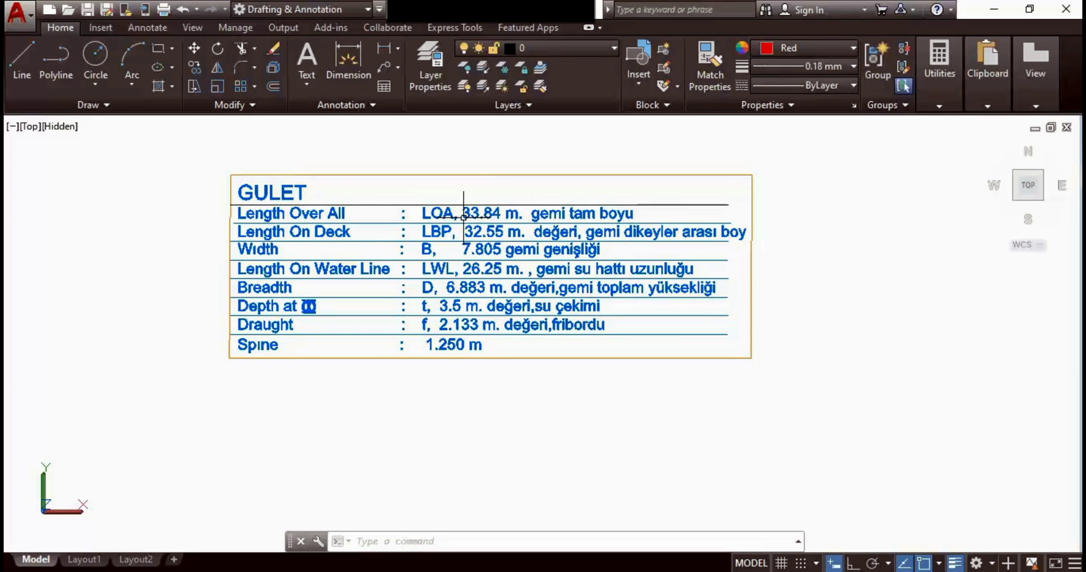
Step: Examine the ship's main dimensions listed in the GULET specification table
scroll(368, 383, down, 2)
text(p)
key(Return)
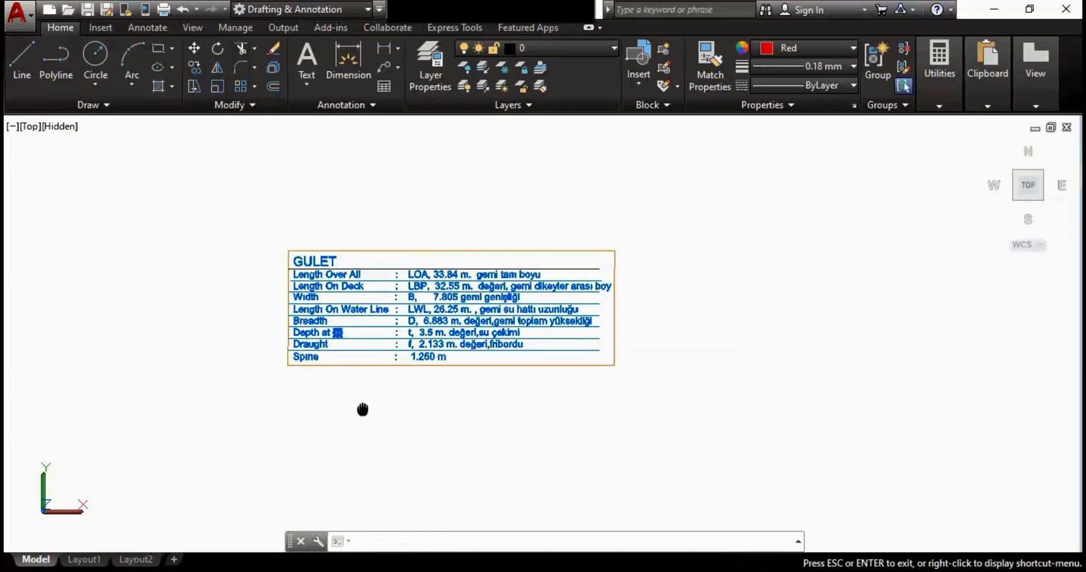
drag(362, 409, 461, 355)
key(Escape)
scroll(450, 259, up, 1)
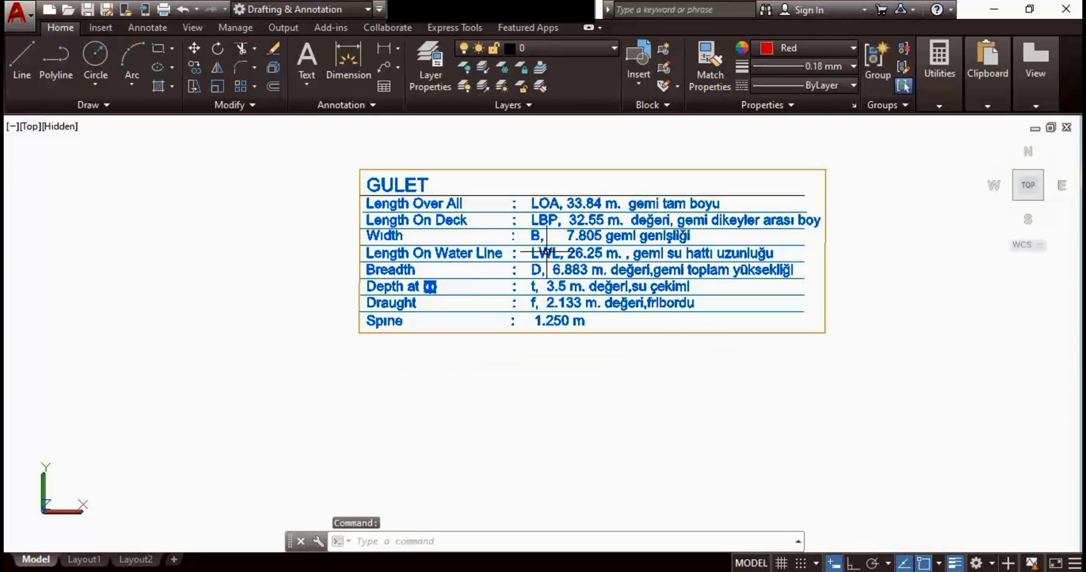
scroll(552, 249, up, 3)
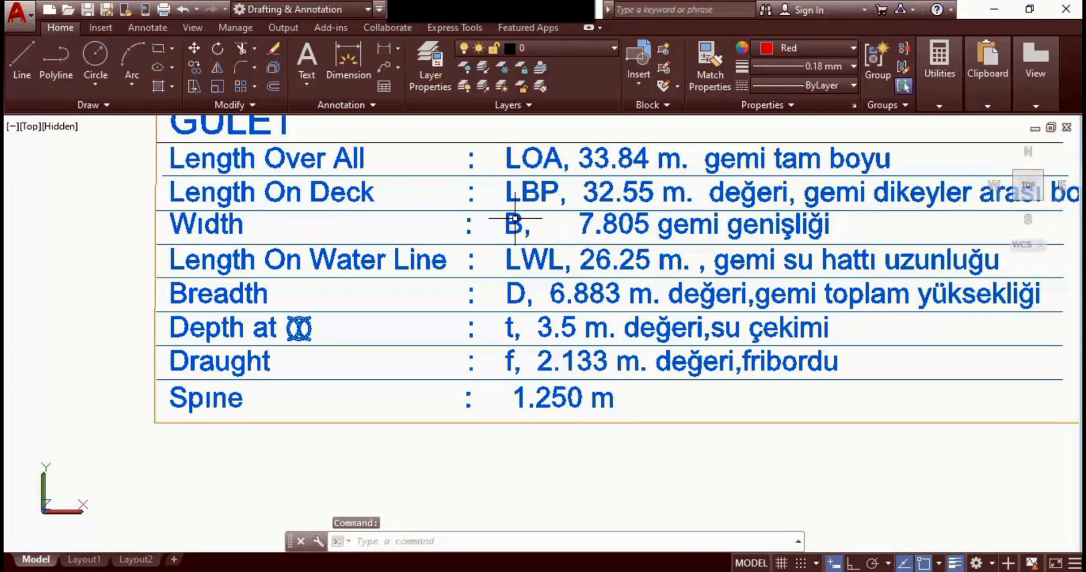
scroll(585, 229, down, 2)
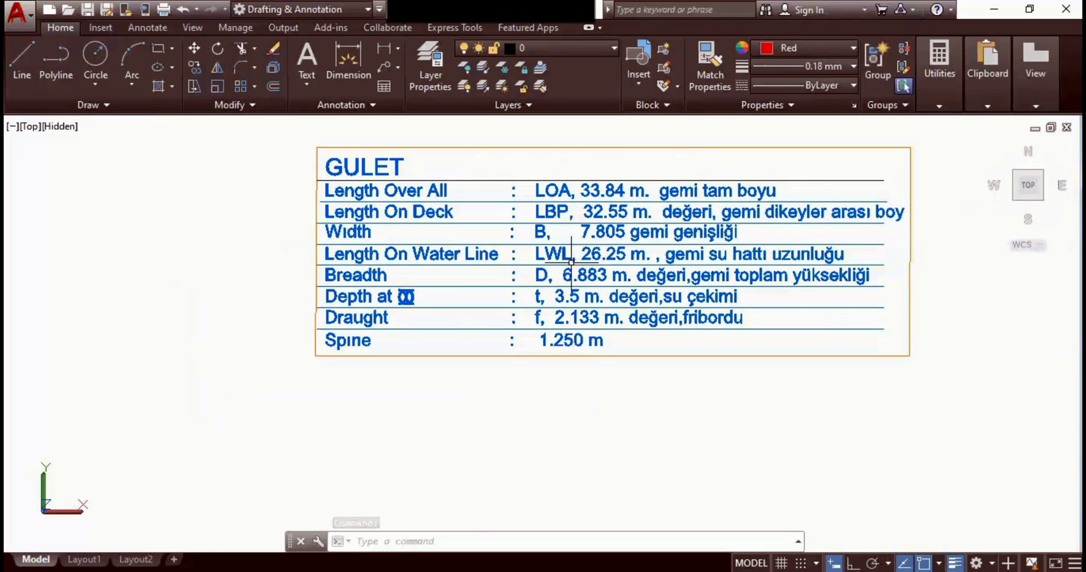
scroll(591, 232, up, 2)
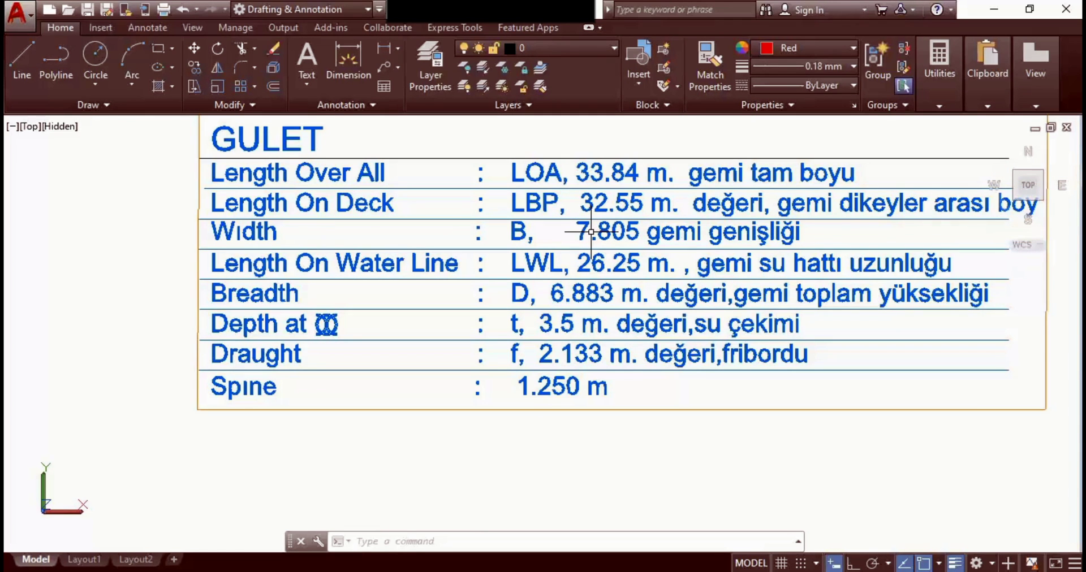
scroll(540, 322, down, 3)
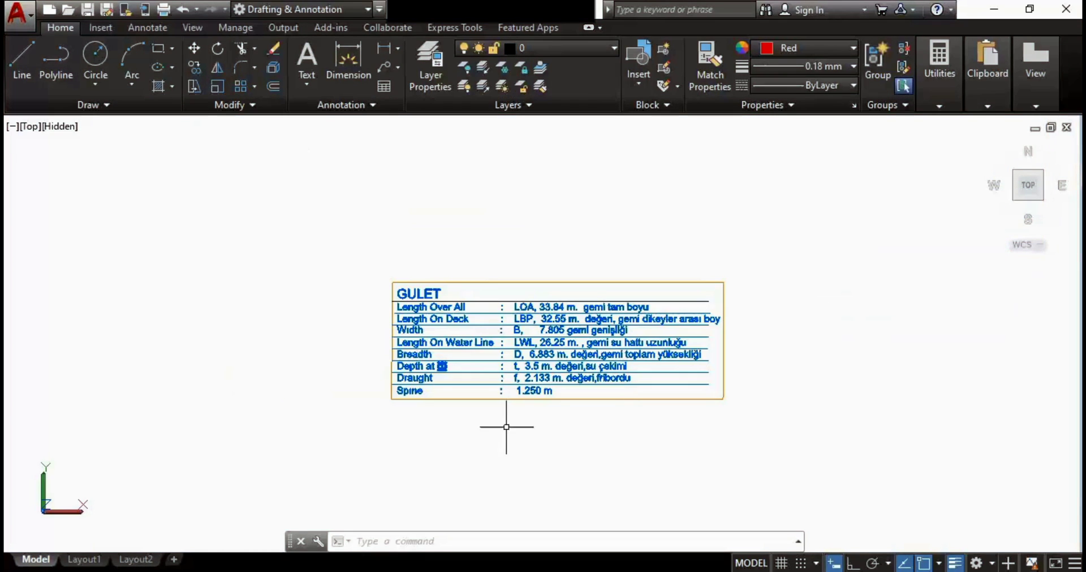
middle_drag(504, 426, 565, 339)
scroll(564, 337, down, 2)
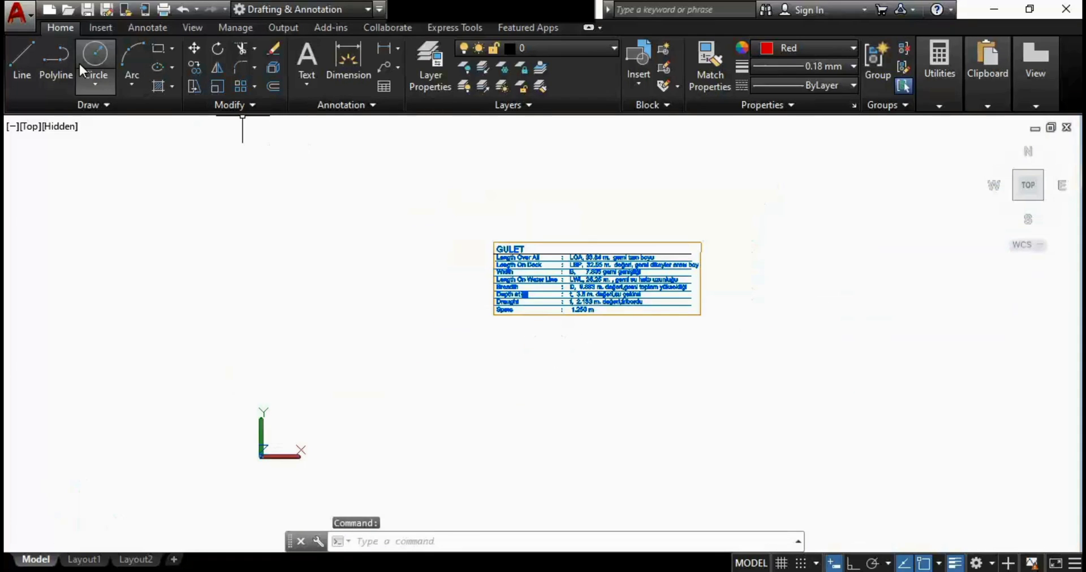
Step: Draw a horizontal line 8000 long in the empty area west of the GULET table, with ortho mode turned on
click(17, 49)
mouse_move(472, 360)
middle_down()
mouse_move(616, 298)
mouse_move(839, 325)
middle_up()
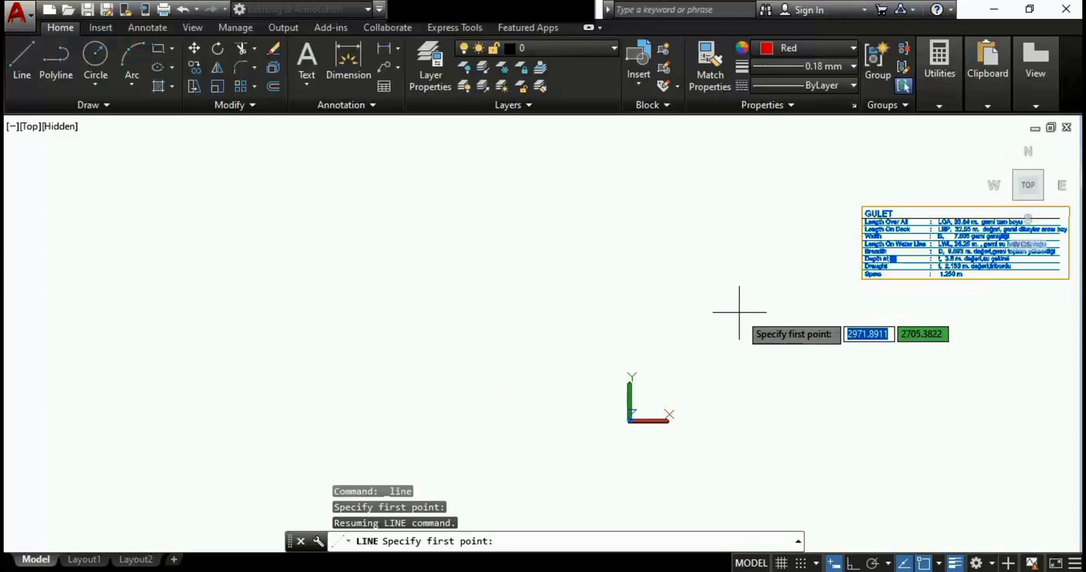
click(748, 279)
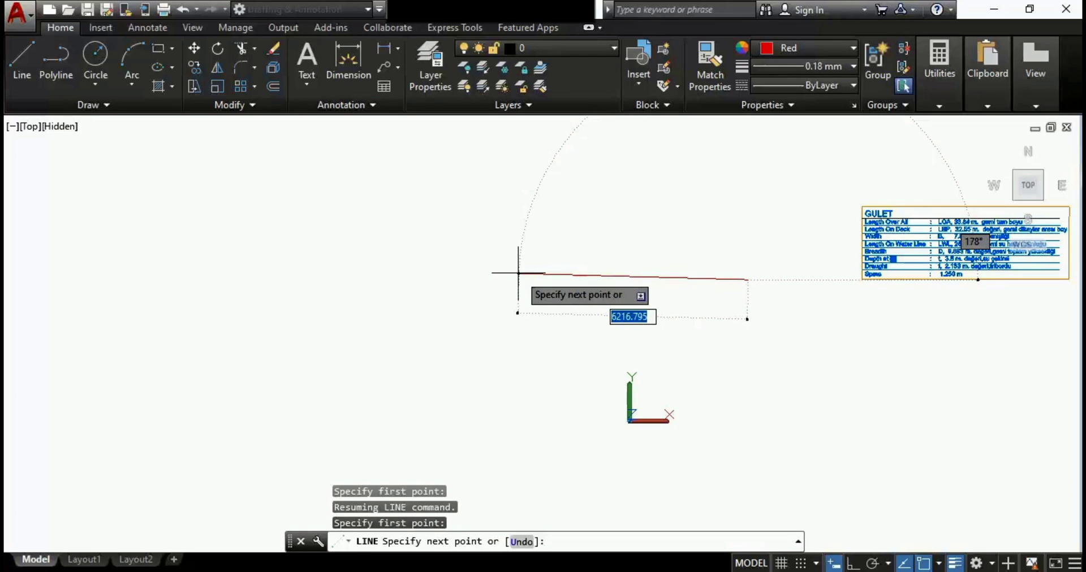
key(F8)
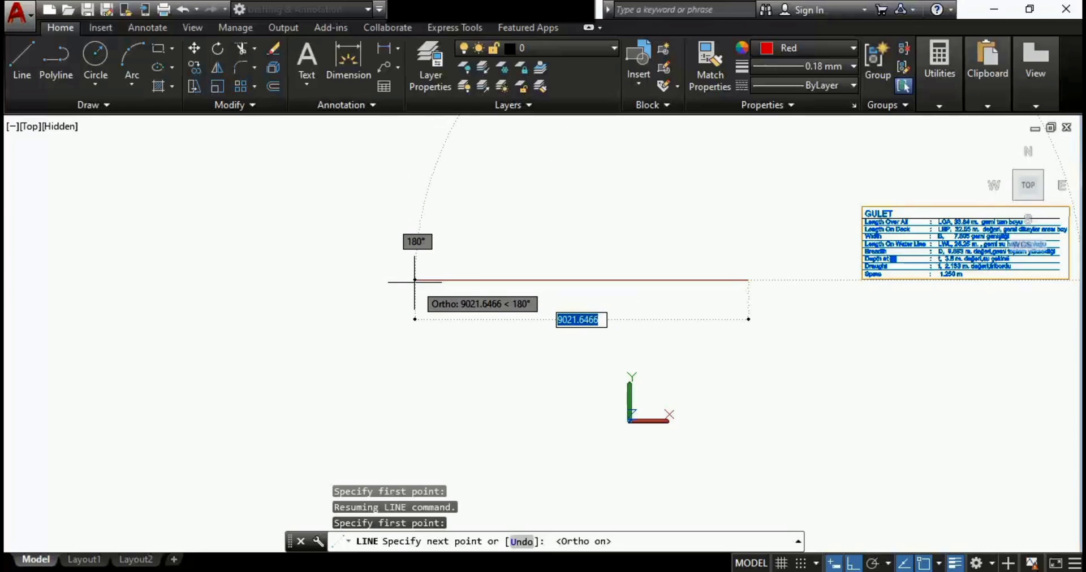
text(80)
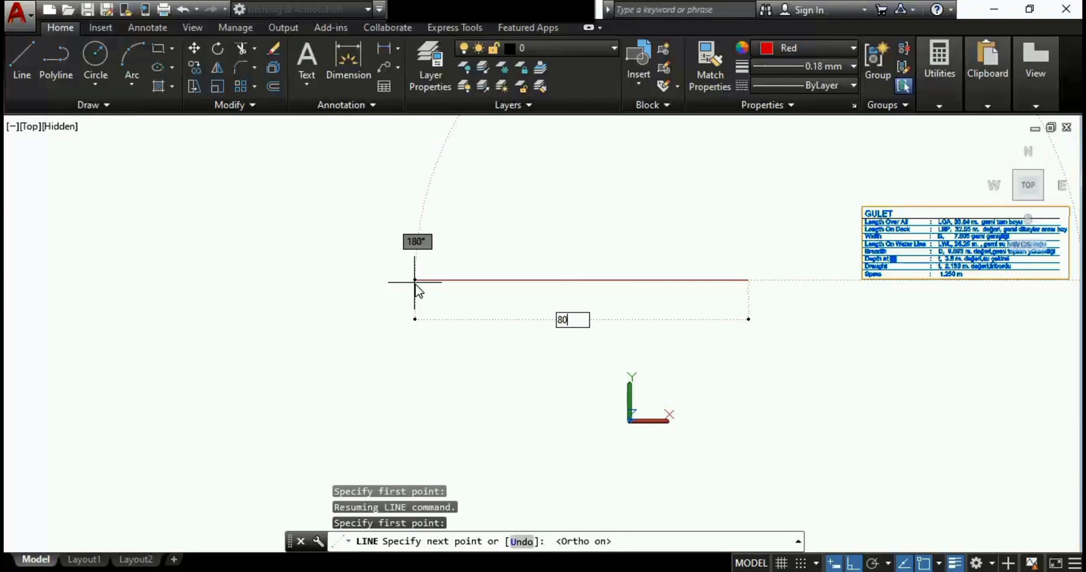
text(00)
key(Return)
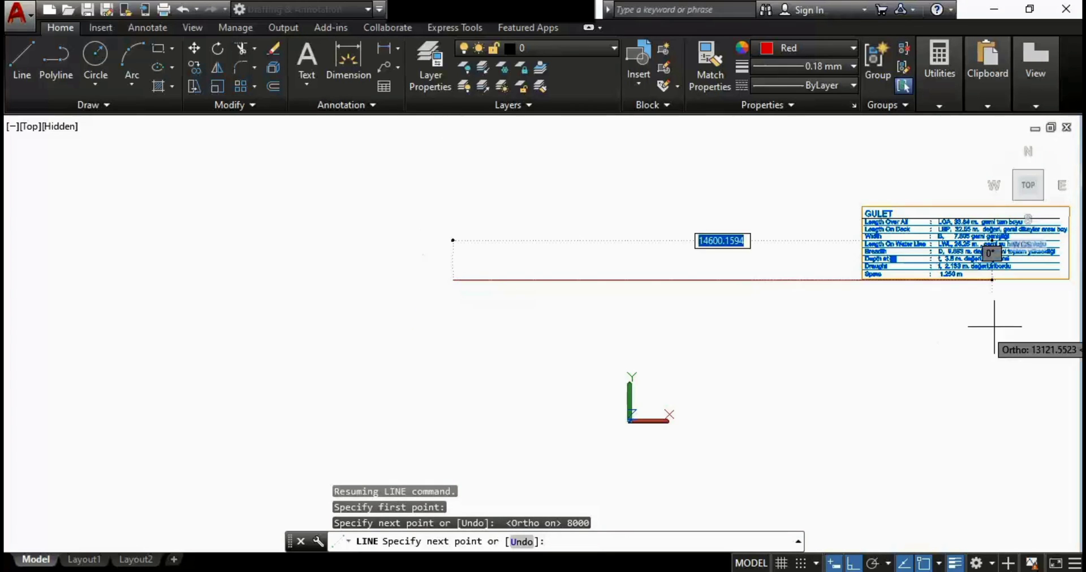
key(Escape)
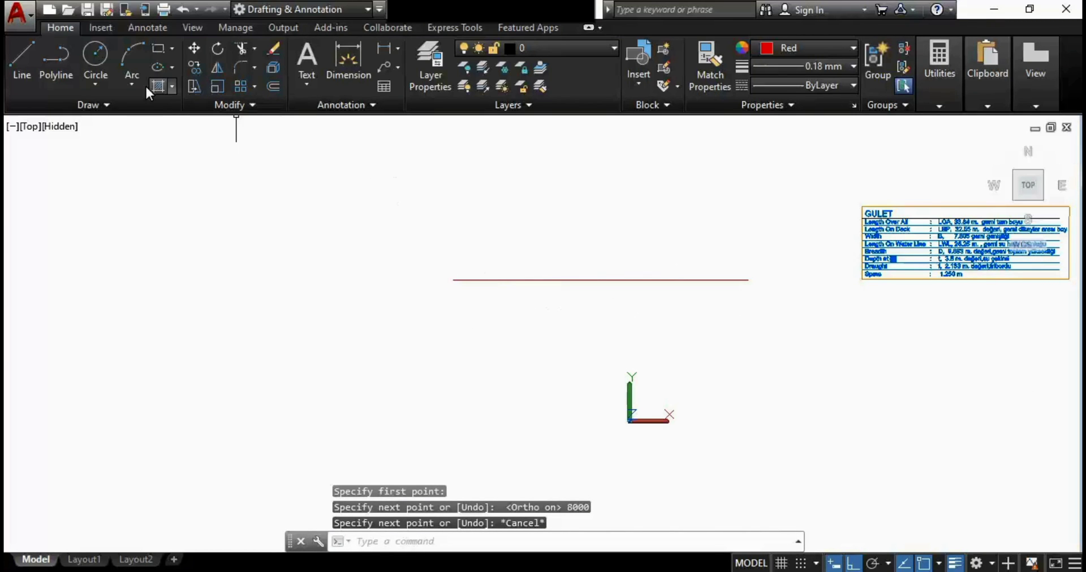
Step: Draw a horizontal line 35000 long running west from the free west end of the 8000 line
click(17, 63)
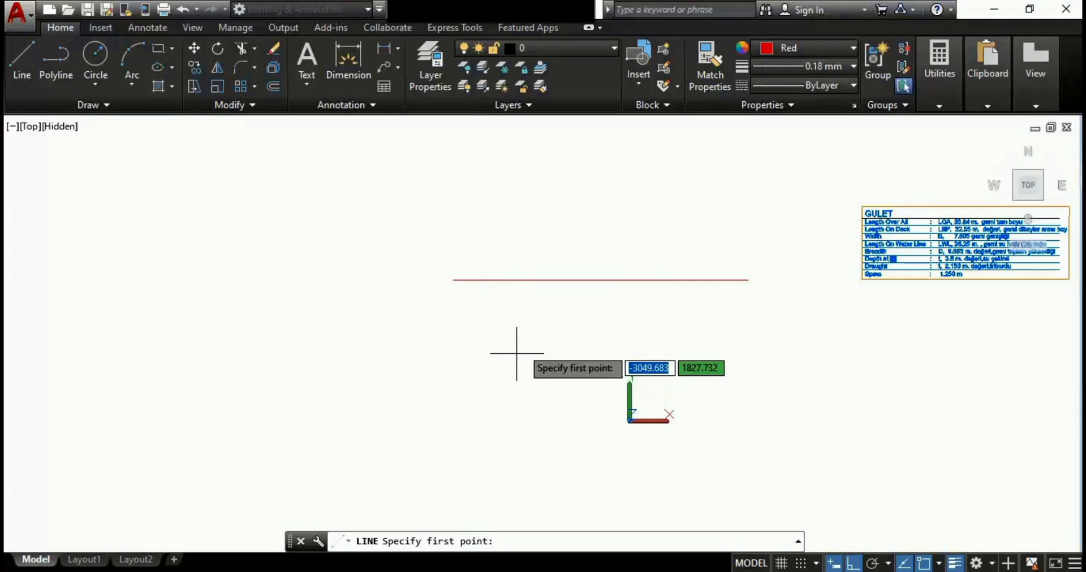
click(453, 278)
middle_drag(273, 331, 607, 330)
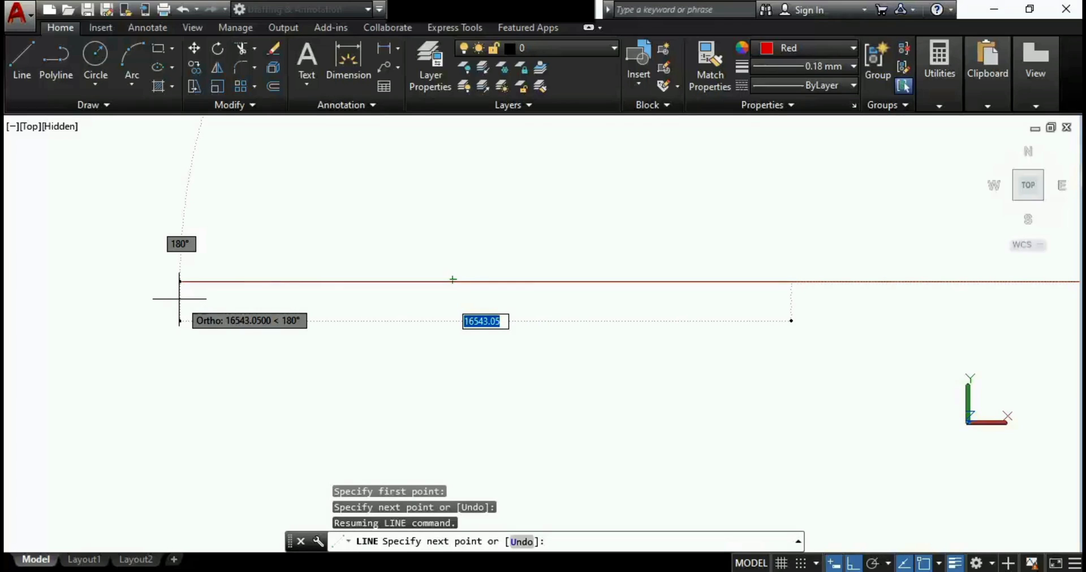
text(350)
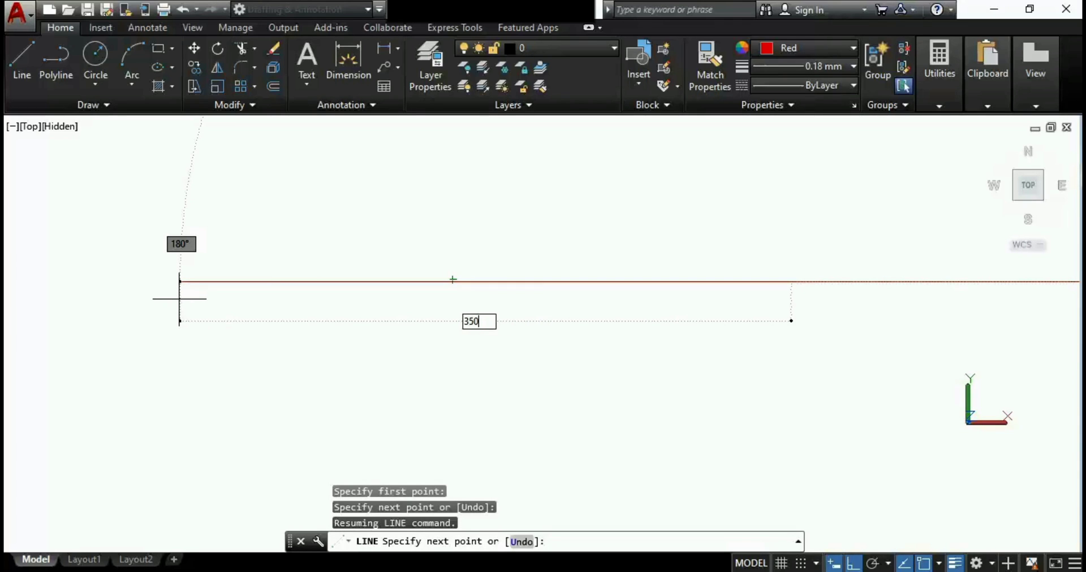
text(00)
key(Return)
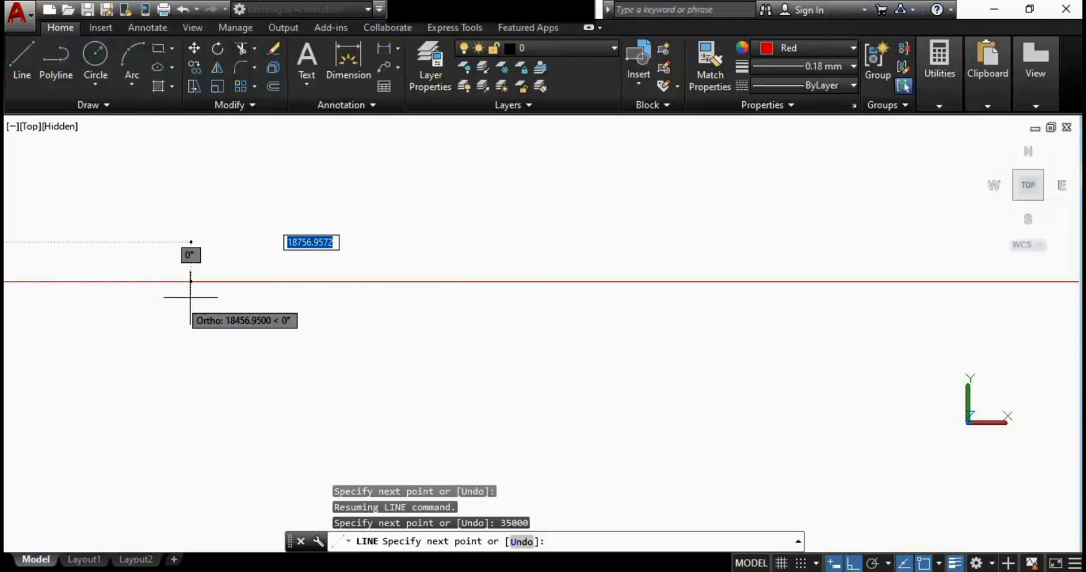
key(Escape)
scroll(413, 250, down, 2)
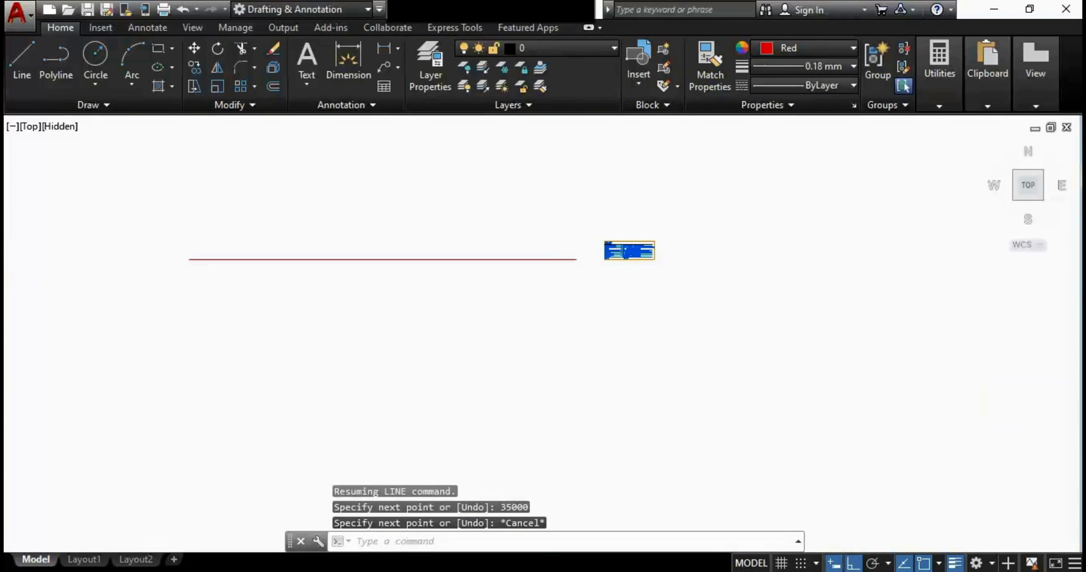
Step: Move the 35000 line 1000 units west to leave a gap between it and the 8000 line
scroll(451, 250, up, 2)
click(415, 259)
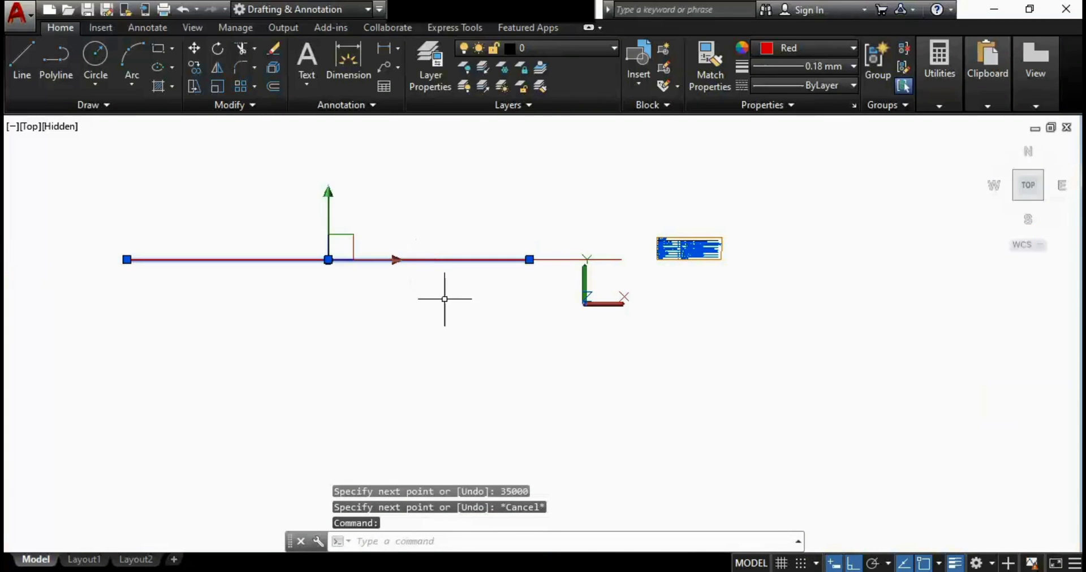
right_click(446, 302)
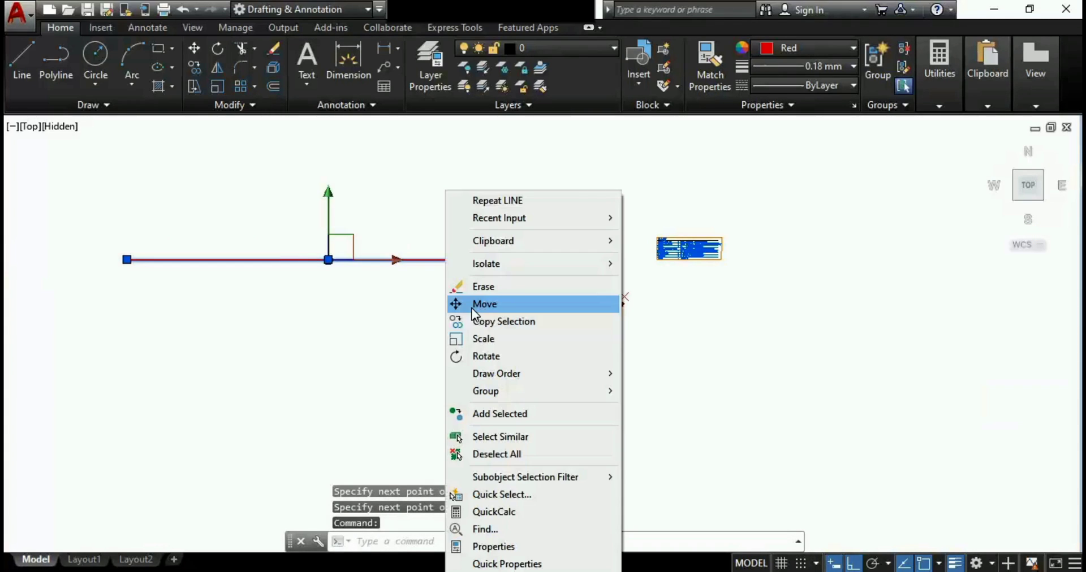
click(510, 304)
click(529, 289)
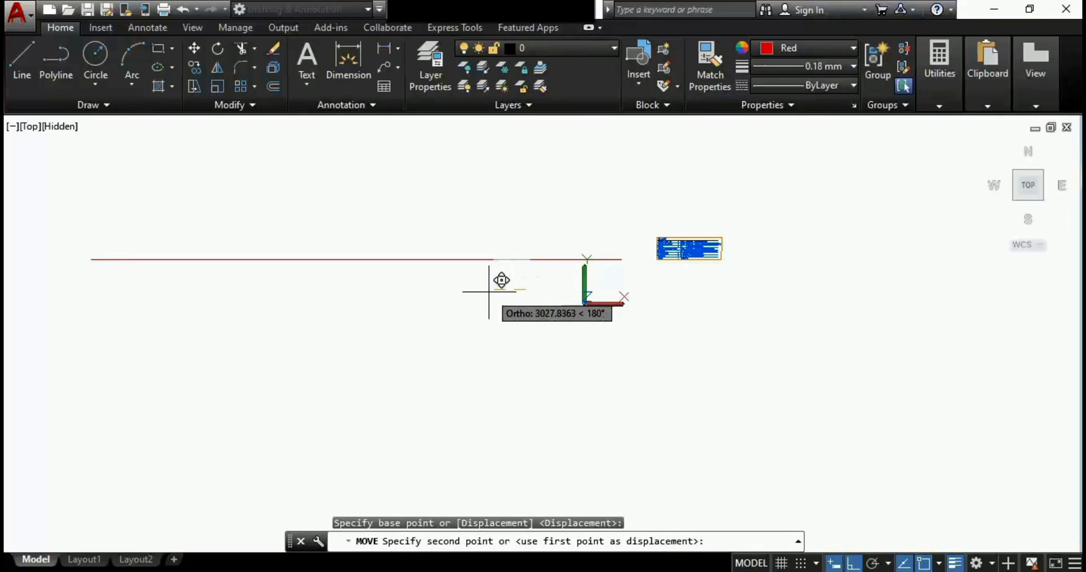
text(1000)
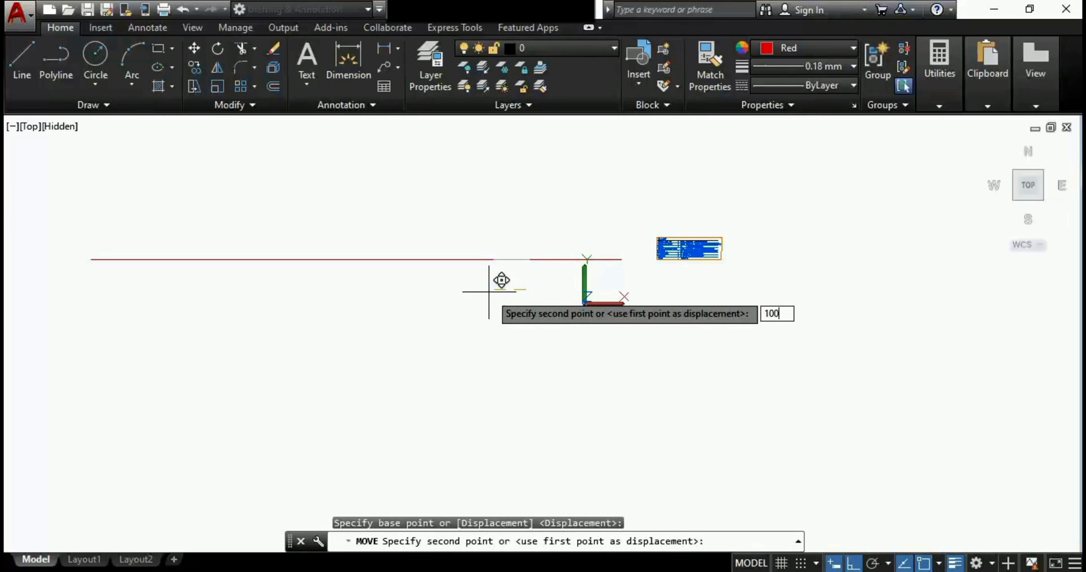
key(Return)
scroll(500, 254, up, 3)
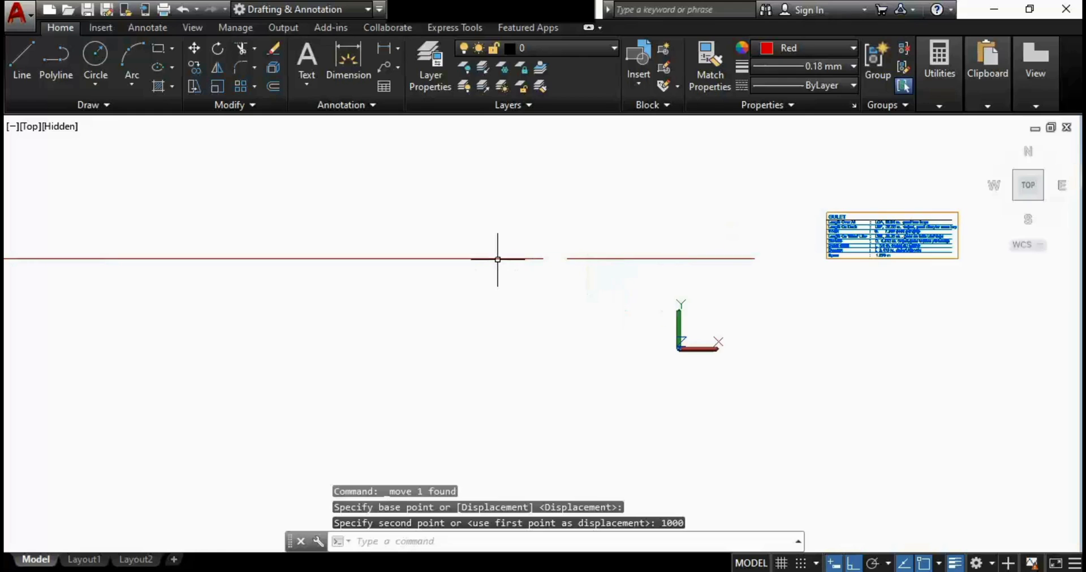
scroll(502, 257, down, 3)
middle_drag(504, 309, 537, 303)
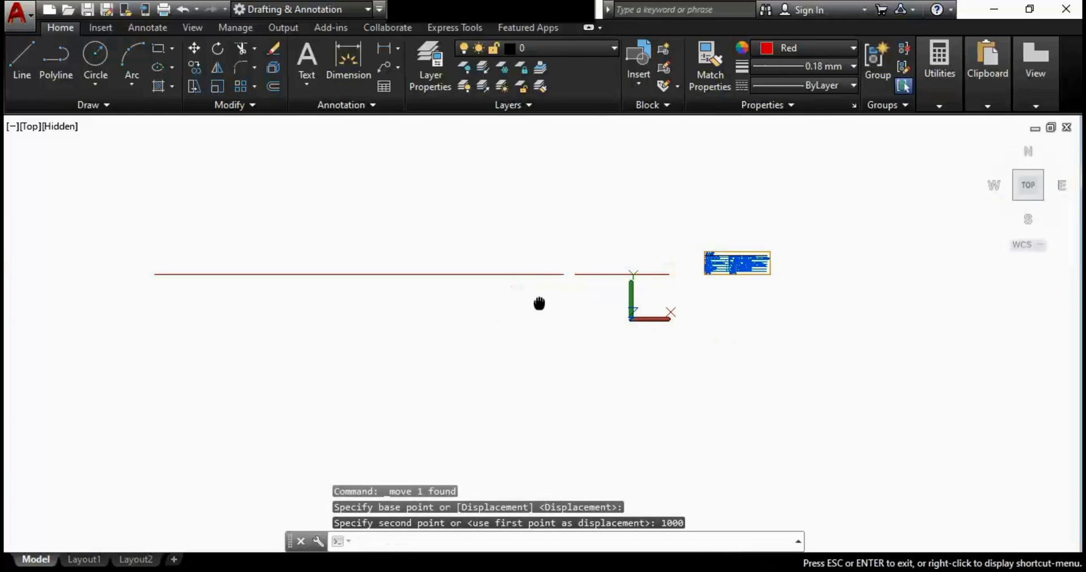
scroll(539, 294, up, 2)
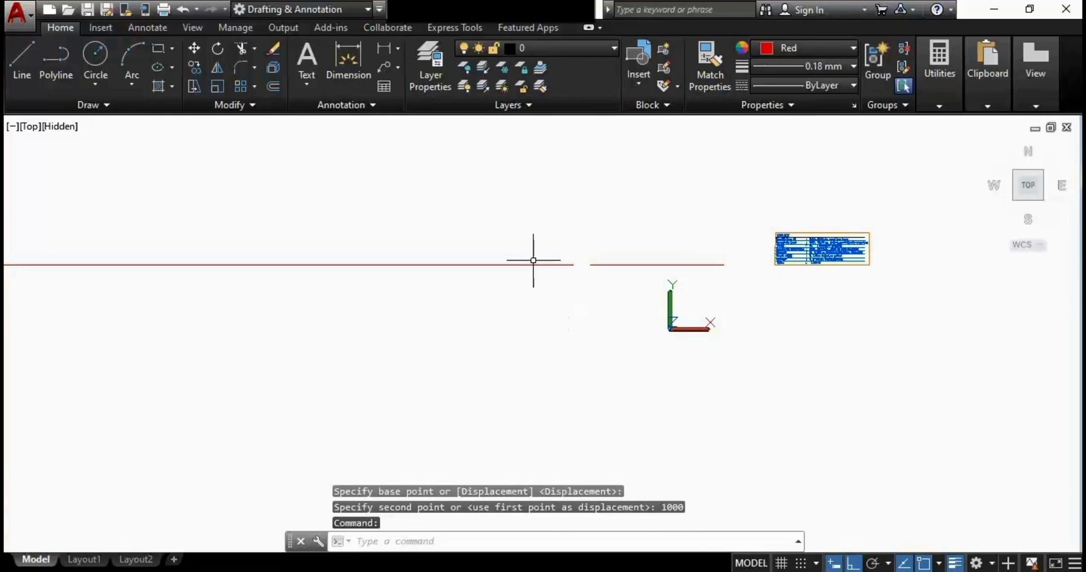
click(21, 61)
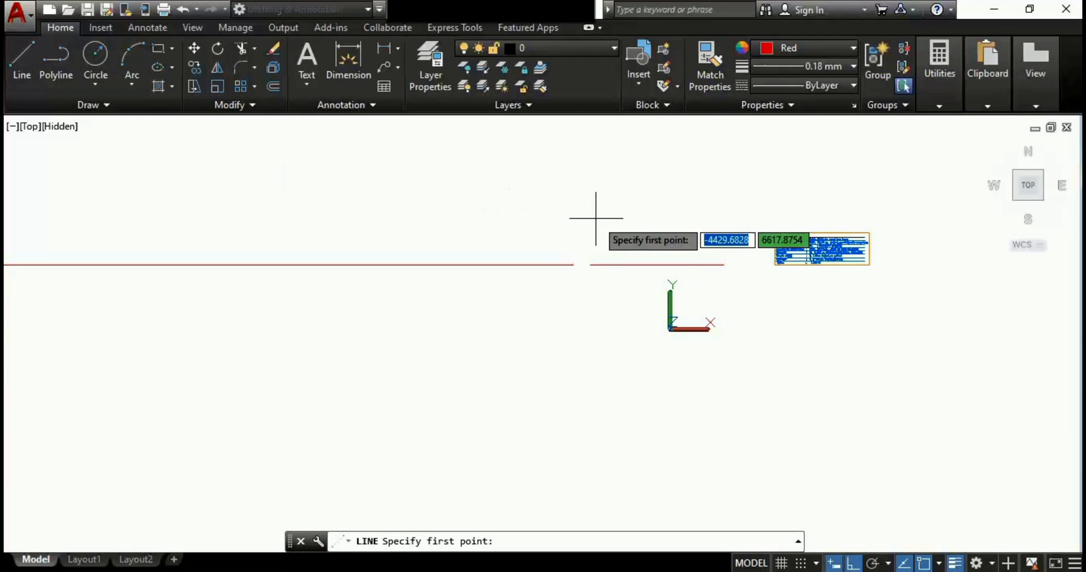
middle_drag(236, 327, 417, 339)
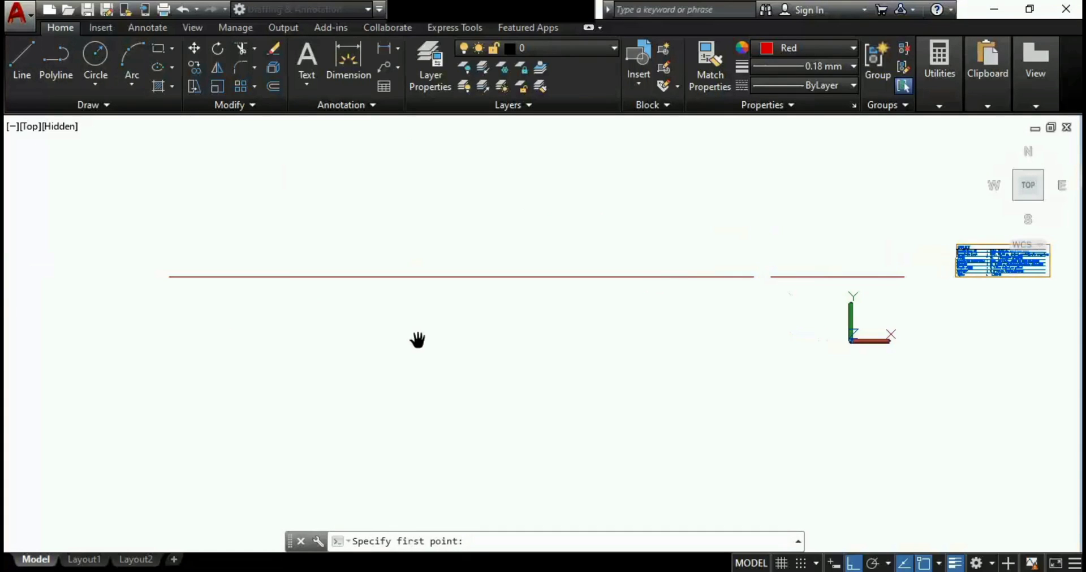
click(461, 277)
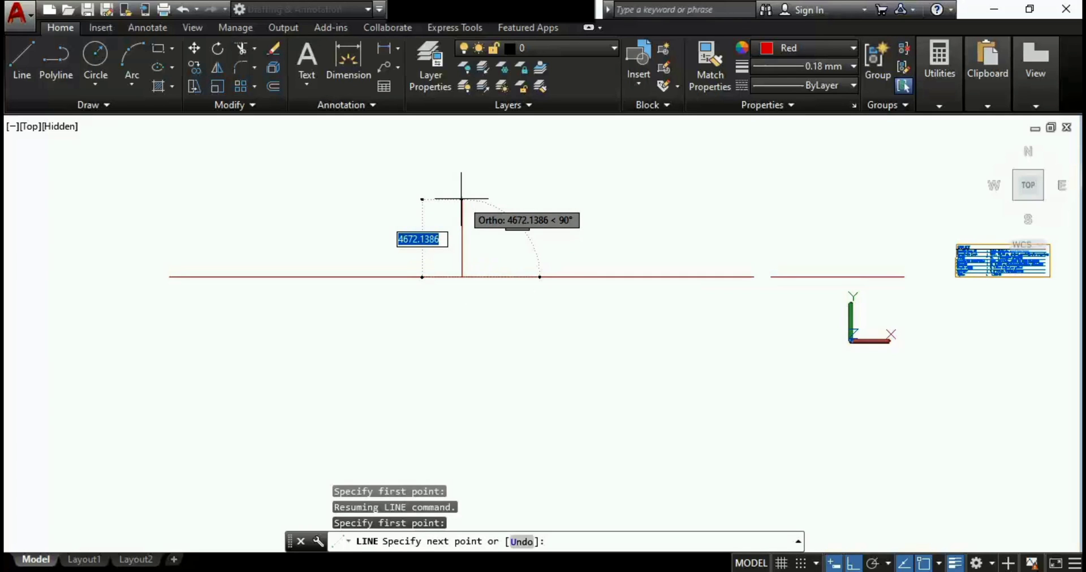
key(Escape)
Step: Check the height values in the GULET table and draw a vertical line 7000 long upward from the midpoint of the 35000 line
middle_drag(955, 276, 752, 282)
scroll(784, 273, up, 5)
scroll(784, 273, up, 7)
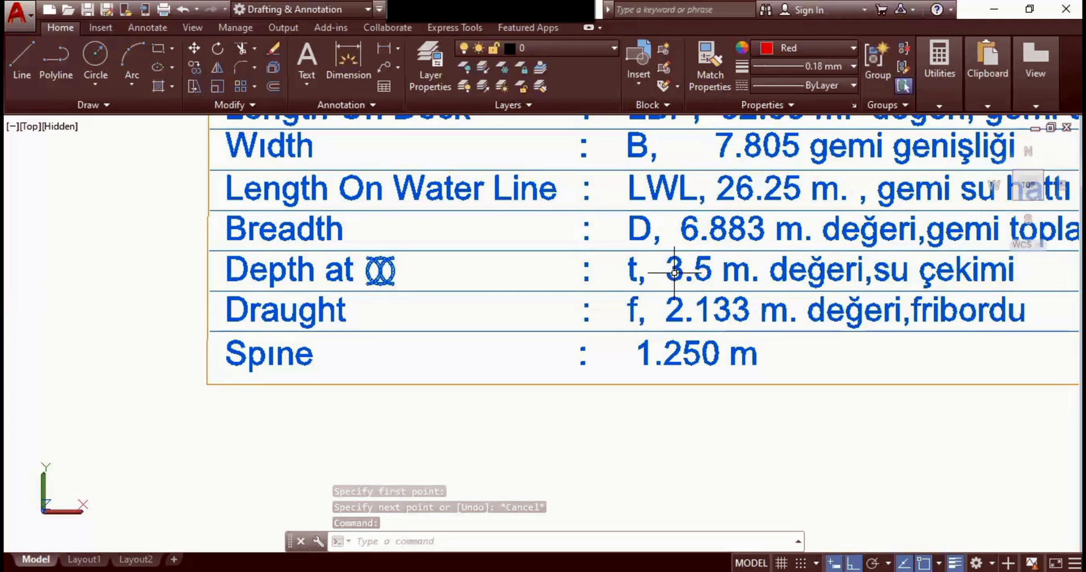
scroll(588, 297, down, 8)
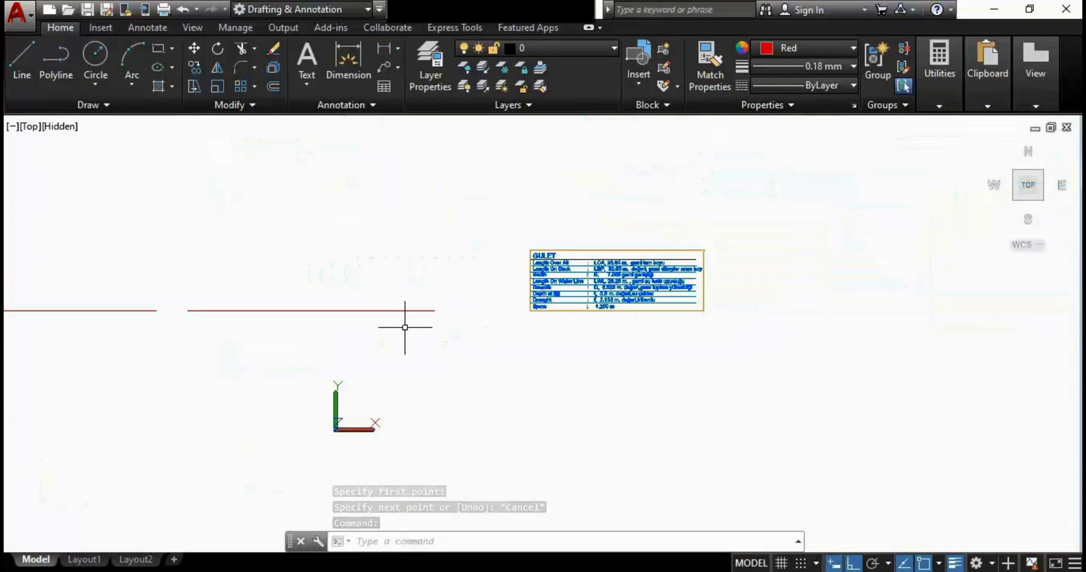
click(19, 55)
scroll(237, 313, down, 2)
middle_drag(230, 322, 484, 330)
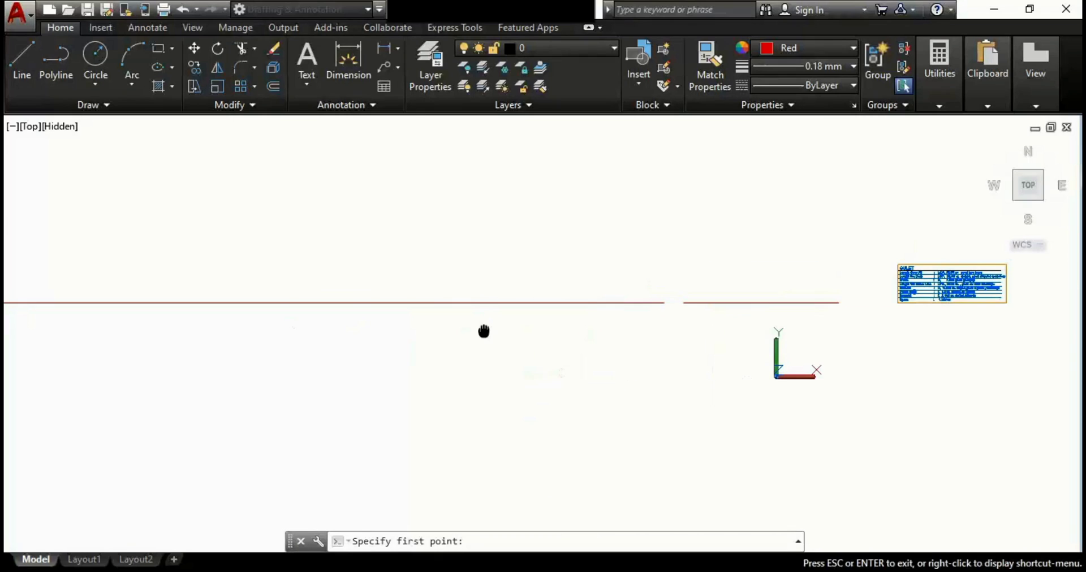
scroll(435, 311, down, 4)
click(368, 307)
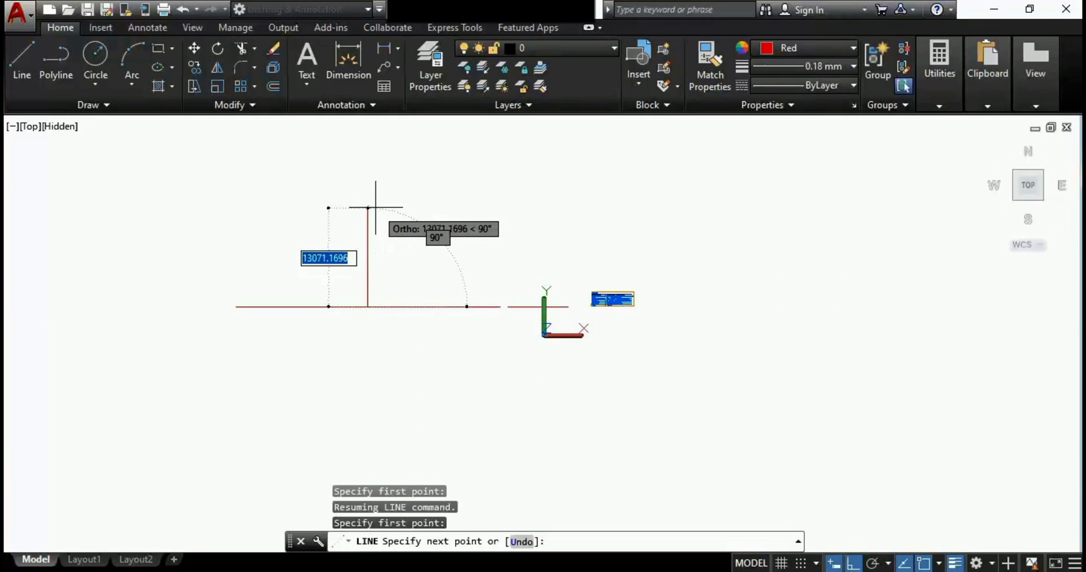
text(7000)
key(Return)
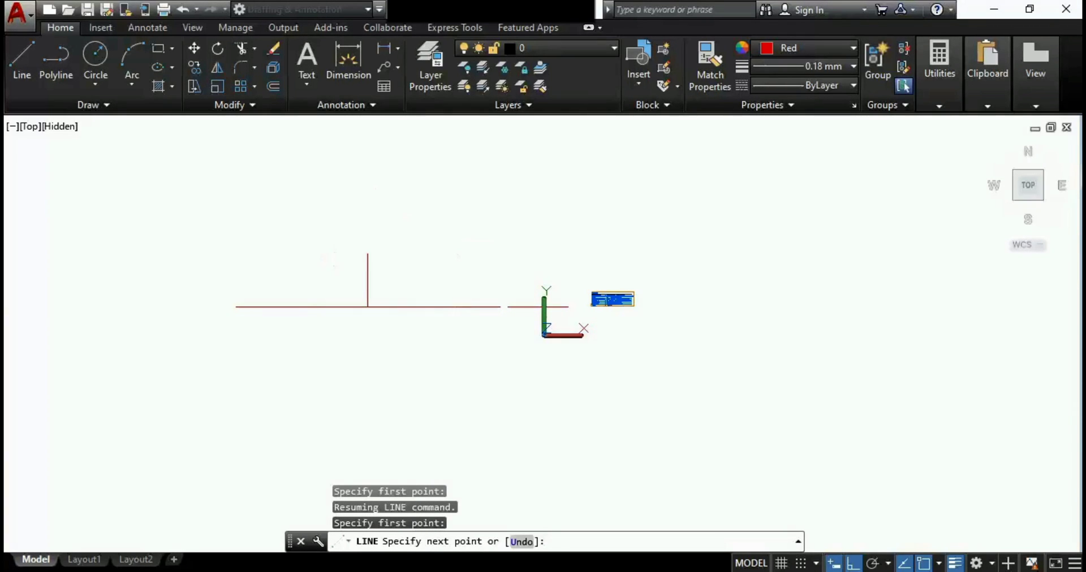
key(Escape)
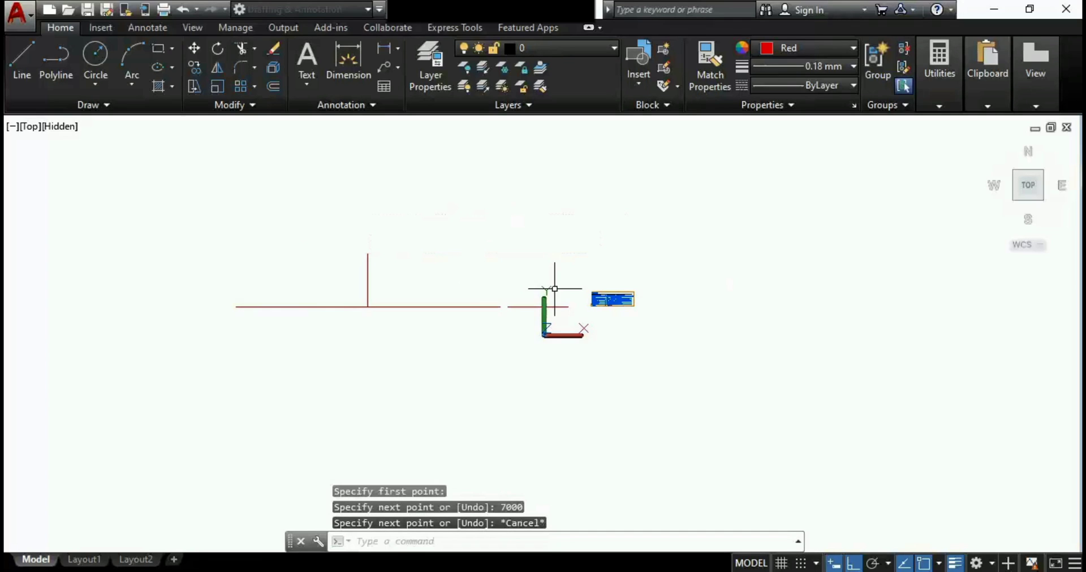
scroll(537, 300, up, 5)
scroll(594, 283, up, 3)
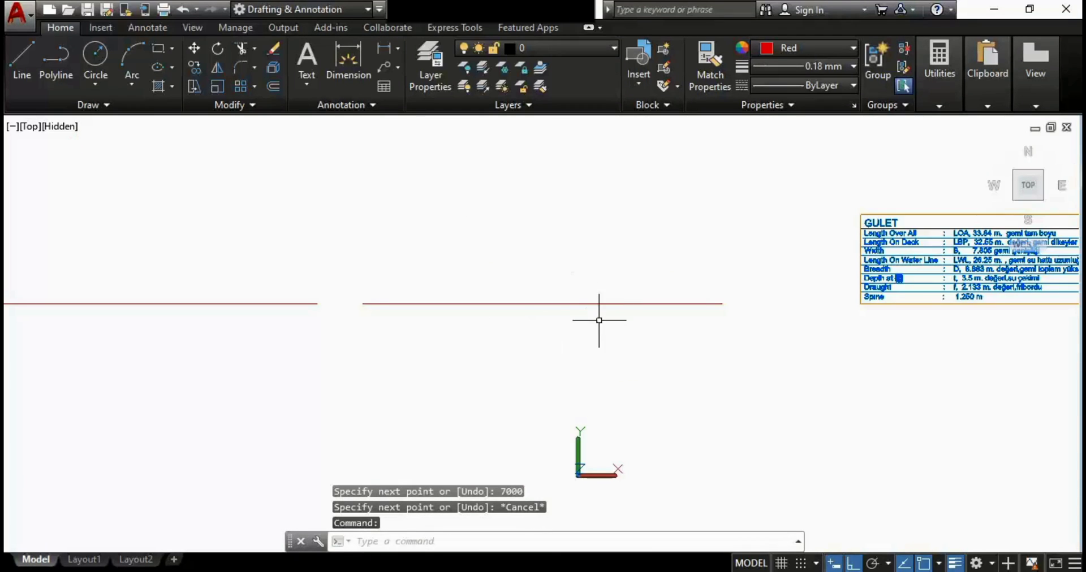
Step: Draw a vertical line 7000 long upward from the midpoint of the 8000 line
middle_drag(599, 315, 553, 383)
click(28, 56)
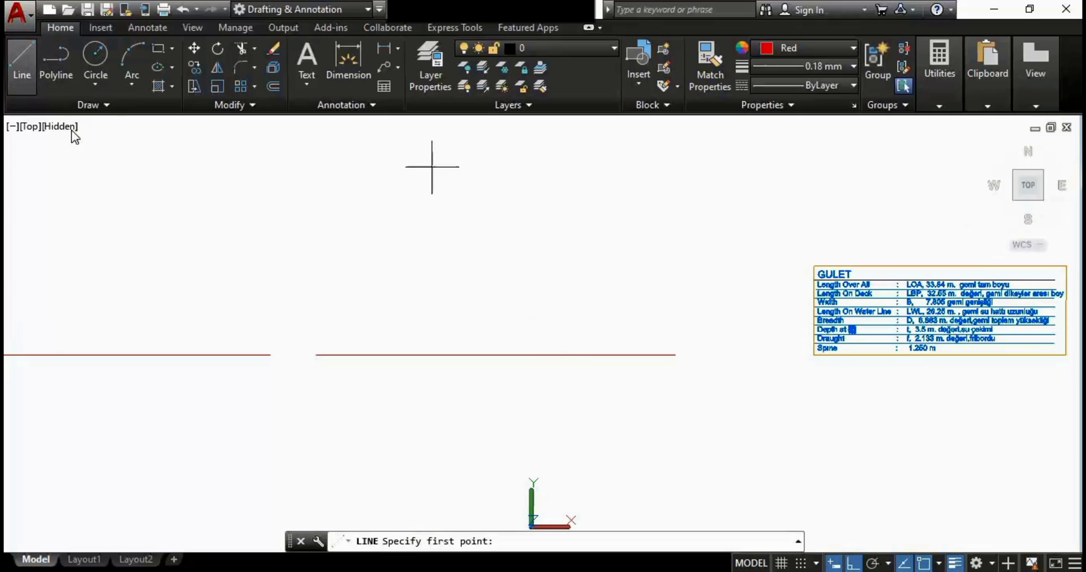
click(495, 355)
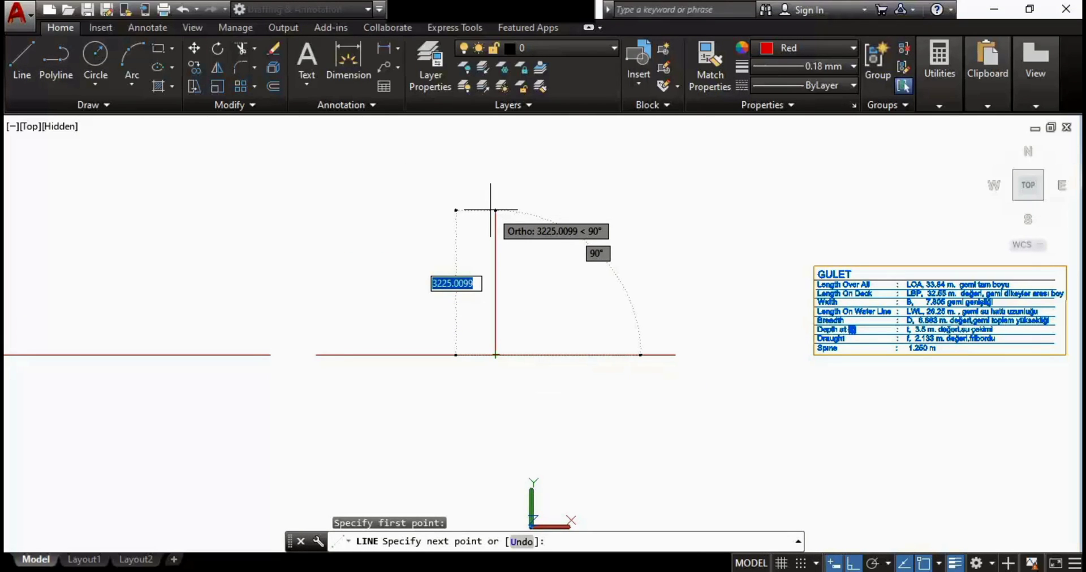
text(7)
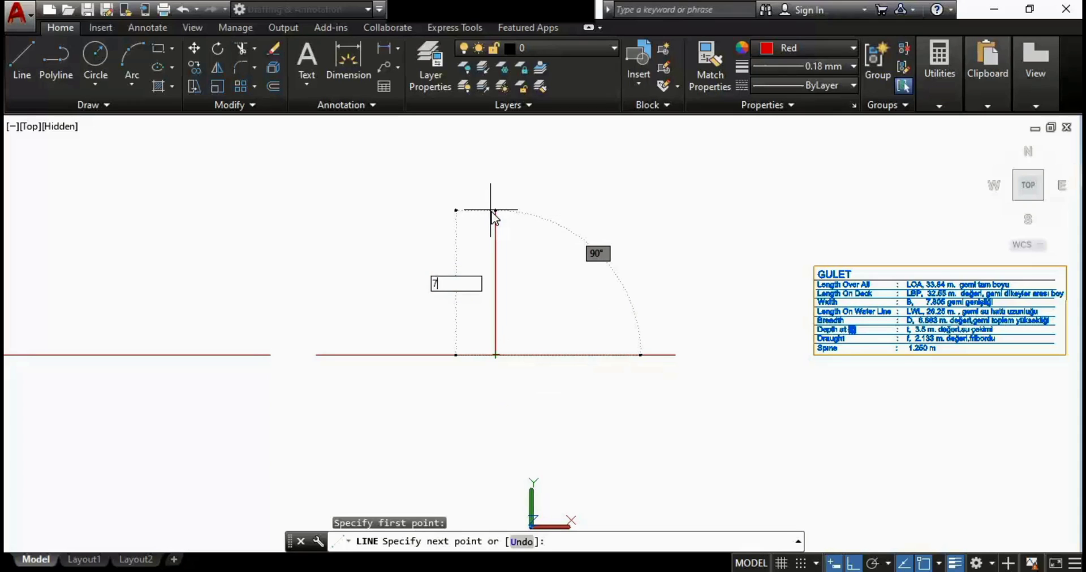
text(000)
key(Return)
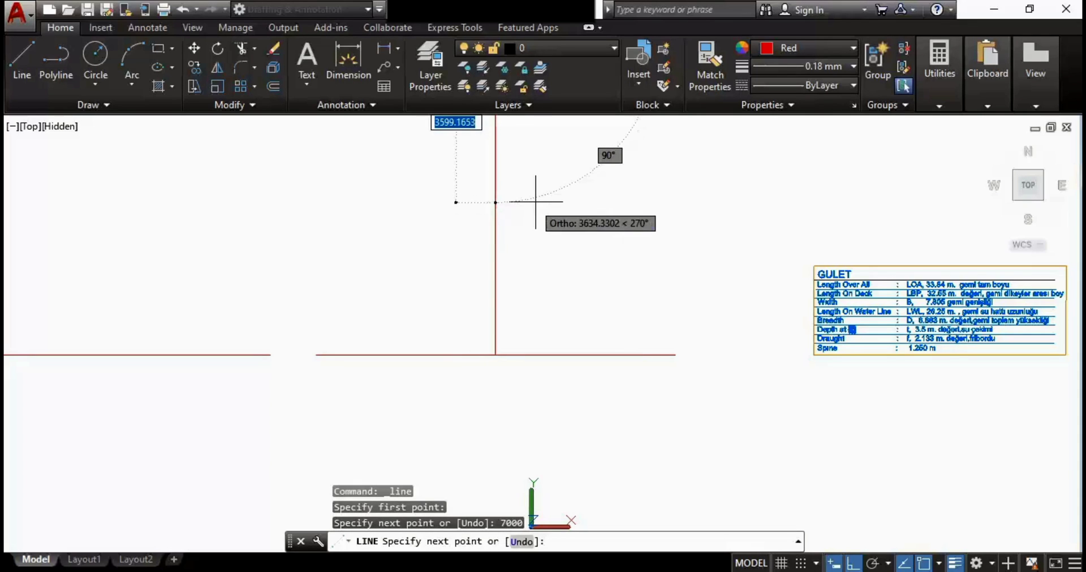
key(Escape)
scroll(537, 204, down, 4)
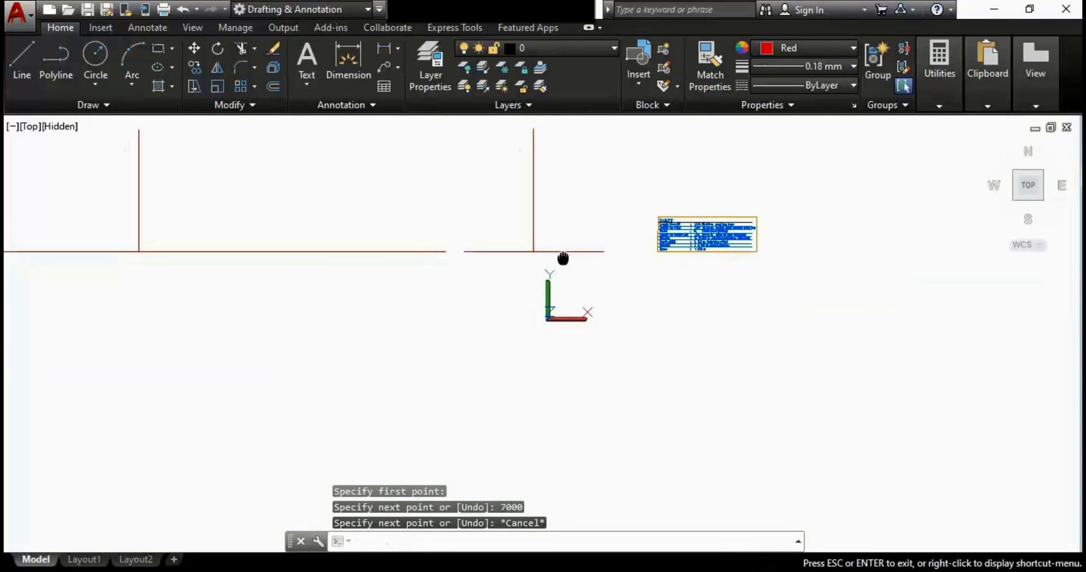
Step: Examine the layout of the two horizontal baselines and the vertical lines rising from their midpoints
scroll(549, 252, up, 3)
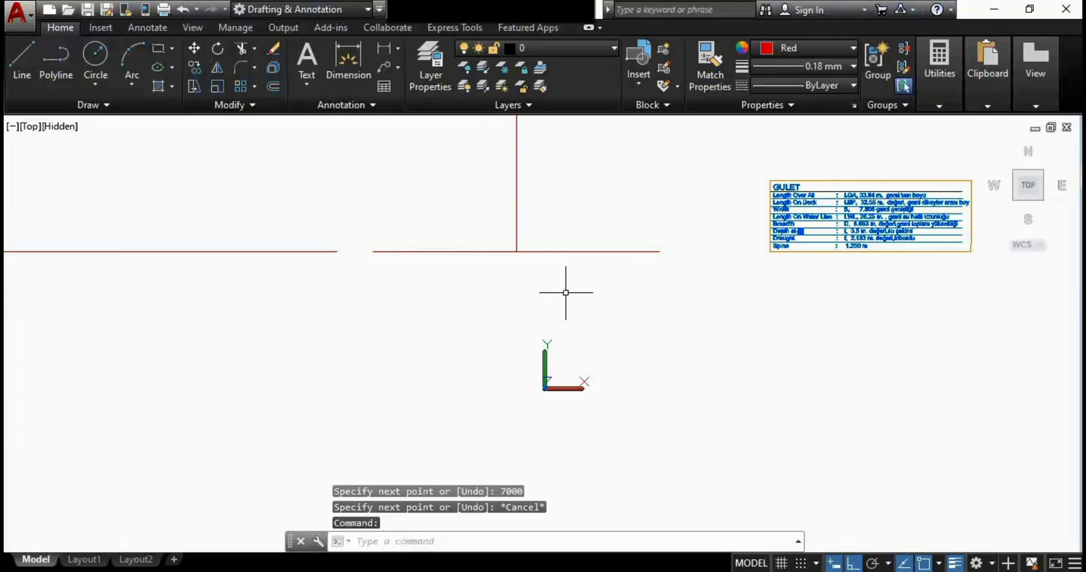
scroll(566, 293, down, 2)
middle_drag(554, 303, 582, 260)
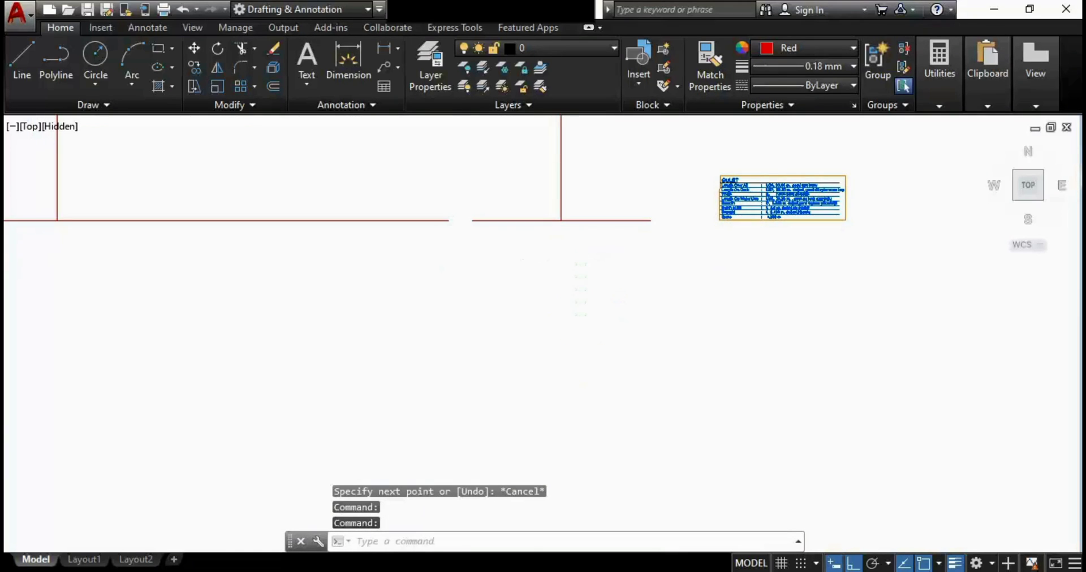
scroll(505, 245, down, 2)
scroll(518, 180, up, 2)
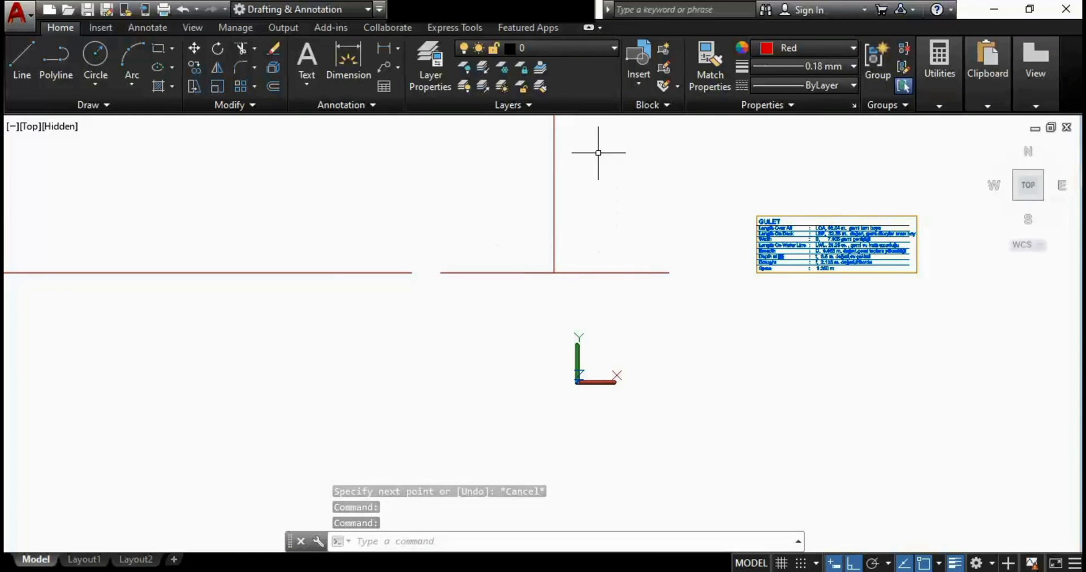
scroll(500, 209, down, 2)
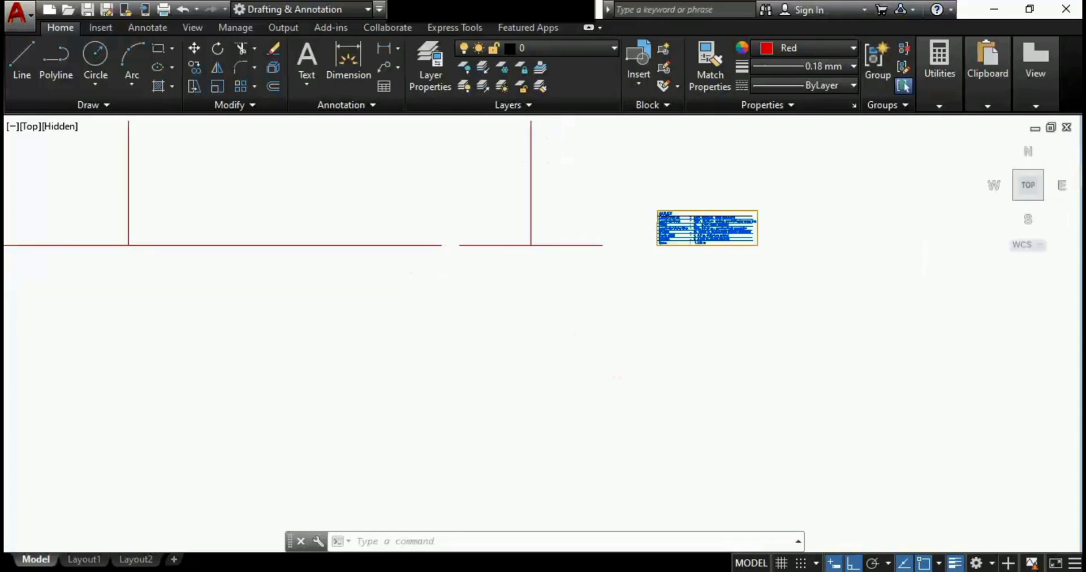
scroll(391, 222, down, 2)
middle_drag(392, 222, 590, 245)
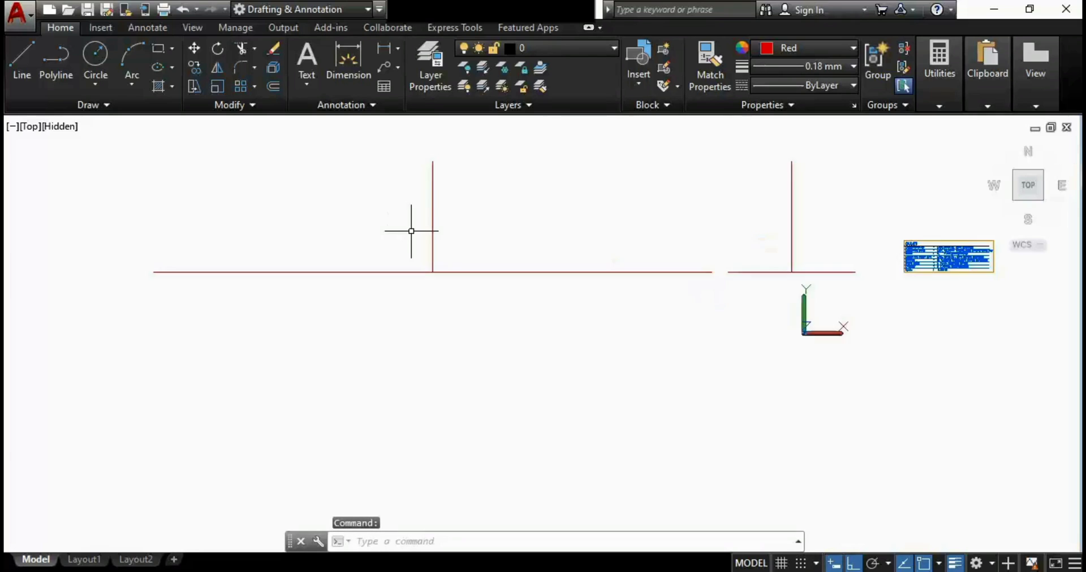
scroll(411, 231, up, 3)
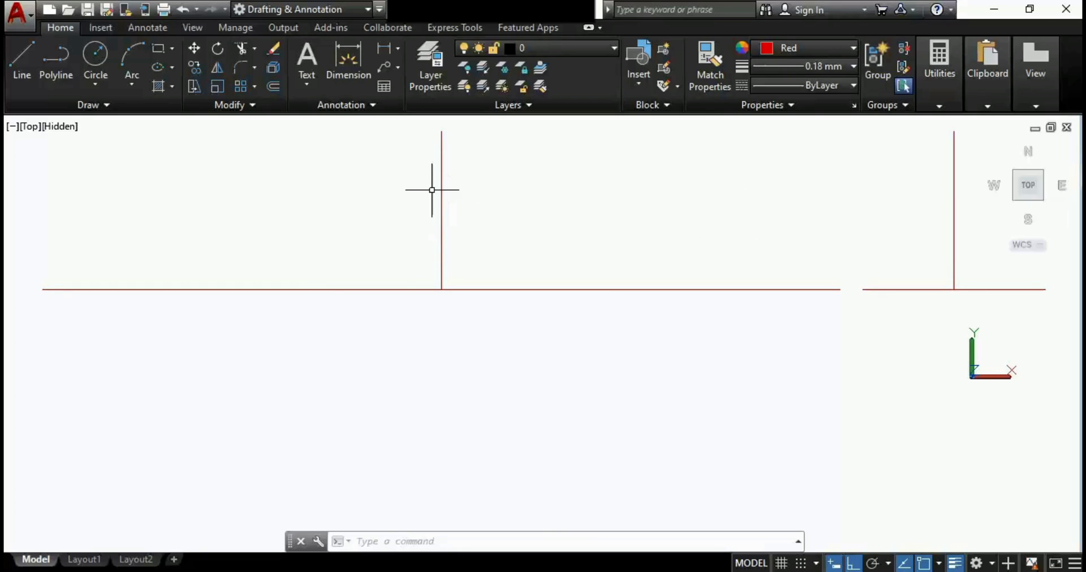
scroll(535, 246, down, 2)
mouse_move(612, 295)
middle_down()
mouse_move(639, 286)
mouse_move(650, 223)
middle_up()
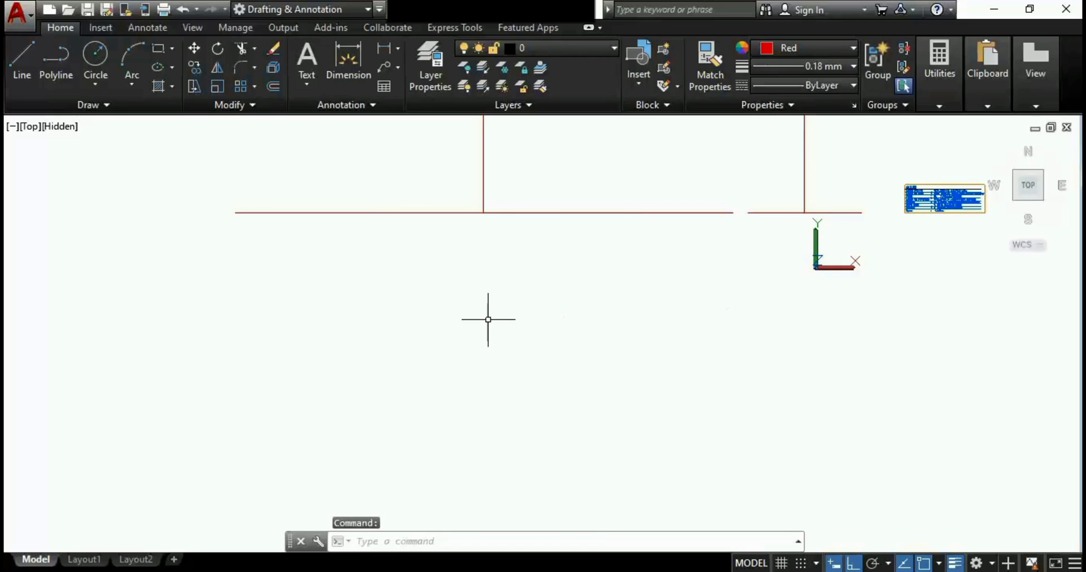
Step: Draw a 45° diagonal line running down to the southwest from the midpoint of the 8000 line, with ortho off and polar tracking on
click(22, 54)
scroll(698, 199, up, 2)
scroll(783, 194, down, 1)
middle_drag(783, 193, 603, 245)
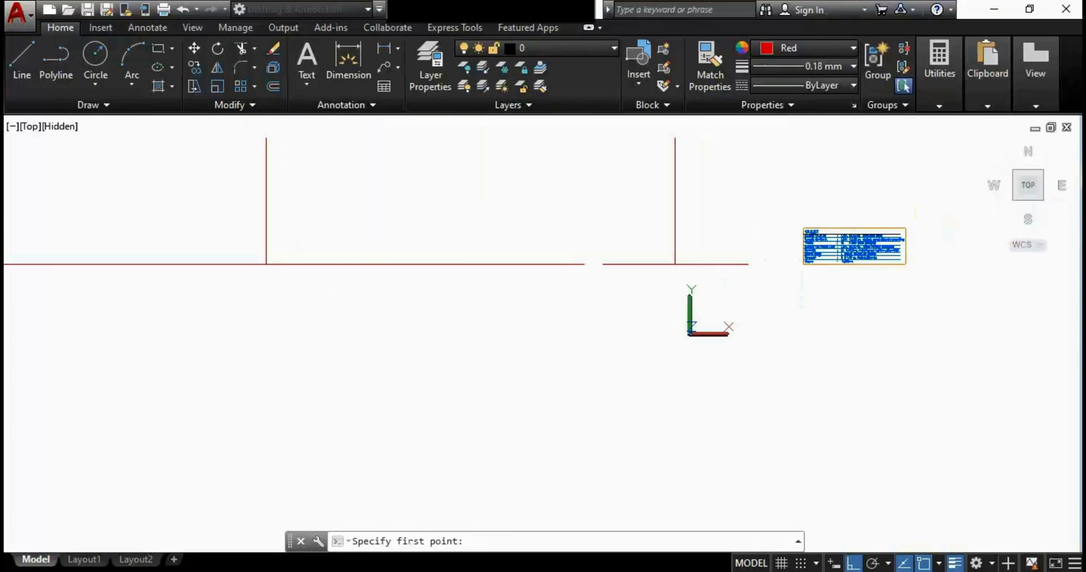
scroll(684, 260, up, 3)
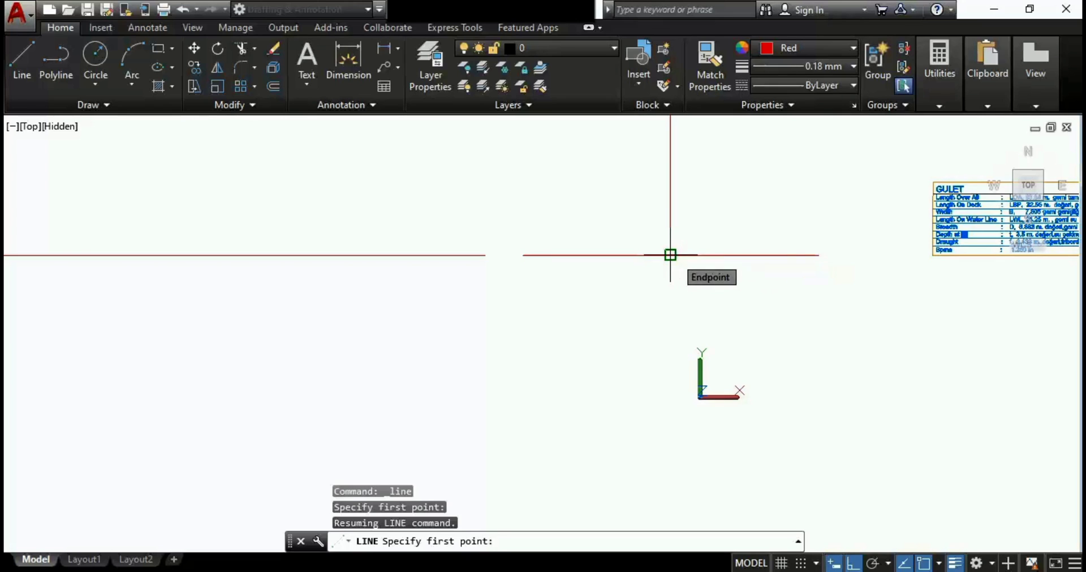
click(670, 255)
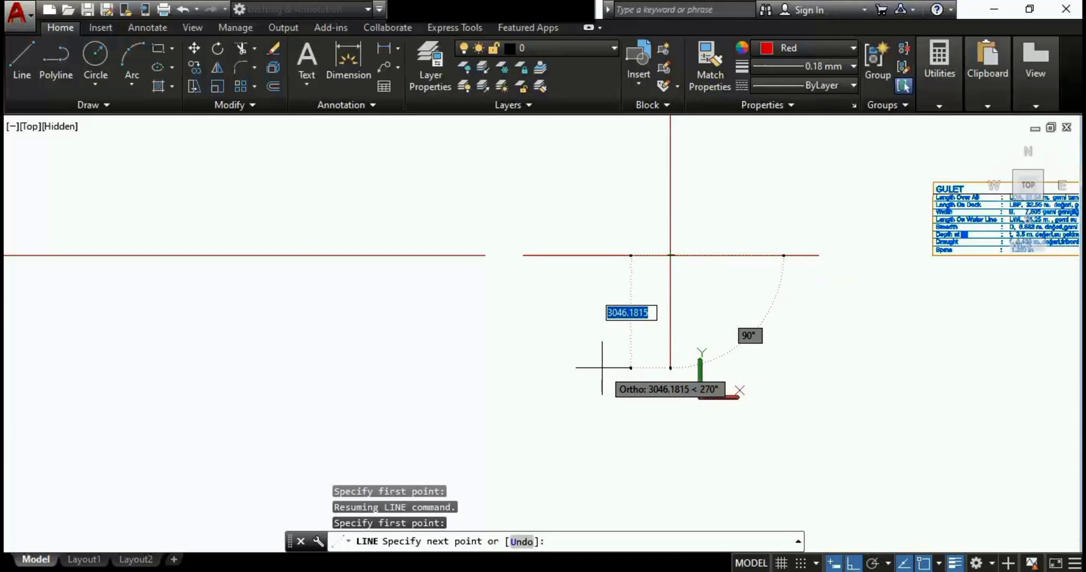
key(F8)
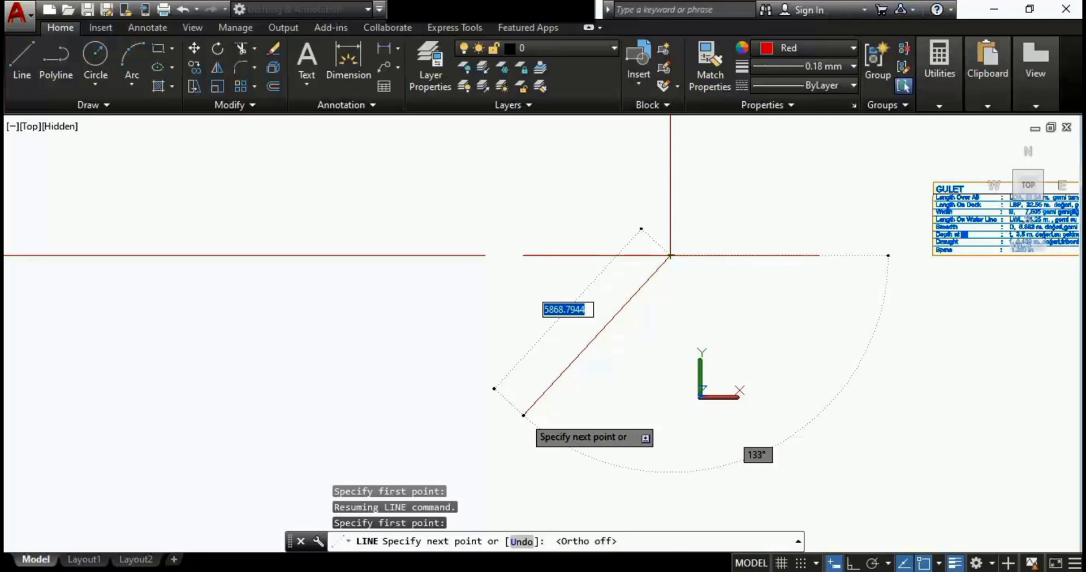
key(F10)
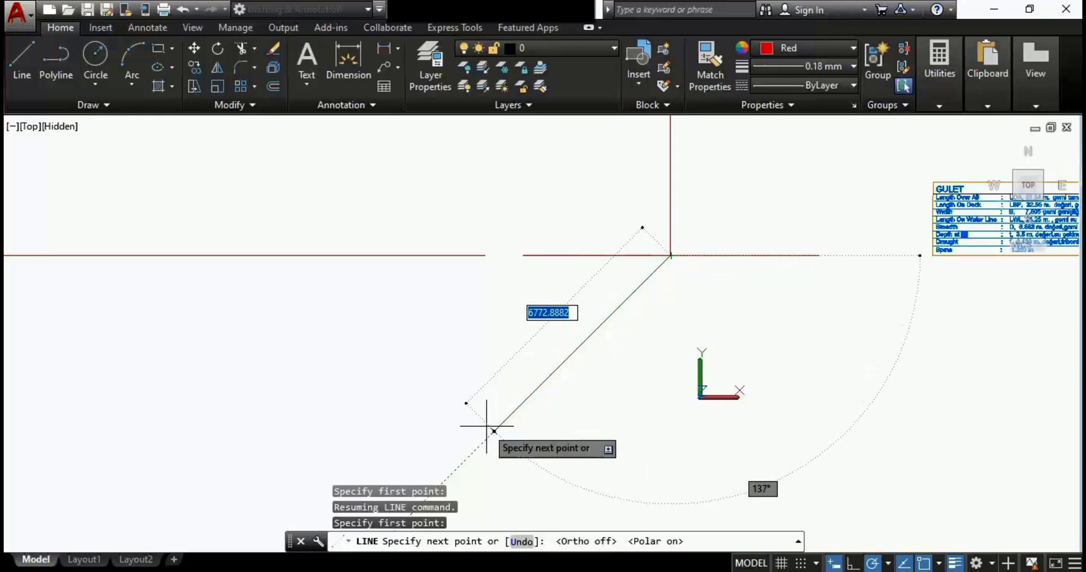
click(464, 460)
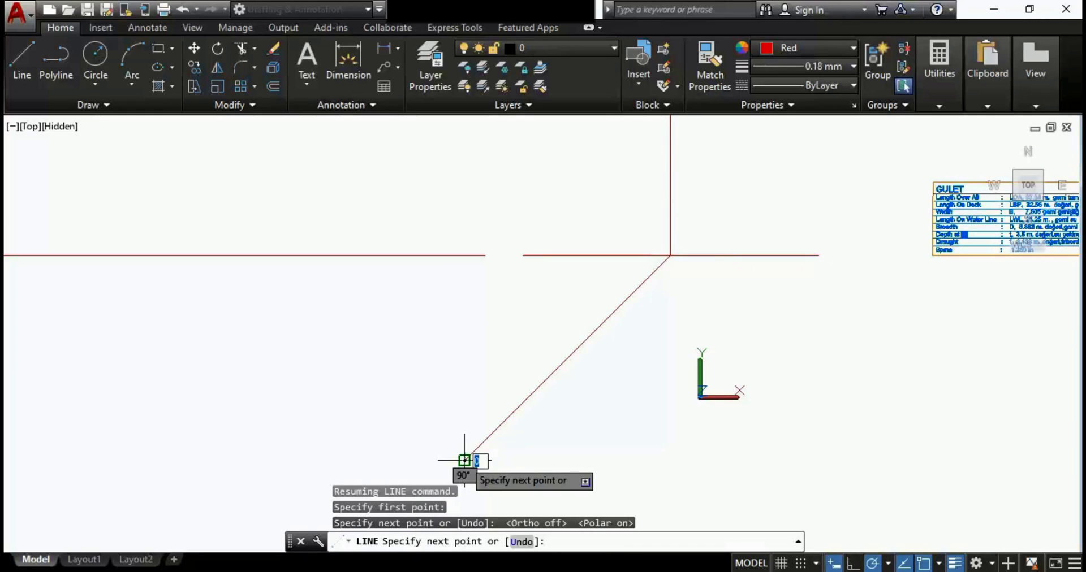
key(Return)
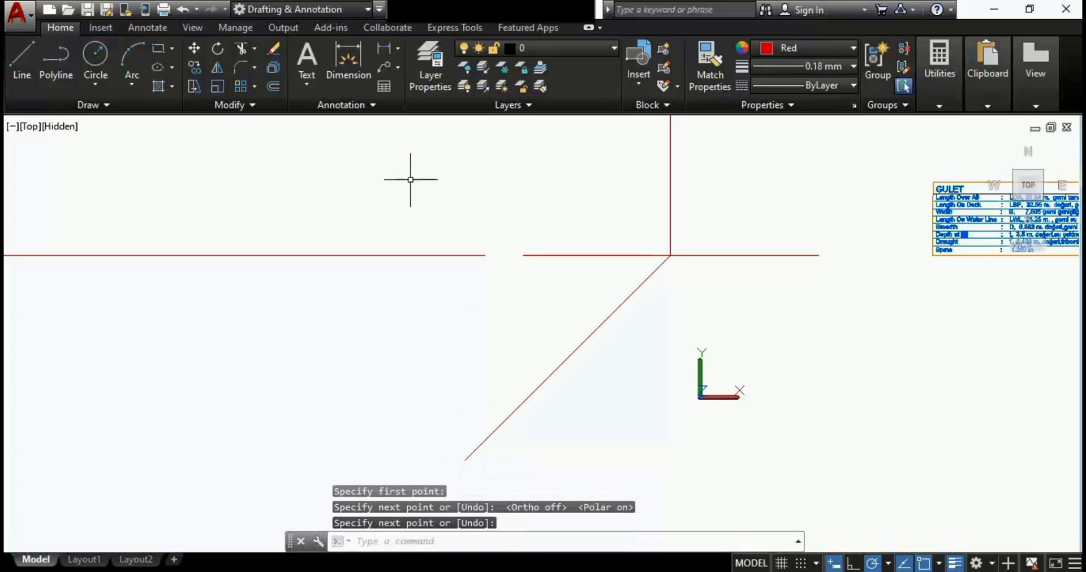
Step: Draw a vertical helper line down from the east end of the 35000 line until it crosses the diagonal
click(19, 60)
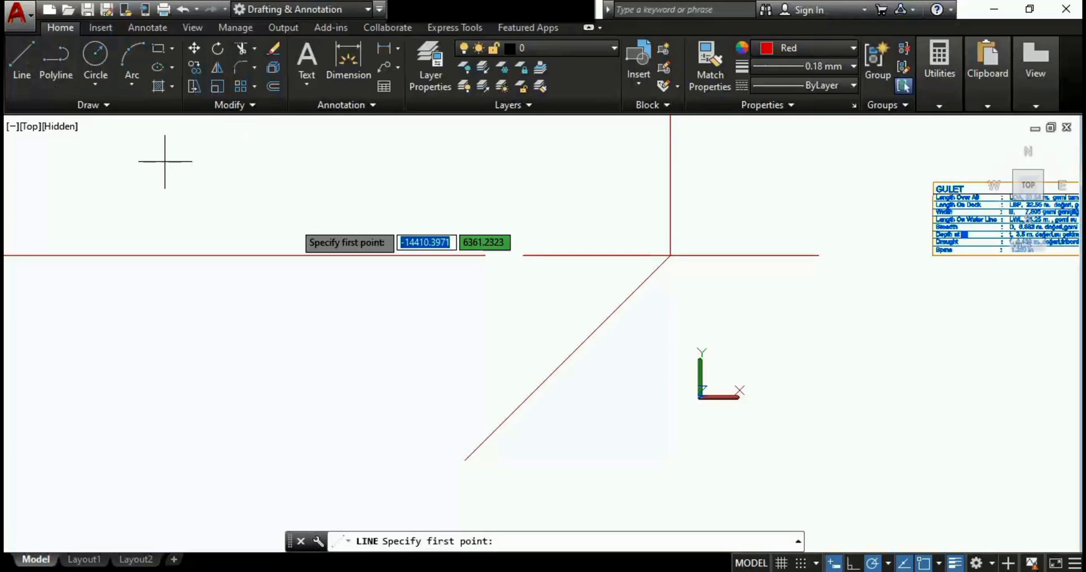
click(485, 255)
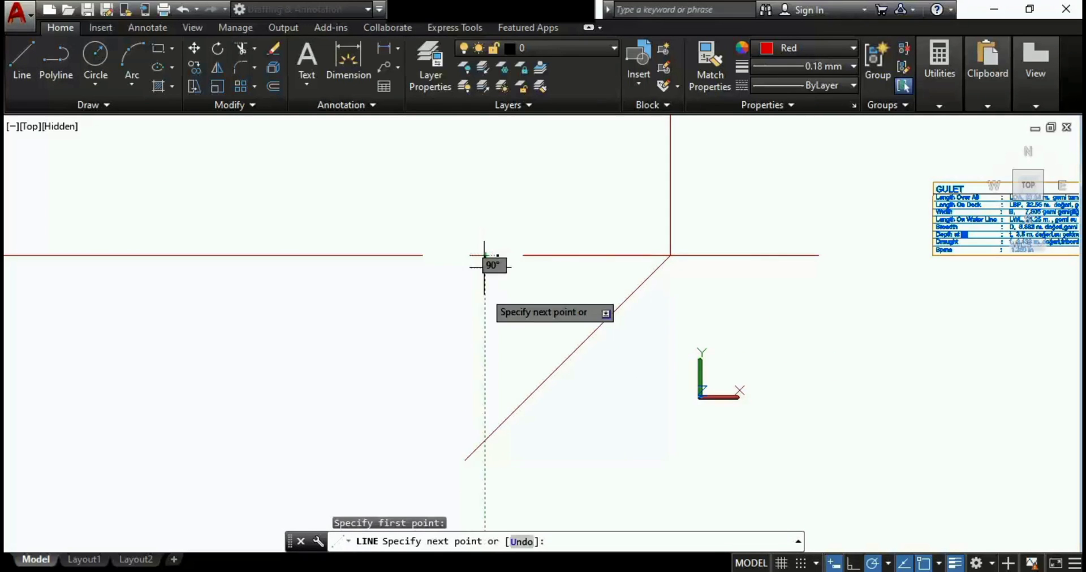
click(484, 475)
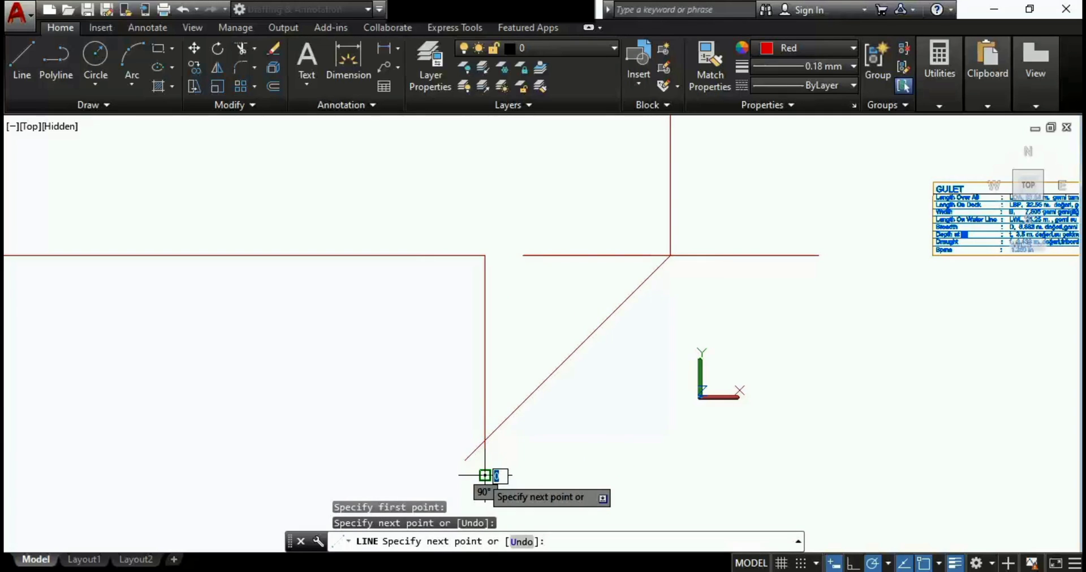
key(Escape)
middle_drag(524, 456, 623, 295)
scroll(622, 295, down, 2)
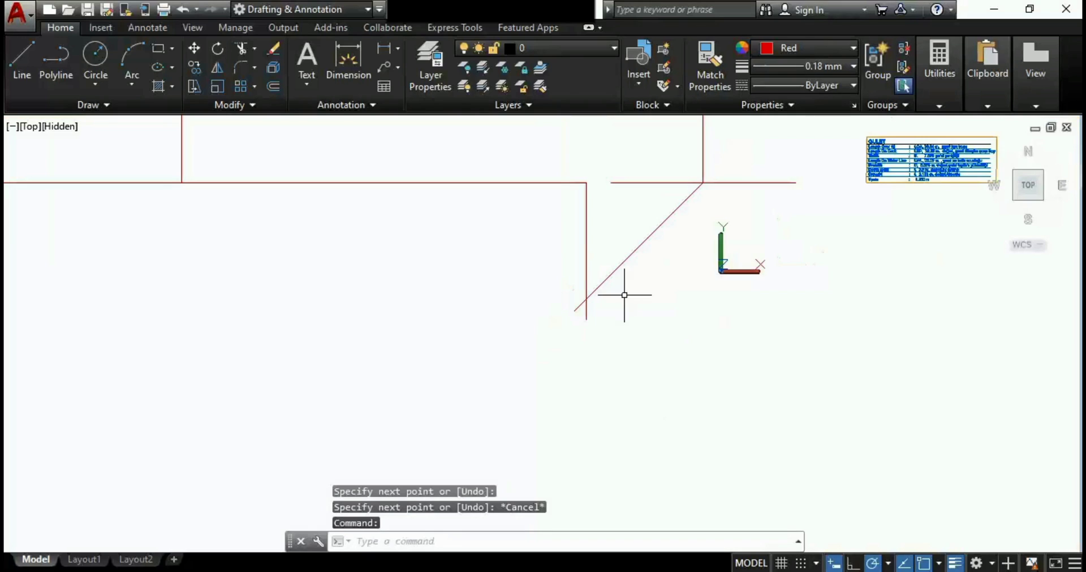
Step: Draw a horizontal line 35000 long running west from the intersection of the vertical helper line and the diagonal, with ortho turned on
key(Return)
scroll(501, 302, up, 2)
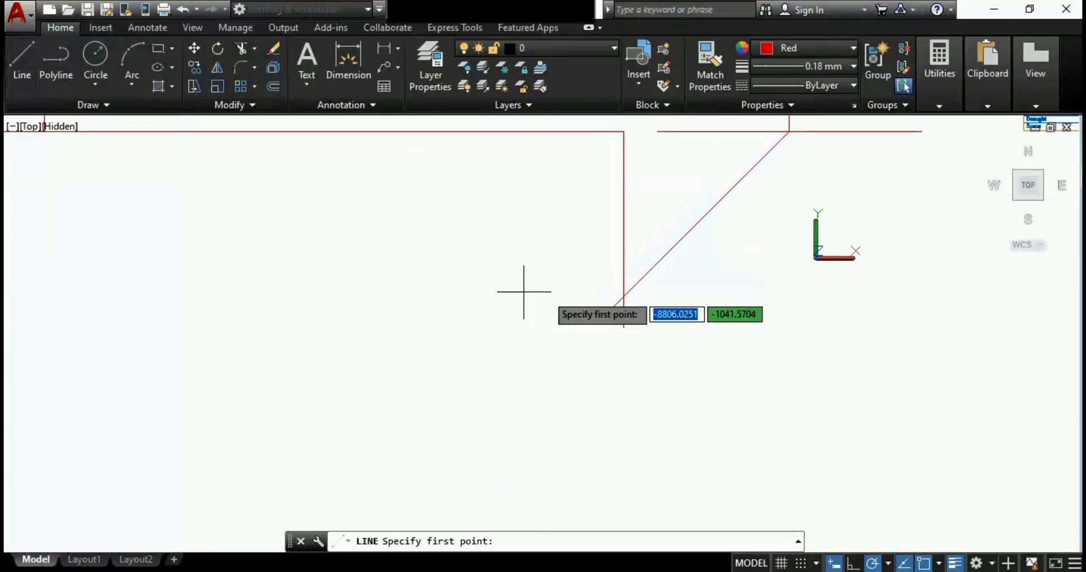
click(624, 296)
scroll(566, 300, down, 2)
scroll(243, 303, up, 2)
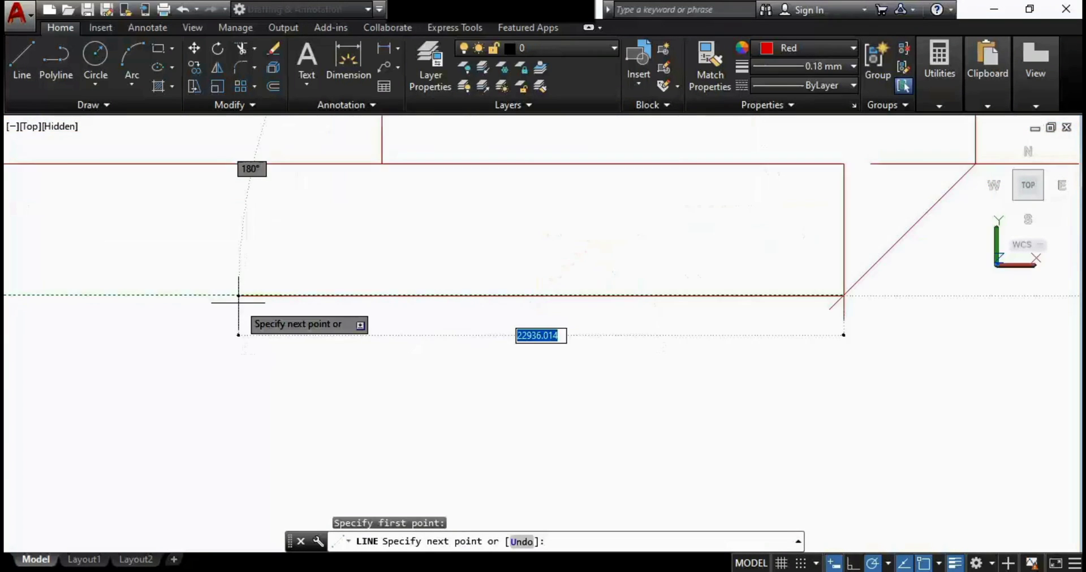
mouse_move(241, 316)
middle_down()
mouse_move(441, 327)
mouse_move(281, 310)
middle_up()
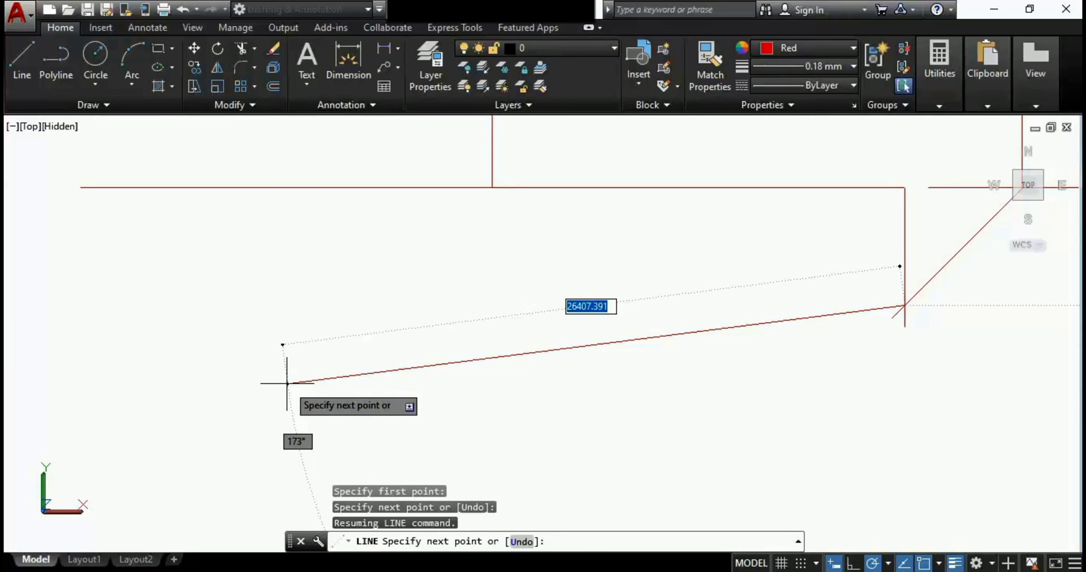
key(F8)
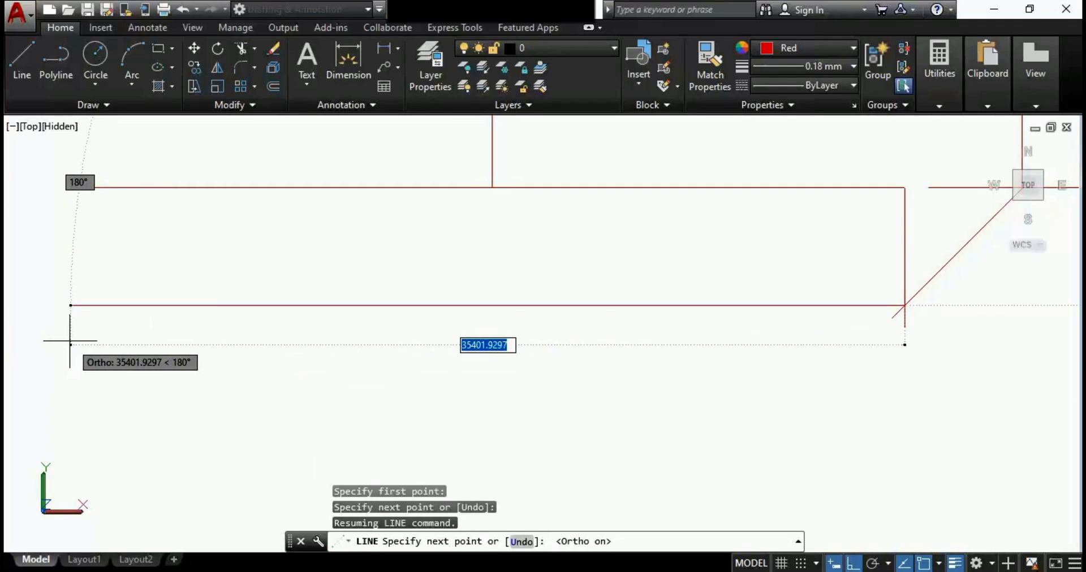
text(35)
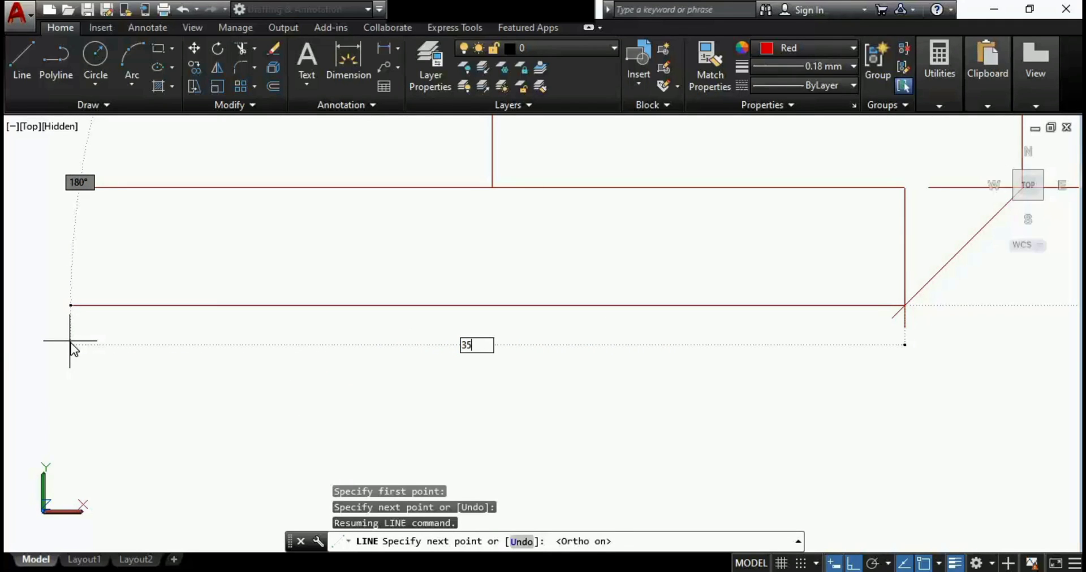
text(000)
key(Return)
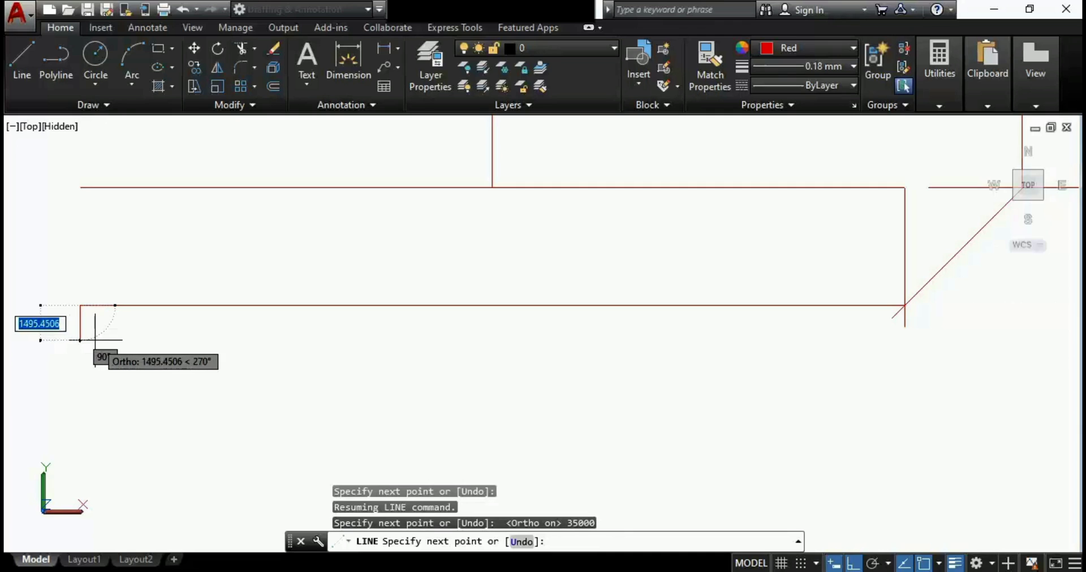
key(Escape)
Step: Erase the vertical helper line between the east ends of the two 35000 lines
scroll(446, 339, down, 2)
scroll(765, 335, up, 3)
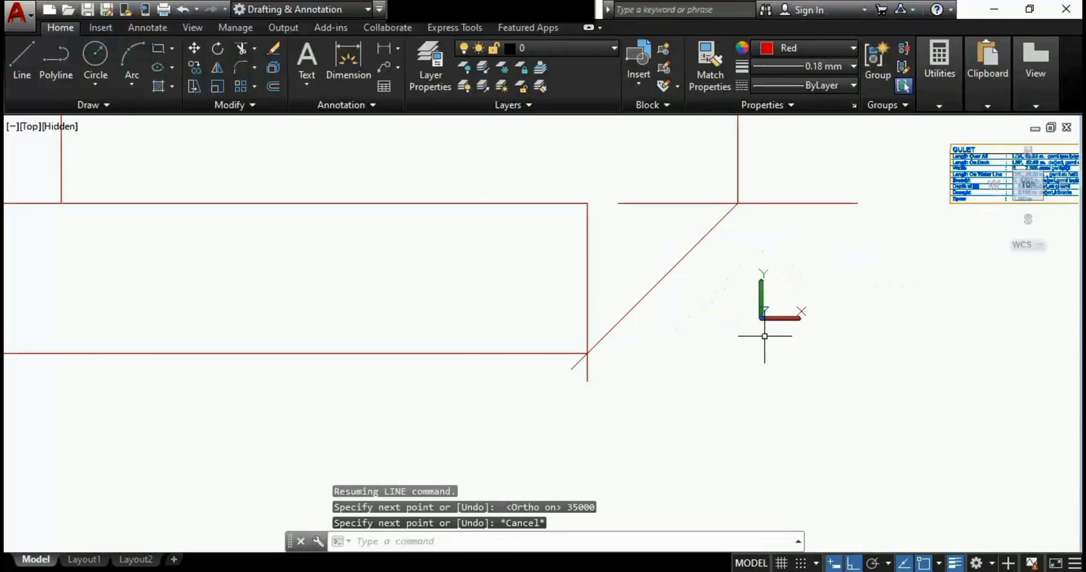
scroll(765, 335, down, 2)
scroll(670, 280, up, 2)
click(670, 274)
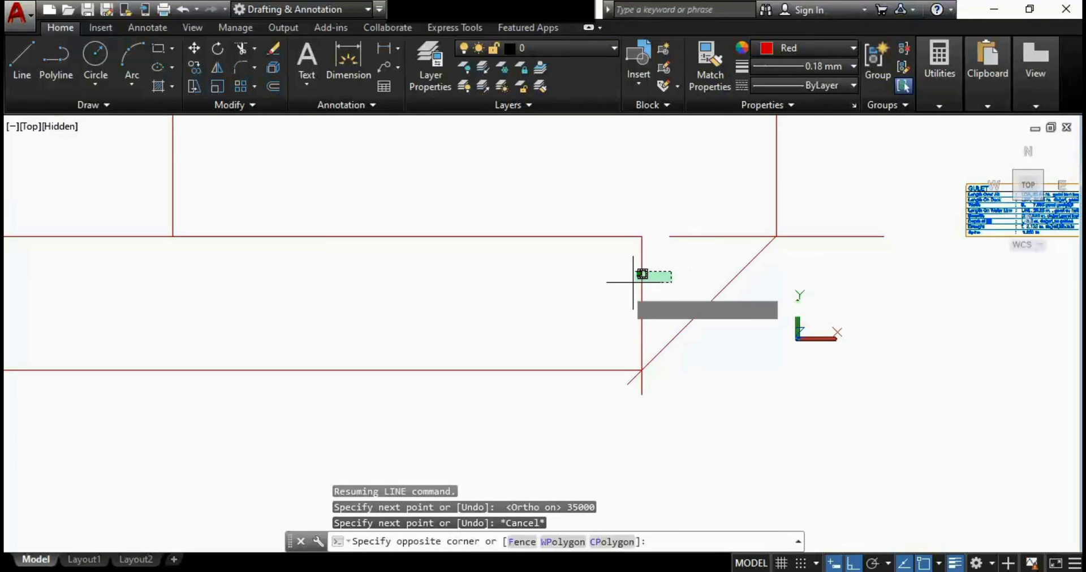
click(572, 310)
key(Delete)
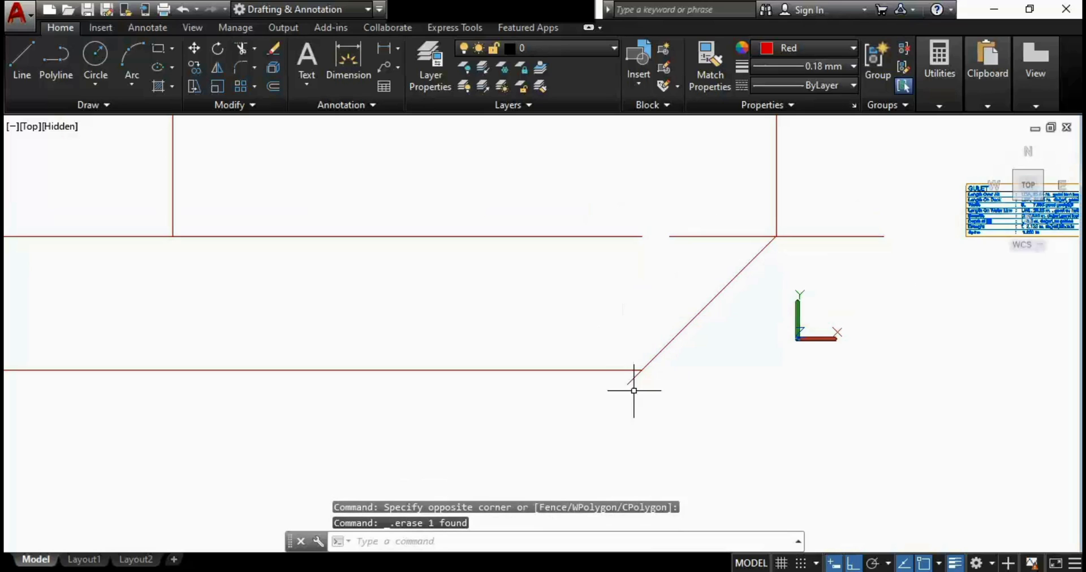
Step: Trim the part of the diagonal that extends past the east end of the lower 35000 line
scroll(640, 407, up, 3)
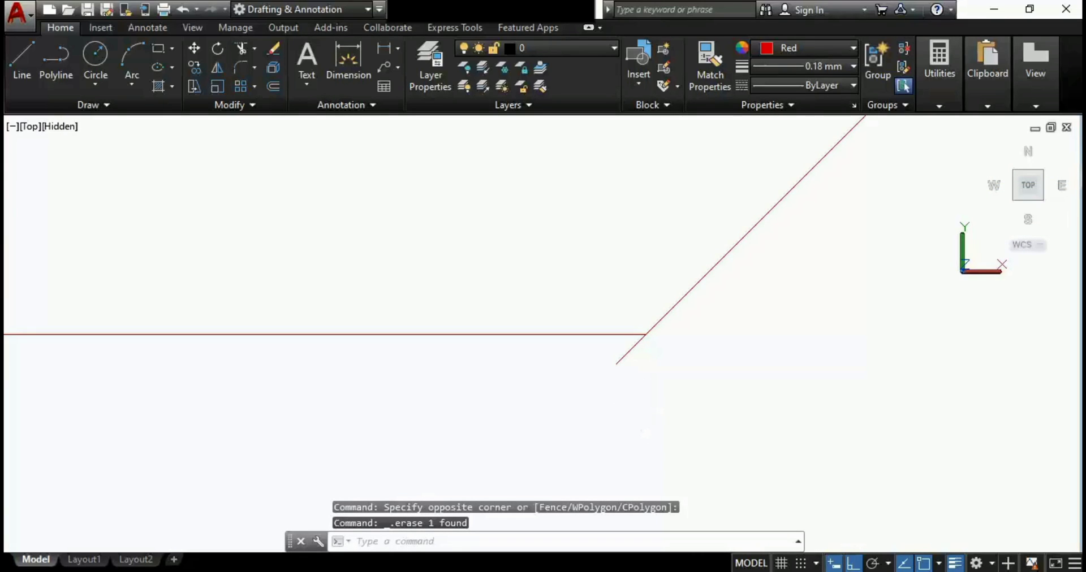
key(Return)
key(Return)
scroll(630, 347, down, 4)
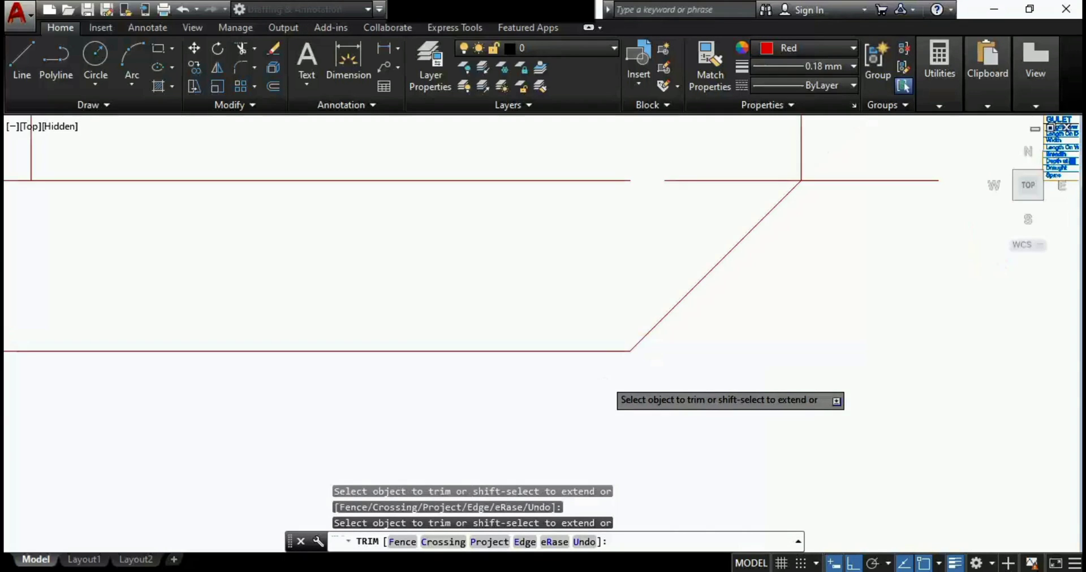
scroll(679, 368, up, 1)
key(Escape)
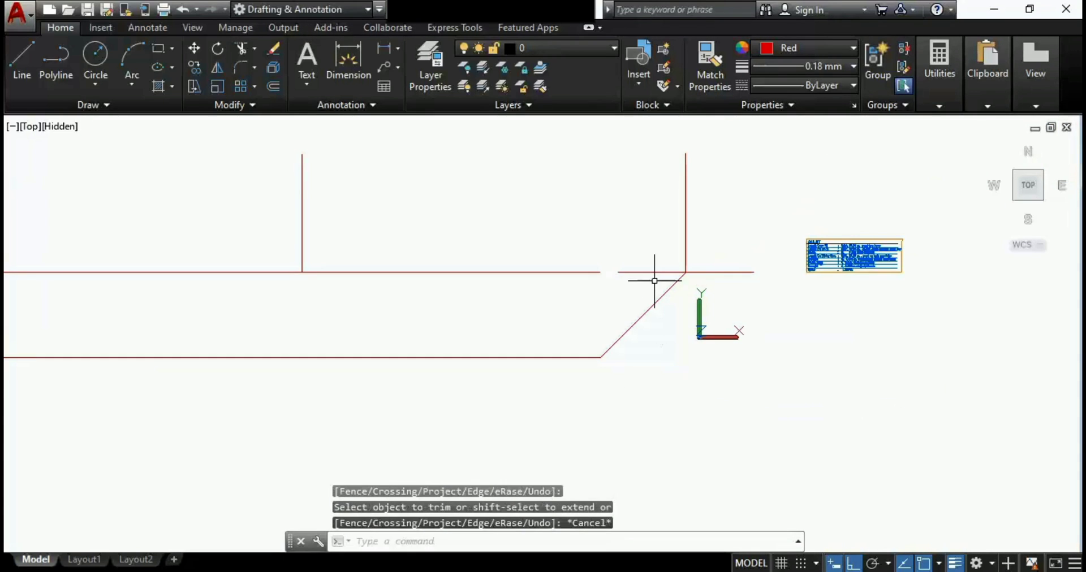
Step: Set the two upper horizontal base lines to ByLayer colour and 0.30 mm lineweight
click(651, 270)
click(563, 271)
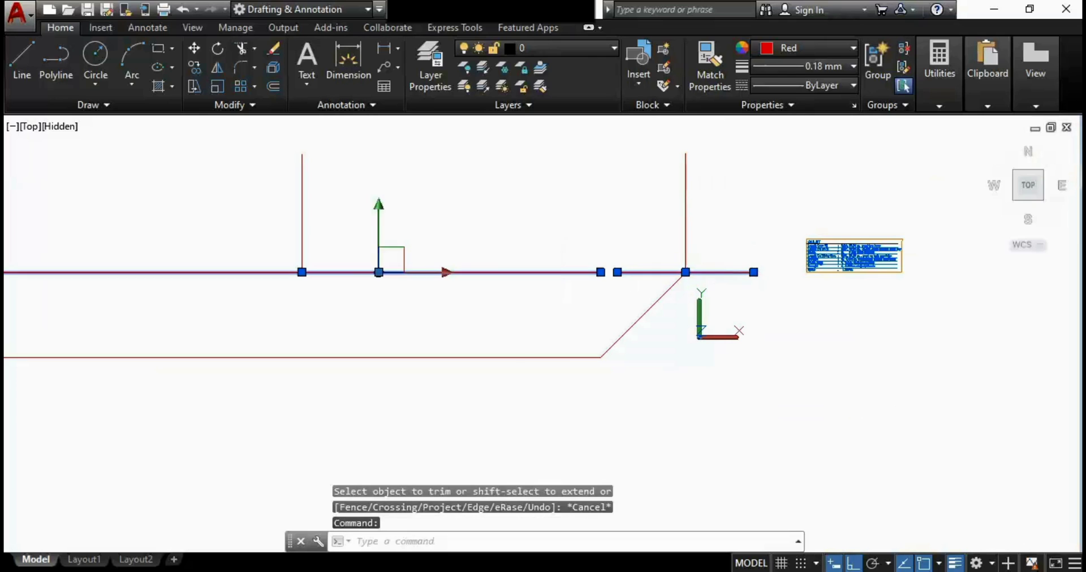
click(803, 48)
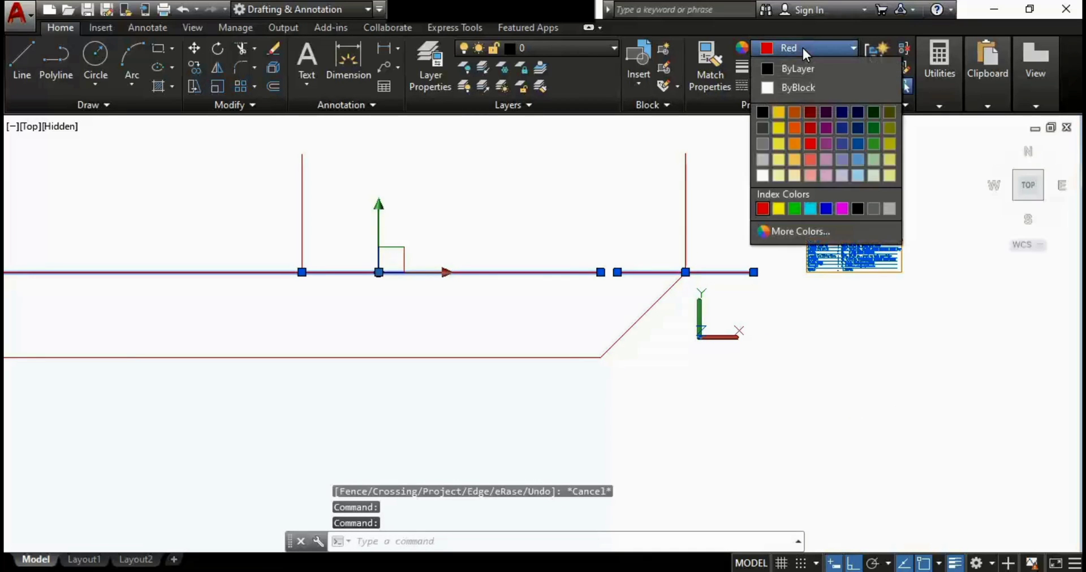
click(772, 70)
click(835, 67)
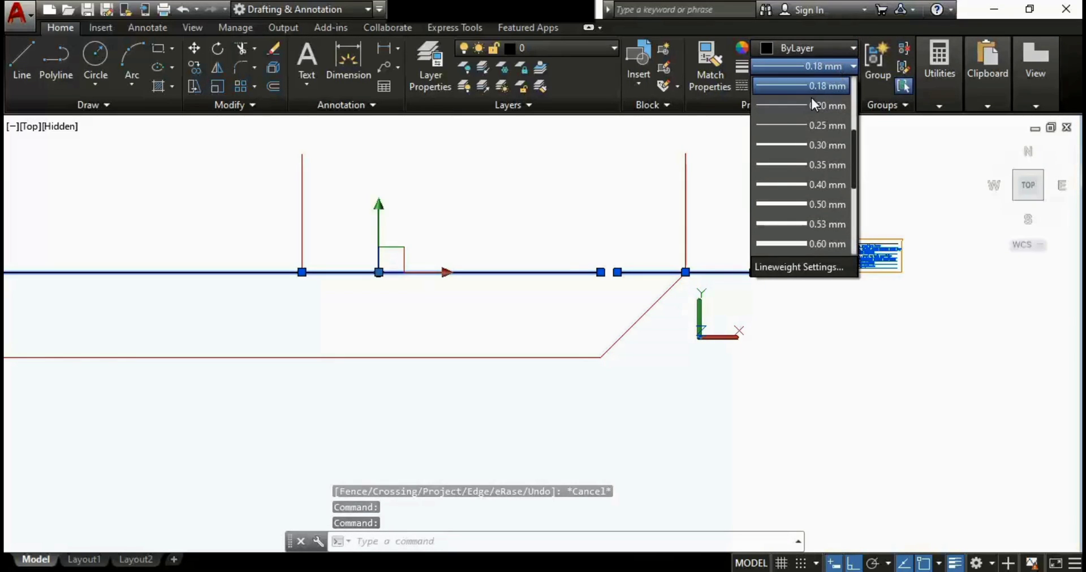
click(826, 146)
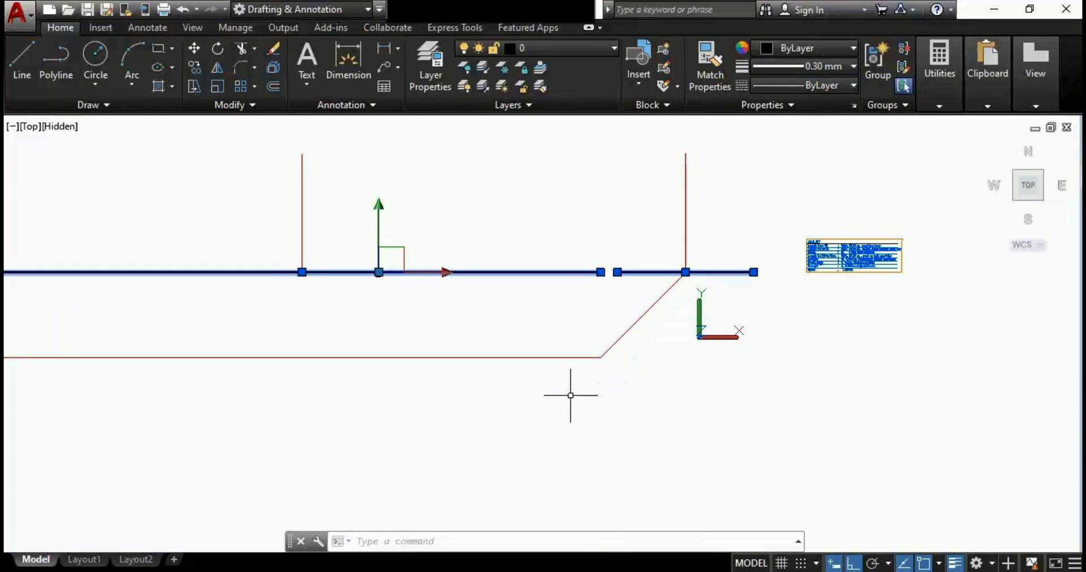
key(Escape)
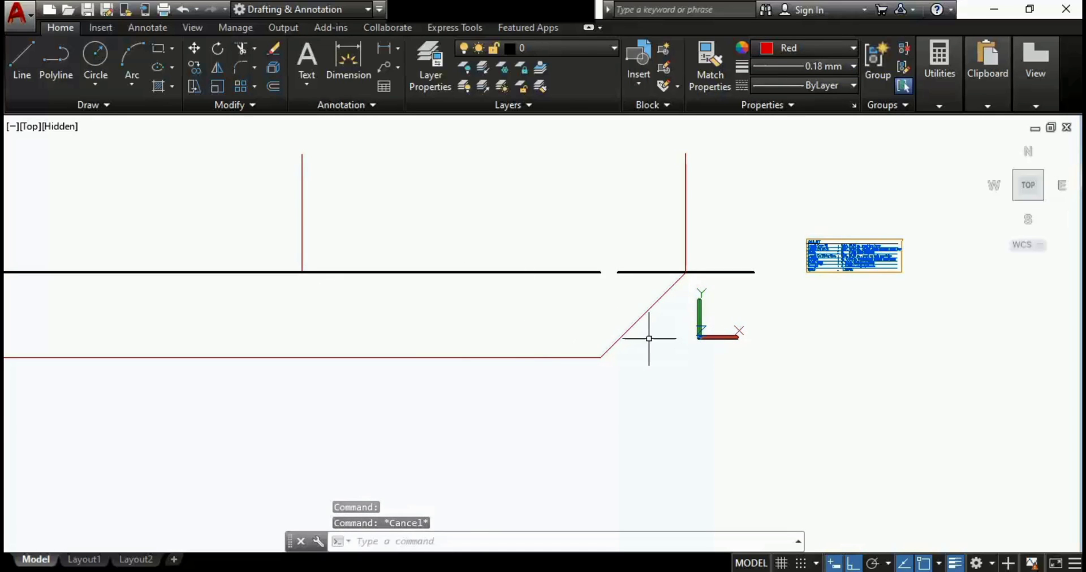
Step: Examine the base, vertical and diagonal reference lines together with the dimensions in the GULET specification table
scroll(639, 322, down, 2)
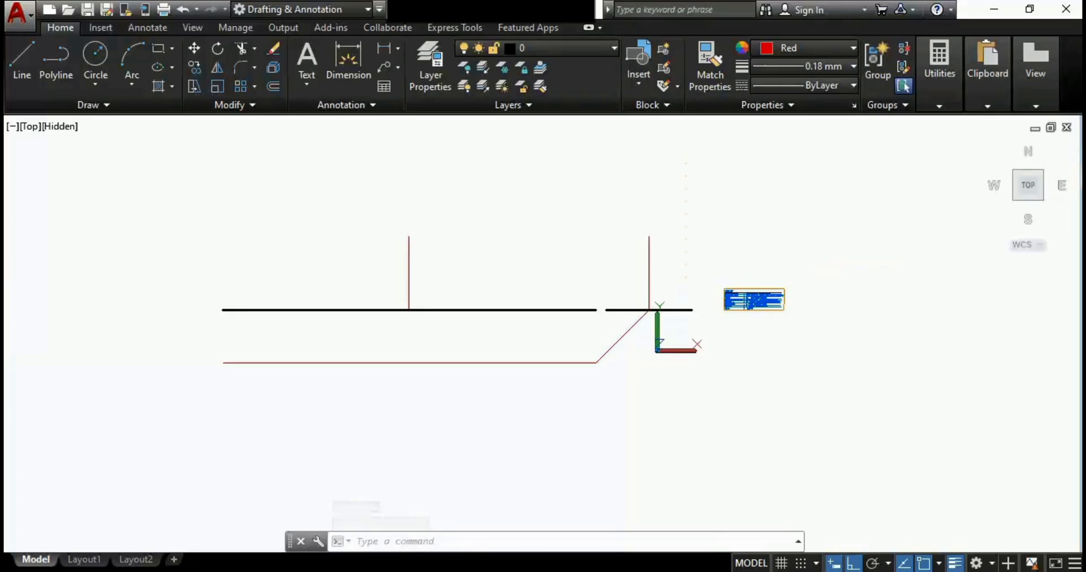
scroll(616, 388, up, 3)
scroll(649, 300, up, 2)
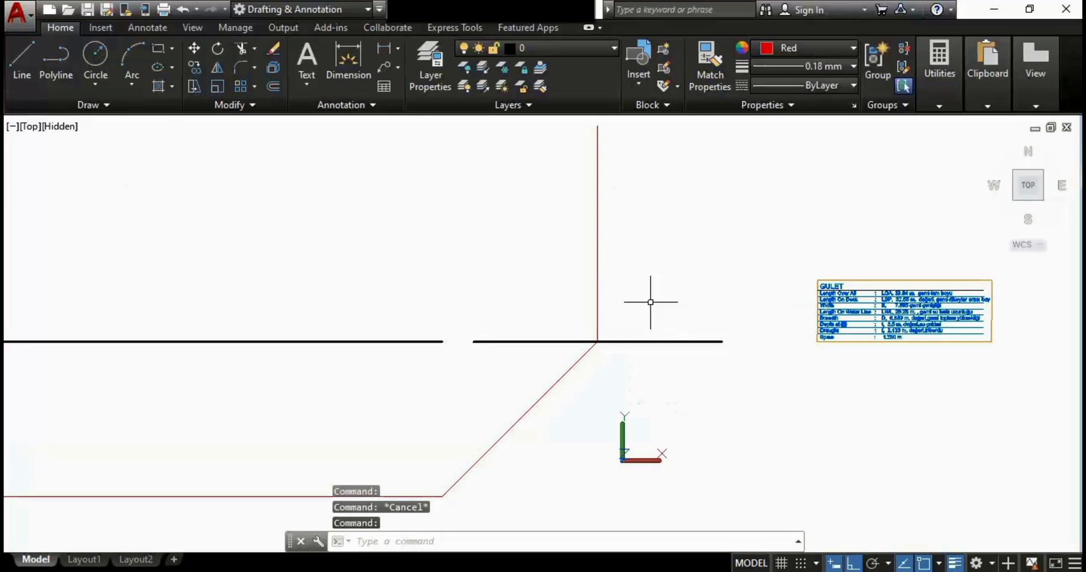
scroll(599, 347, down, 3)
middle_drag(545, 358, 714, 329)
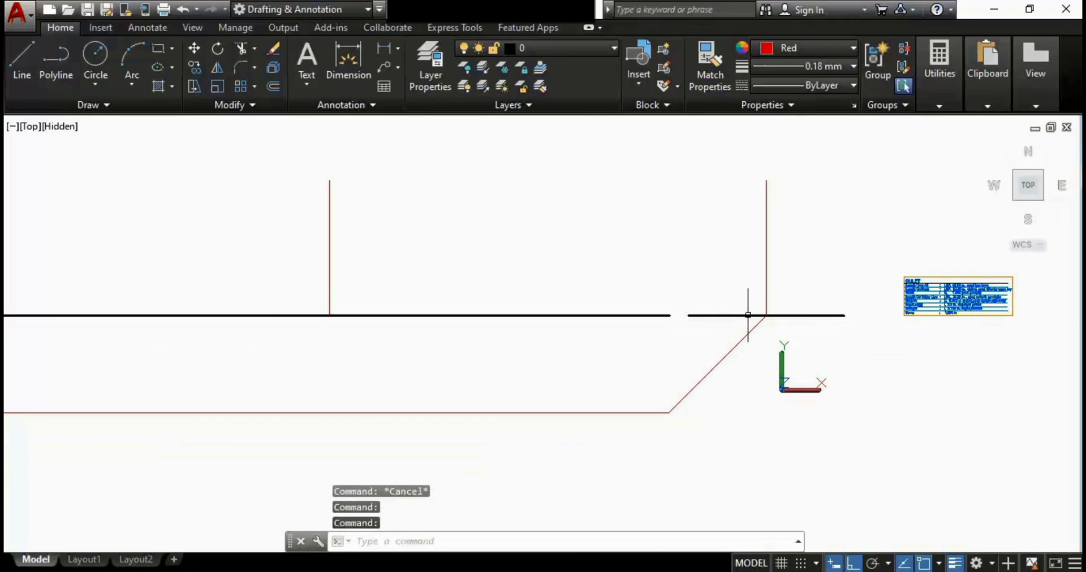
scroll(752, 305, up, 2)
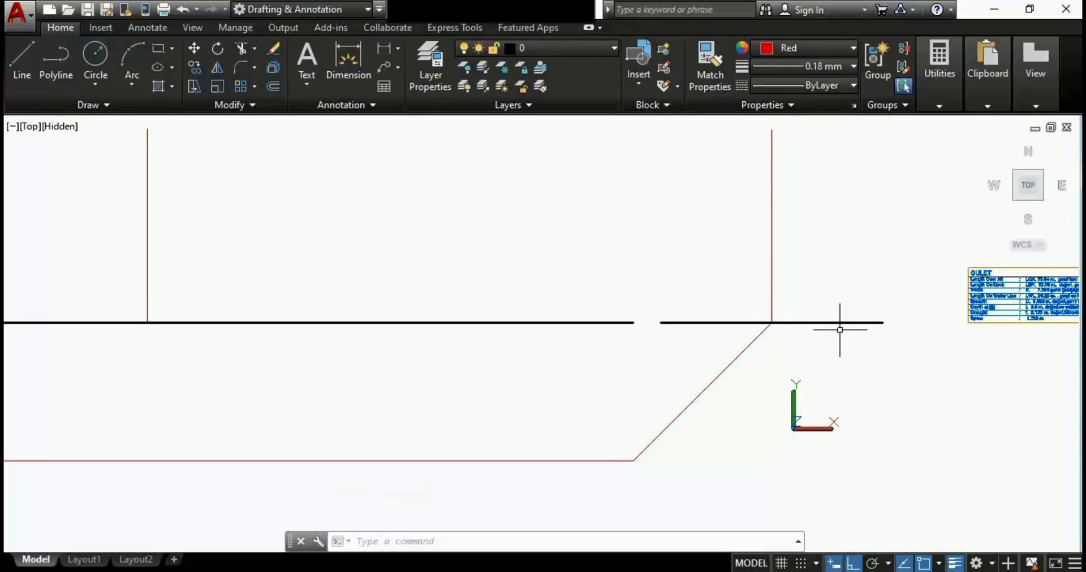
middle_drag(840, 355, 688, 349)
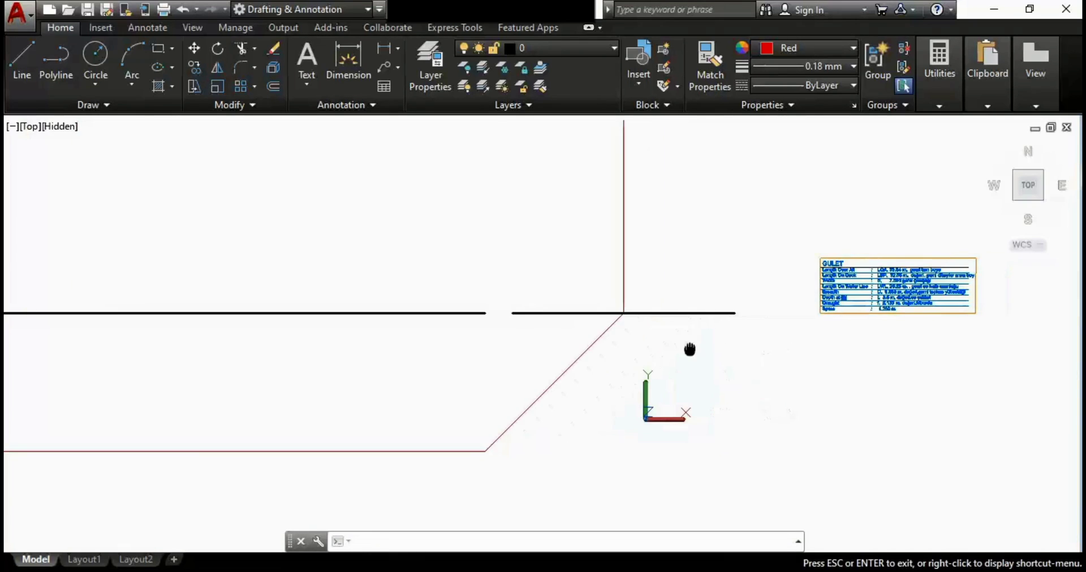
scroll(887, 318, up, 3)
middle_drag(950, 335, 835, 344)
scroll(832, 334, up, 2)
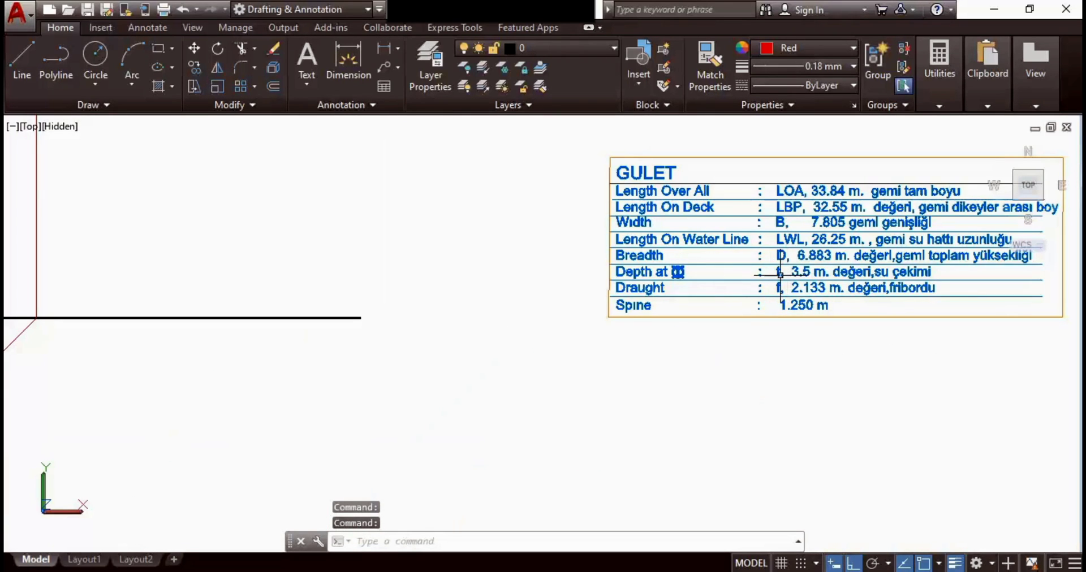
scroll(622, 340, down, 2)
mouse_move(432, 283)
middle_down()
mouse_move(635, 322)
mouse_move(836, 318)
middle_up()
scroll(836, 317, down, 2)
scroll(722, 291, down, 2)
scroll(716, 301, up, 2)
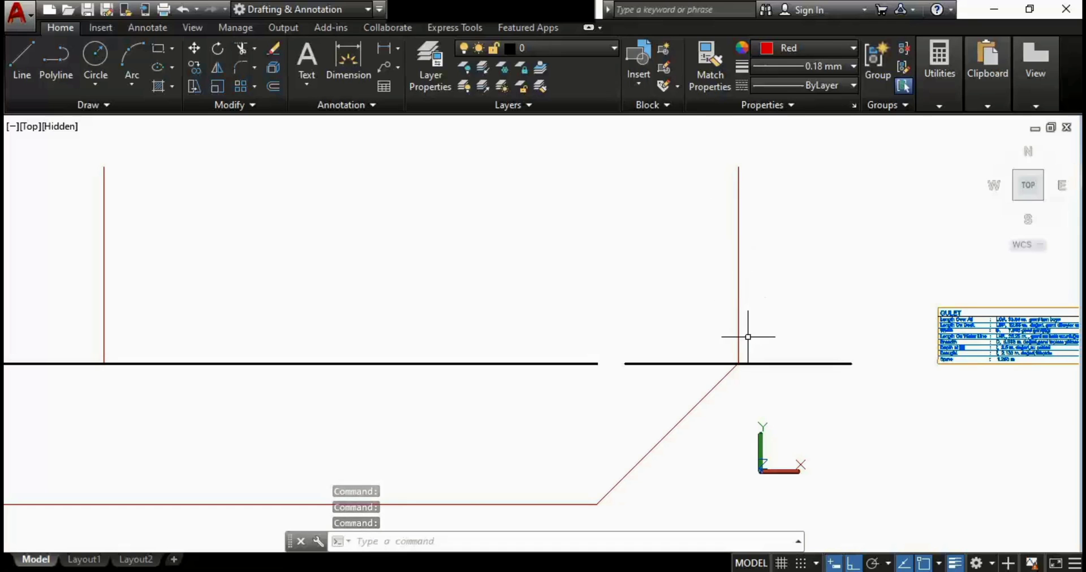
middle_drag(589, 317, 727, 289)
scroll(705, 289, down, 2)
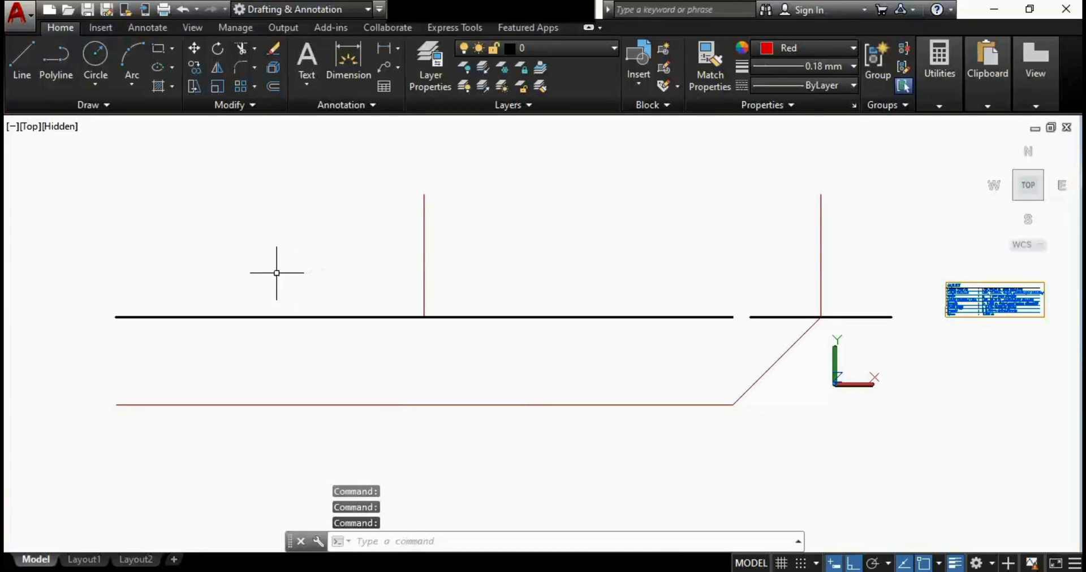
middle_drag(663, 336, 501, 289)
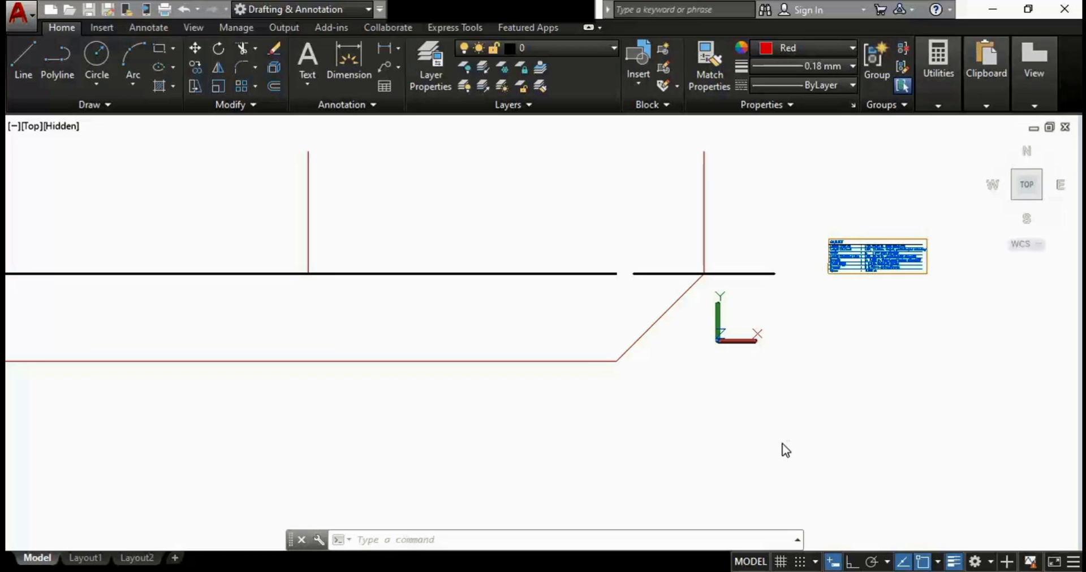
Step: Draw a single-segment polyline 5000 long at 45° in the empty area below the lower horizontal line
click(62, 67)
click(542, 484)
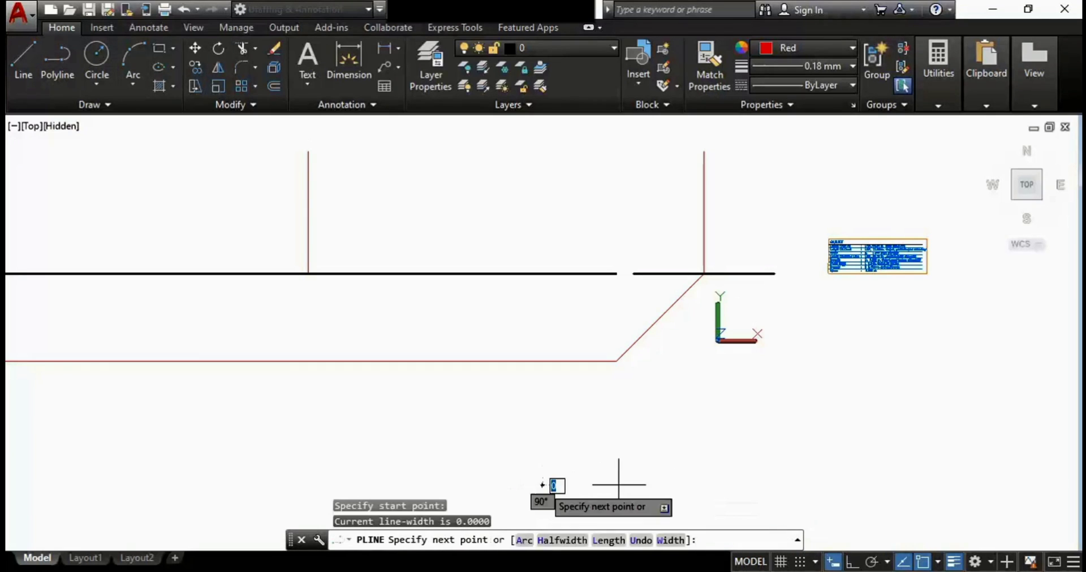
text(5000)
key(Tab)
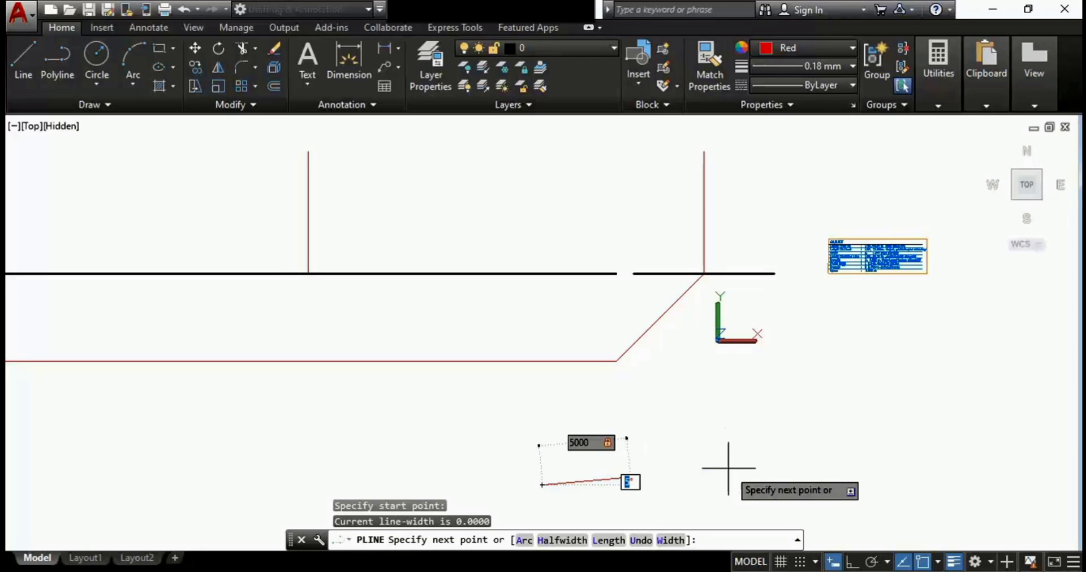
text(45)
key(Return)
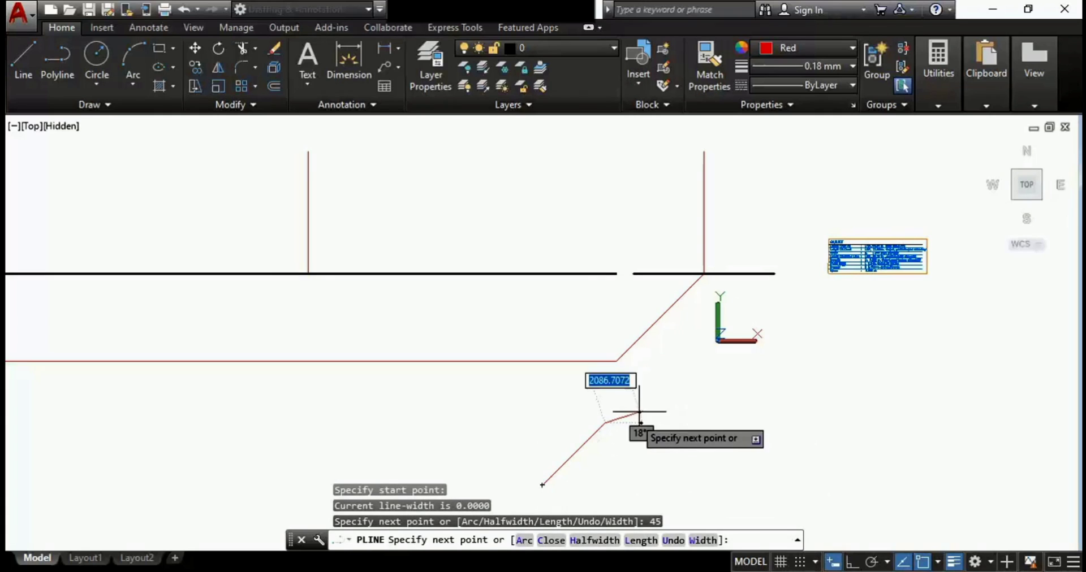
middle_drag(603, 459, 605, 364)
scroll(586, 357, up, 3)
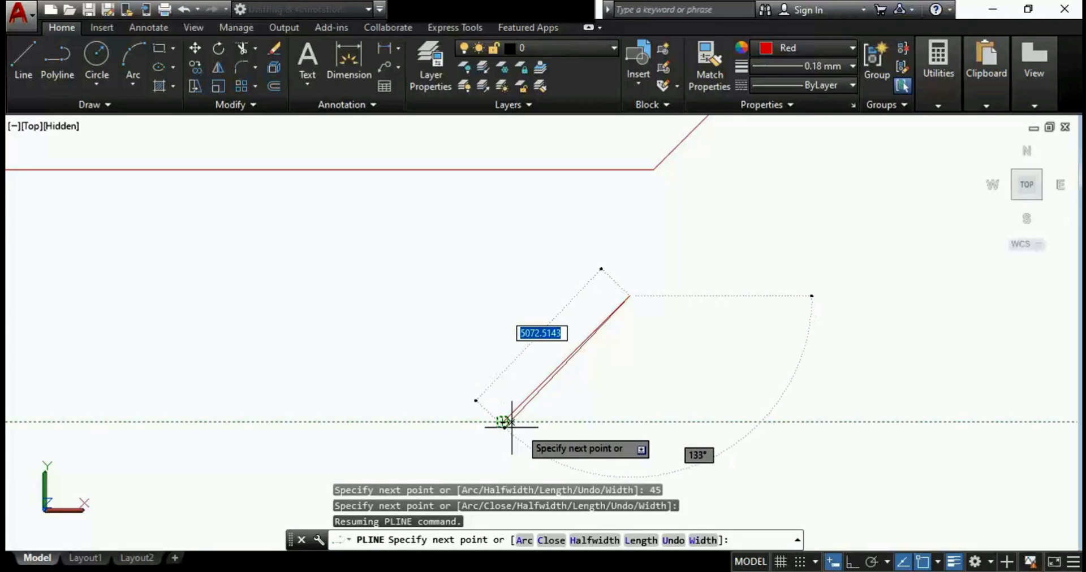
key(Escape)
scroll(605, 390, down, 2)
middle_drag(607, 392, 581, 372)
scroll(542, 336, up, 2)
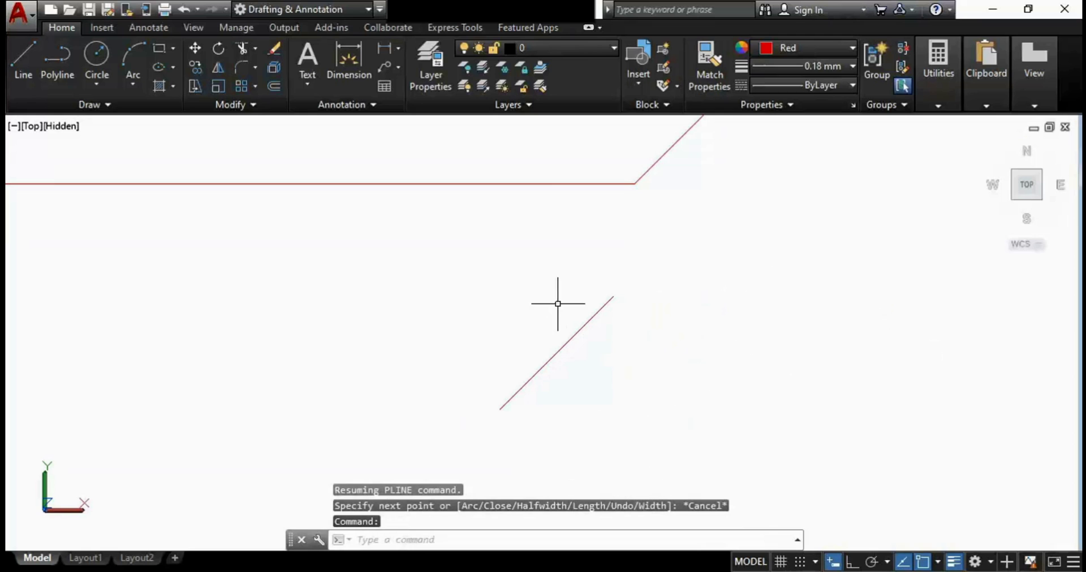
Step: Draw a rectangle whose opposite corners lie on the two ends of the separate 45° polyline
text(rec)
key(Return)
click(499, 409)
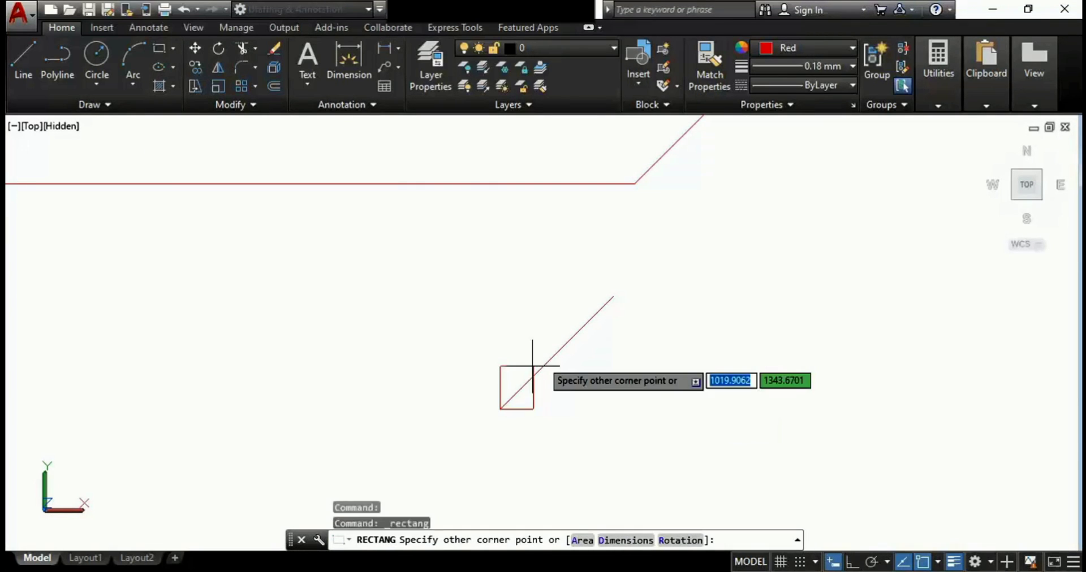
click(610, 297)
scroll(647, 344, down, 3)
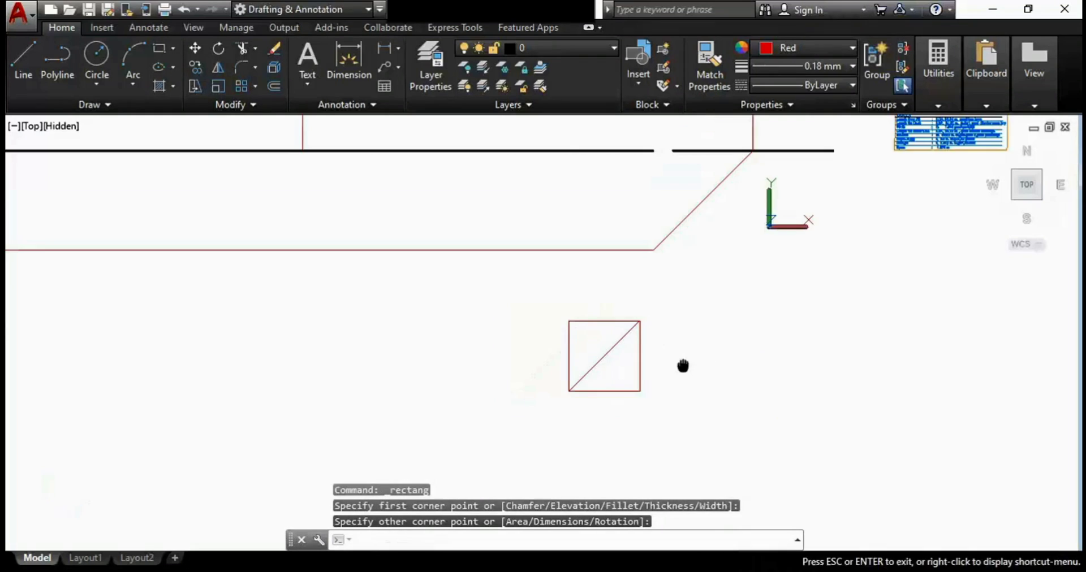
middle_drag(683, 366, 507, 332)
scroll(432, 304, up, 6)
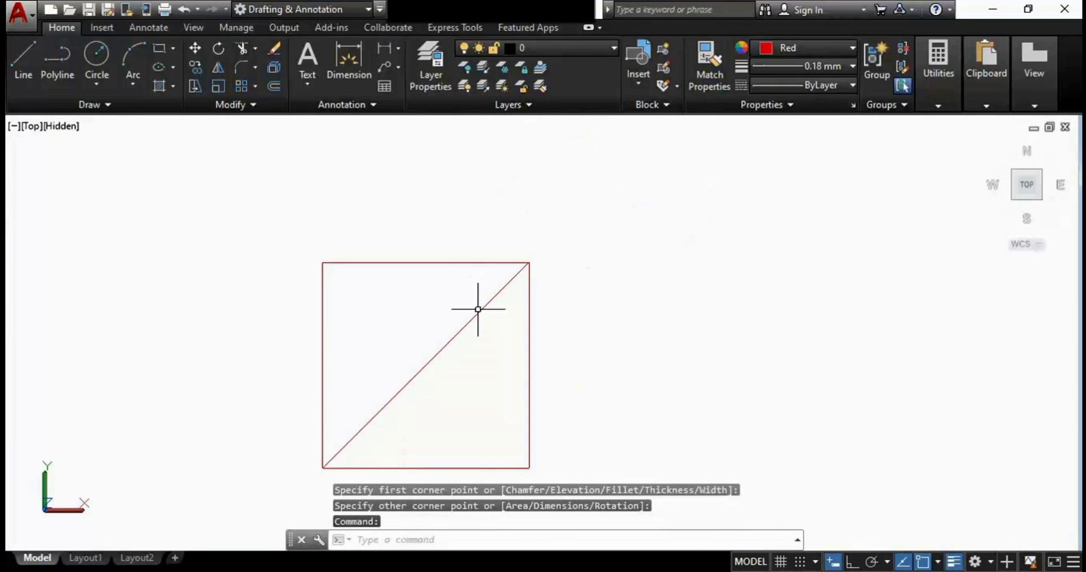
scroll(572, 352, down, 8)
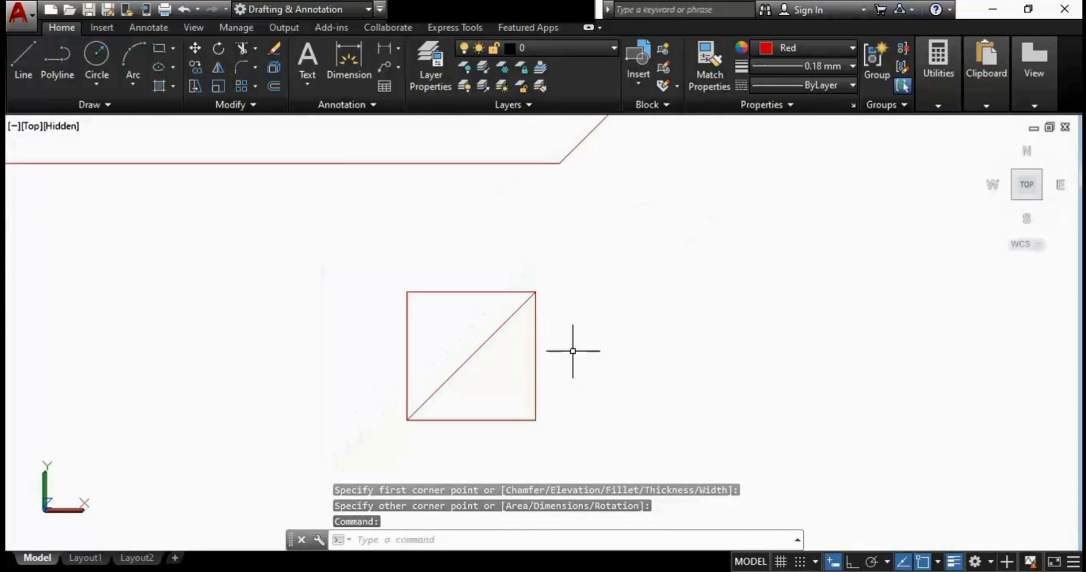
middle_drag(637, 397, 552, 337)
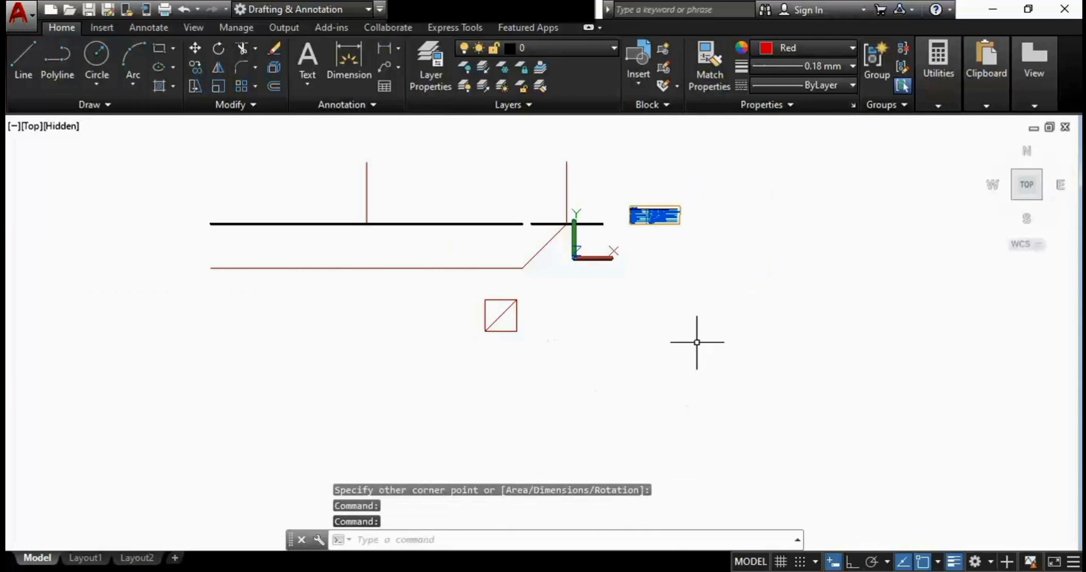
Step: Set the polar tracking increment to 18° and start a test polyline in the empty area, switching polar tracking off and back on
click(887, 563)
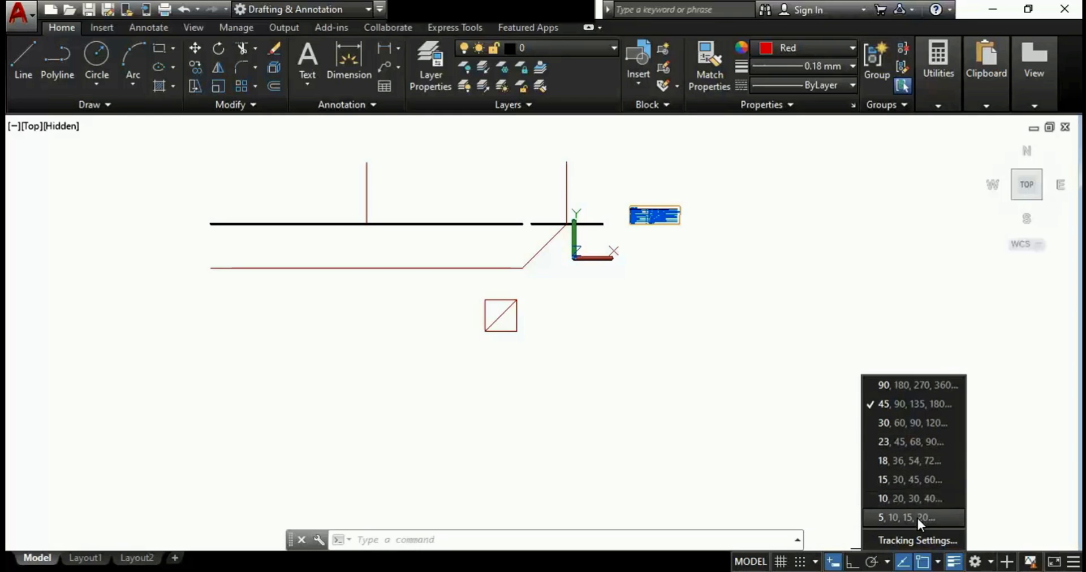
click(915, 459)
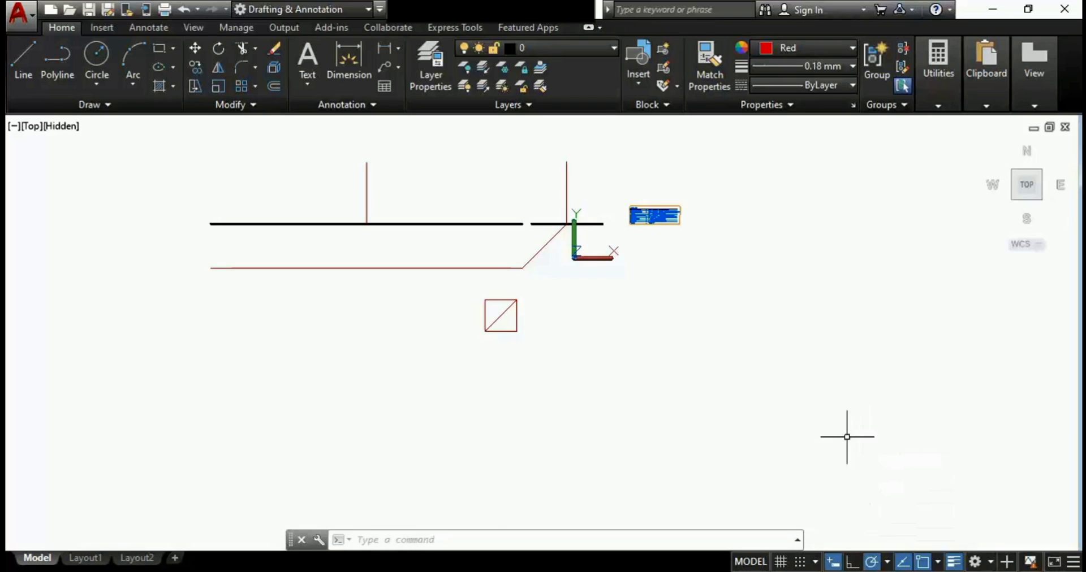
click(57, 63)
click(618, 414)
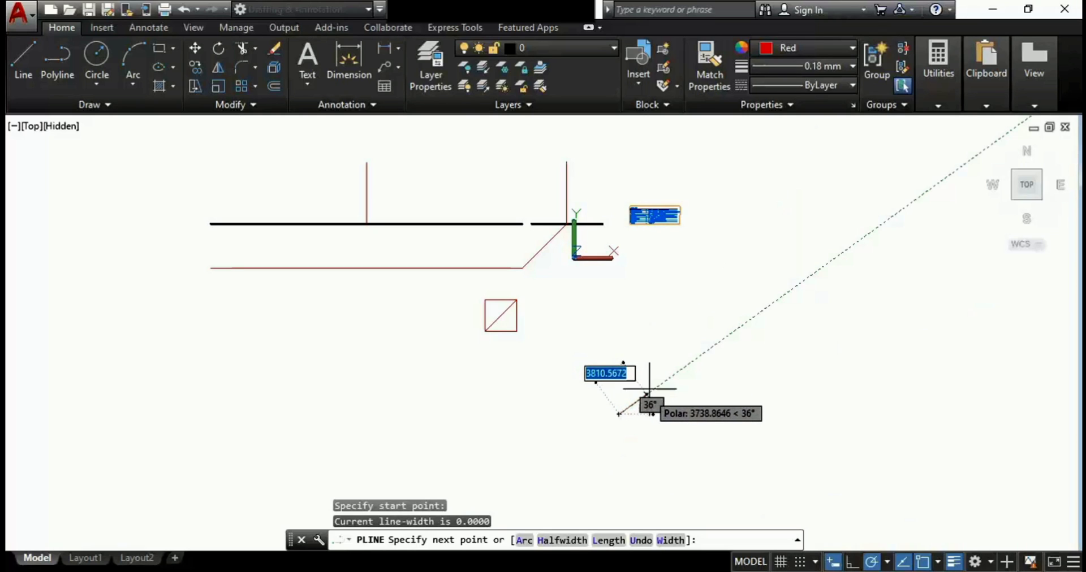
key(F10)
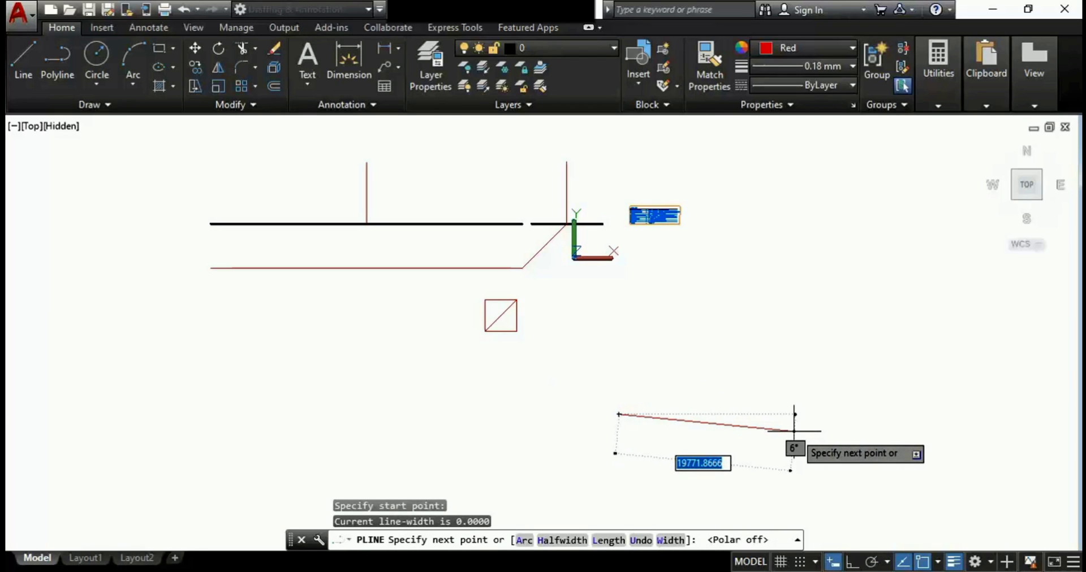
key(F10)
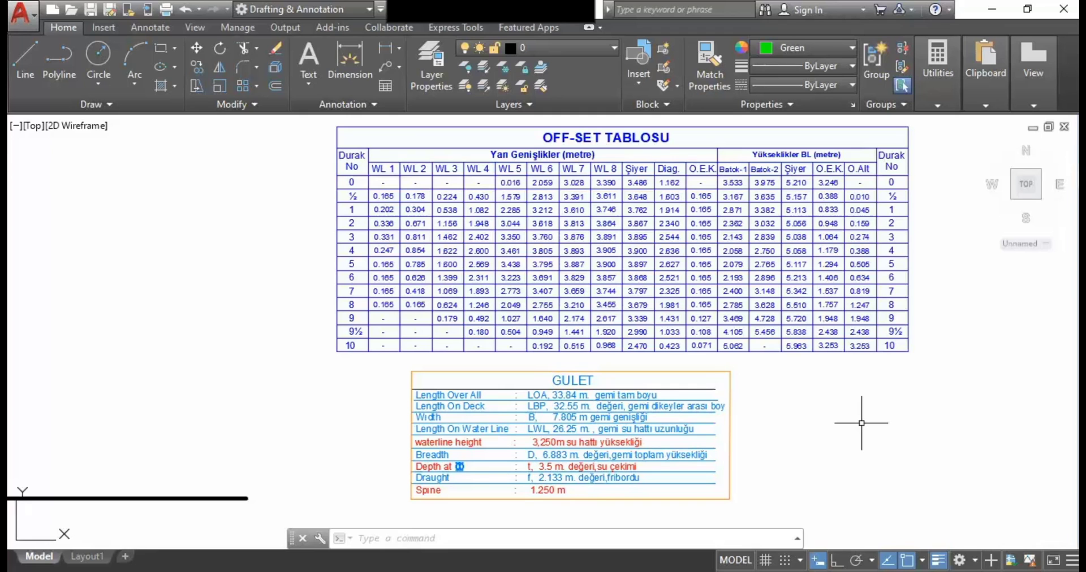
Step: Examine the OFF-SET TABLOSU and GULET specification tables and the labelled base line and centreline of the prepared drawing
middle_drag(795, 429, 797, 372)
scroll(611, 367, up, 4)
scroll(611, 367, down, 2)
middle_drag(511, 362, 622, 385)
scroll(624, 294, down, 2)
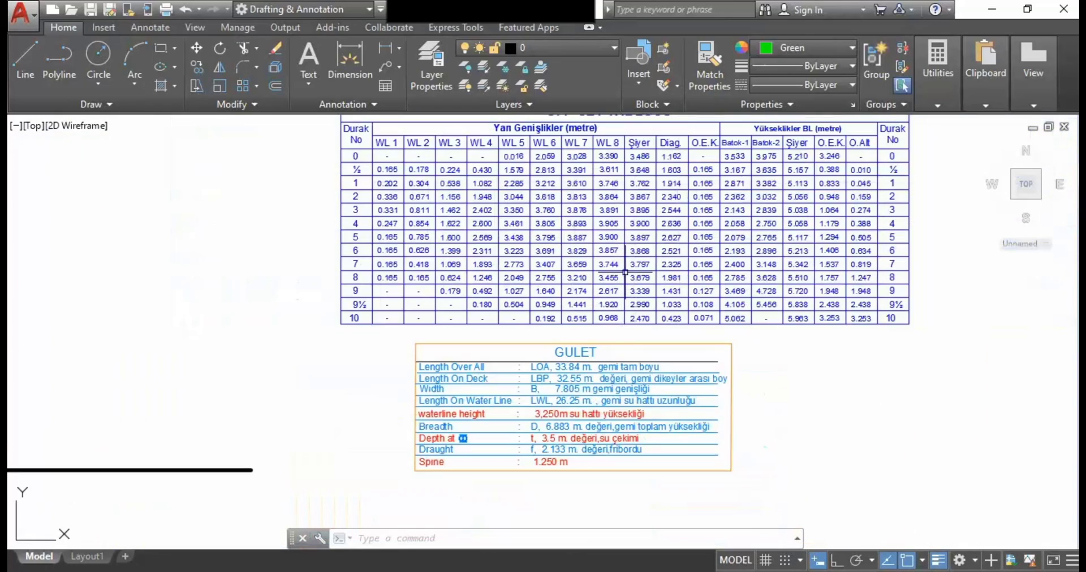
middle_drag(240, 297, 613, 300)
scroll(528, 356, down, 2)
scroll(528, 356, up, 2)
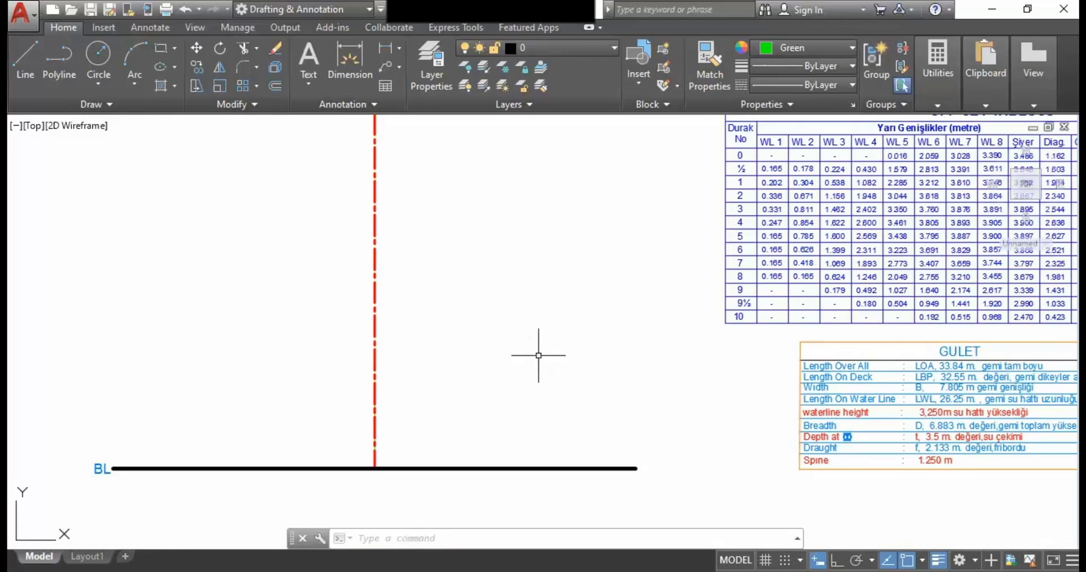
scroll(663, 347, down, 2)
scroll(671, 329, up, 2)
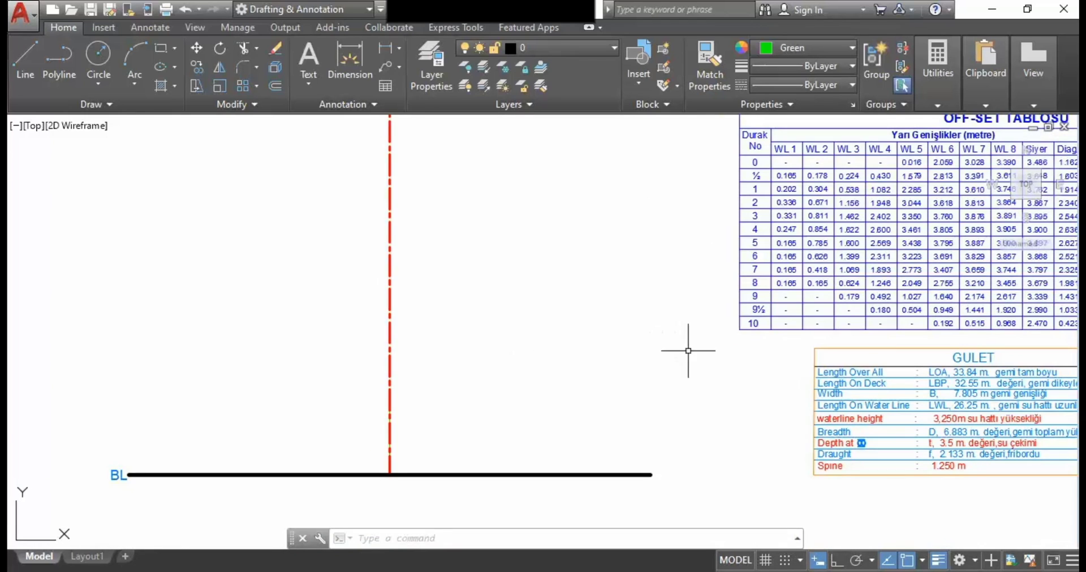
middle_drag(688, 350, 611, 362)
middle_drag(564, 391, 625, 327)
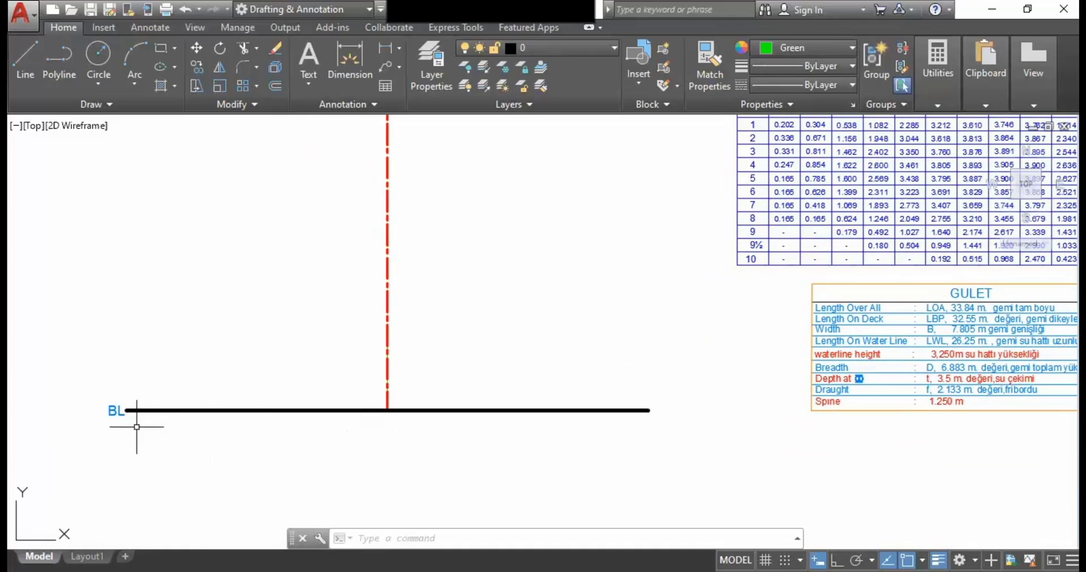
scroll(154, 411, up, 2)
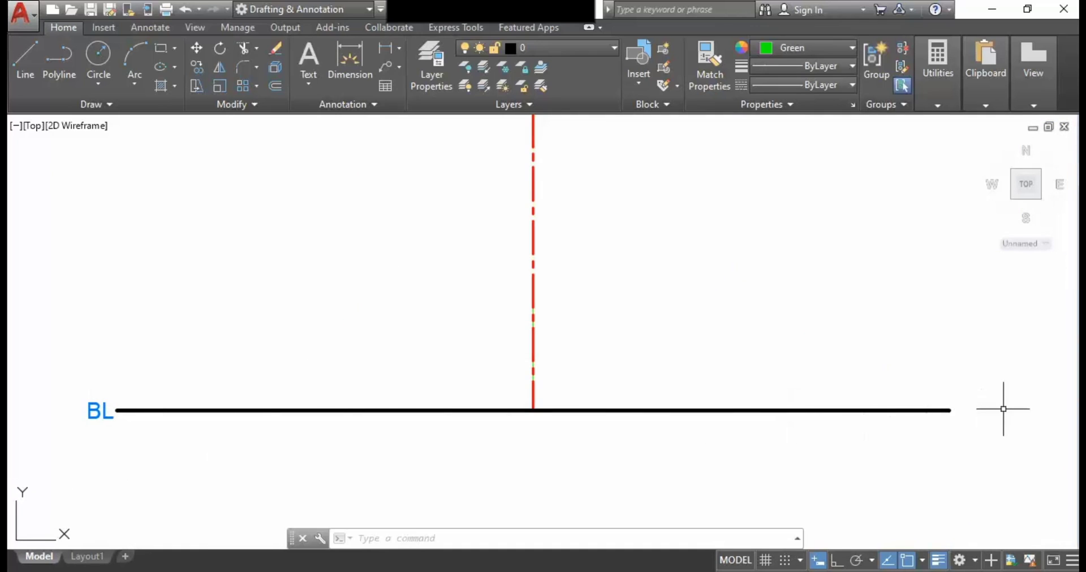
scroll(468, 420, down, 3)
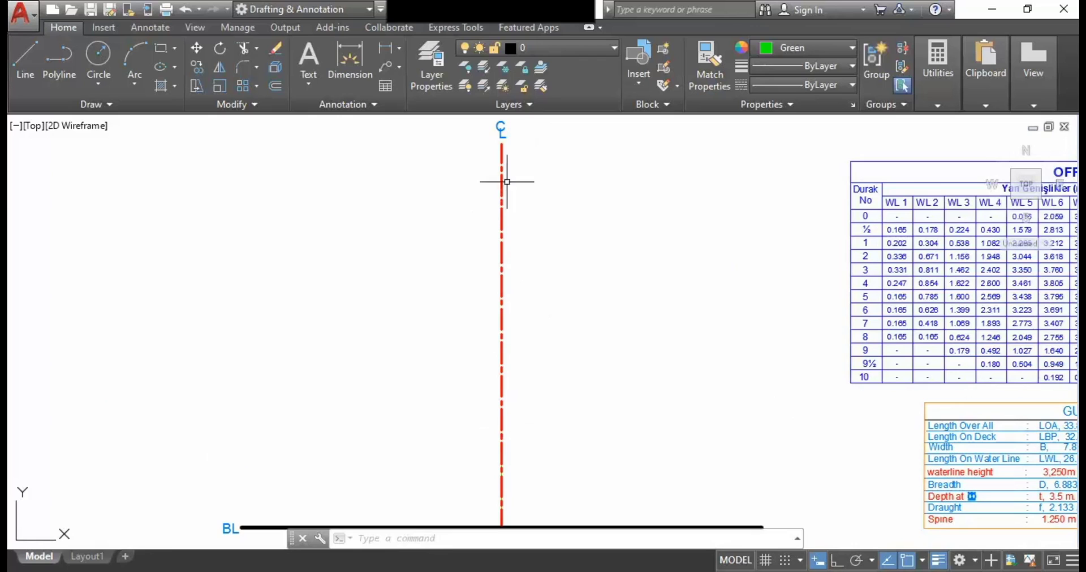
Step: Examine the base line and the full centreline beside the offset and specification tables
scroll(525, 426, down, 1)
scroll(518, 398, up, 1)
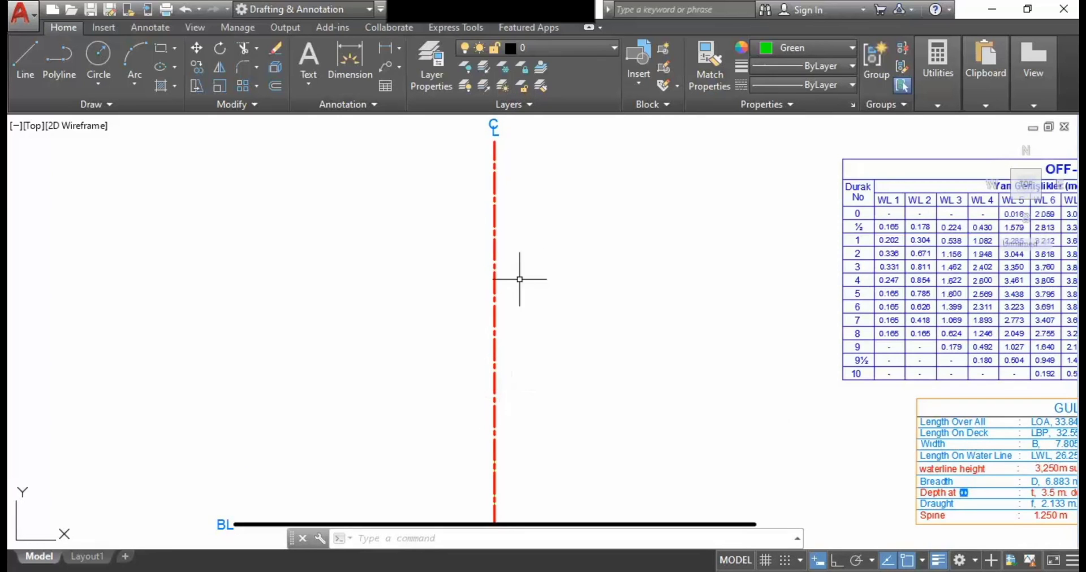
middle_drag(591, 472, 541, 379)
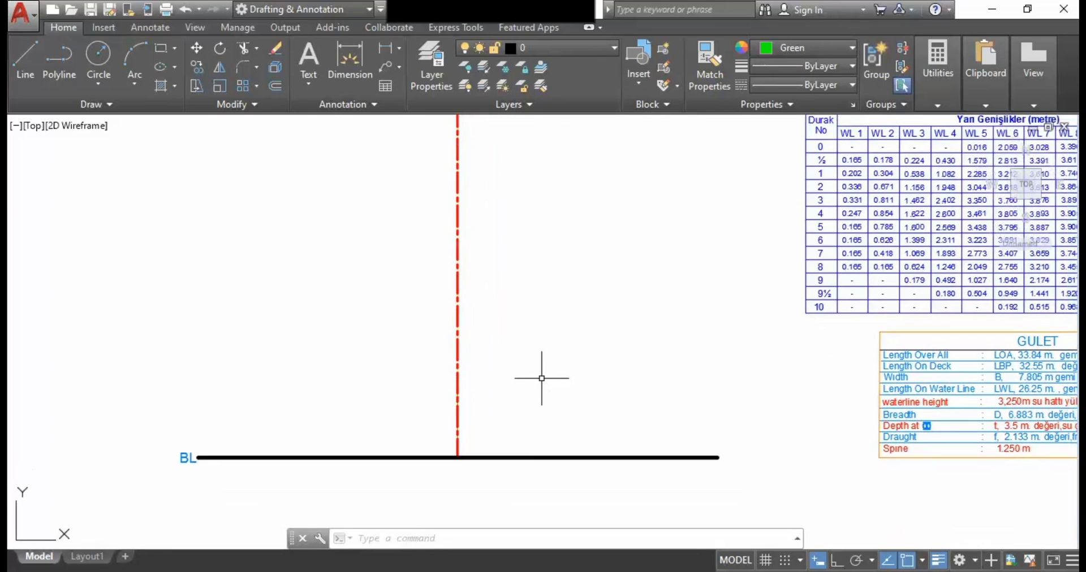
scroll(647, 376, down, 1)
scroll(677, 419, up, 1)
mouse_move(679, 417)
middle_down()
mouse_move(524, 354)
mouse_move(538, 379)
middle_up()
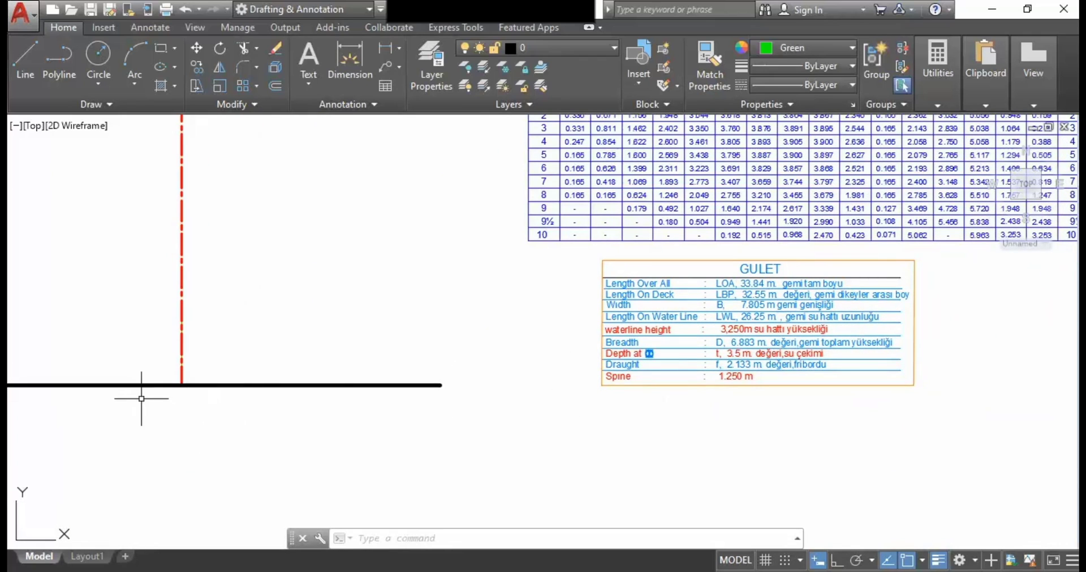
middle_drag(142, 399, 249, 395)
middle_drag(403, 393, 419, 446)
middle_drag(415, 274, 410, 390)
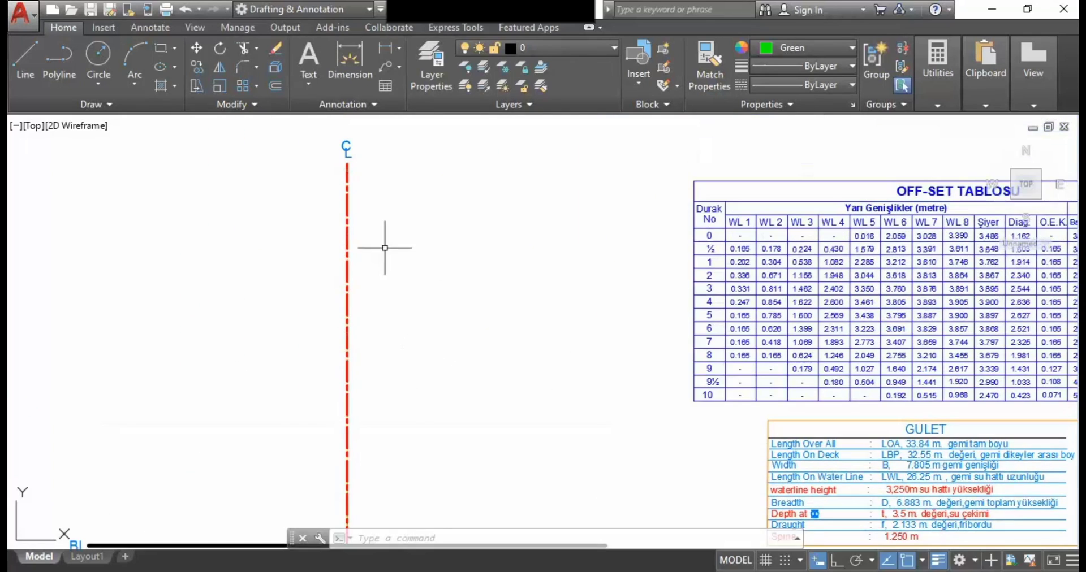
Step: Read the waterline height, depth and spine rows of the GULET specification table and compare them with the base line
middle_drag(601, 432, 385, 228)
scroll(718, 311, up, 2)
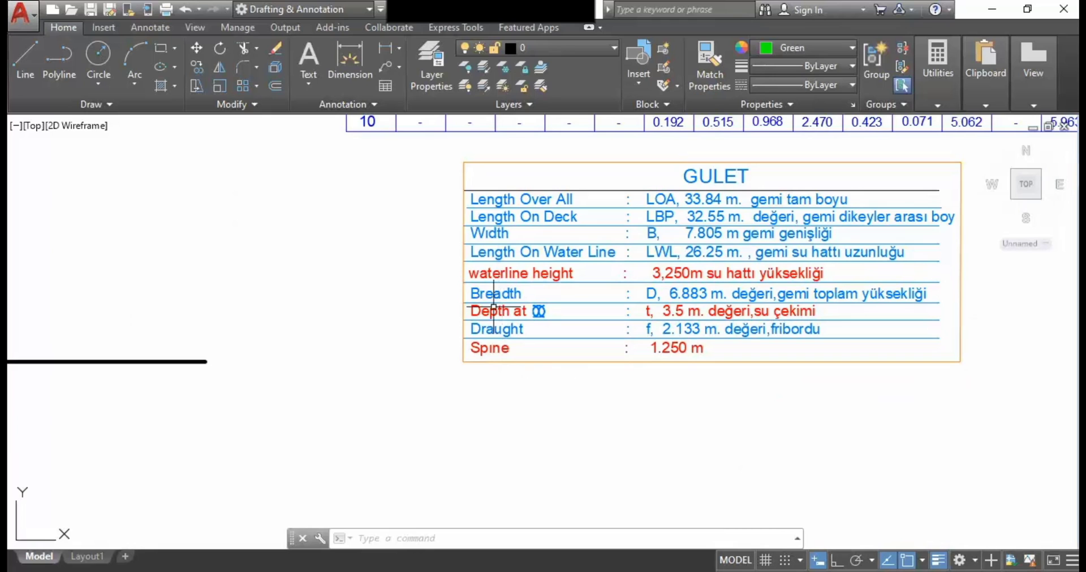
mouse_move(294, 362)
middle_down()
mouse_move(417, 417)
mouse_move(463, 424)
middle_up()
scroll(204, 347, down, 2)
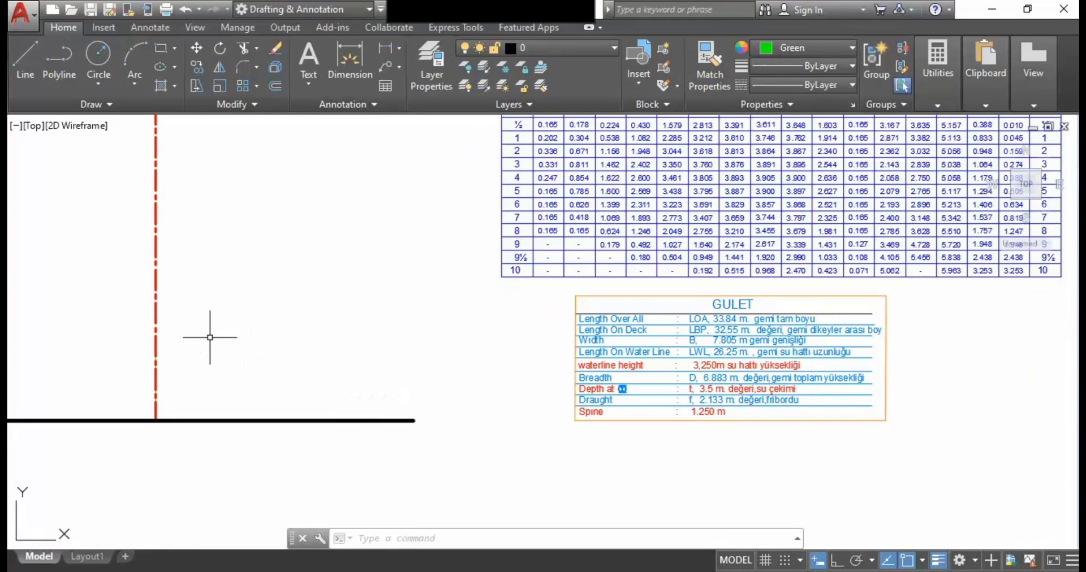
scroll(322, 356, down, 2)
scroll(552, 458, down, 1)
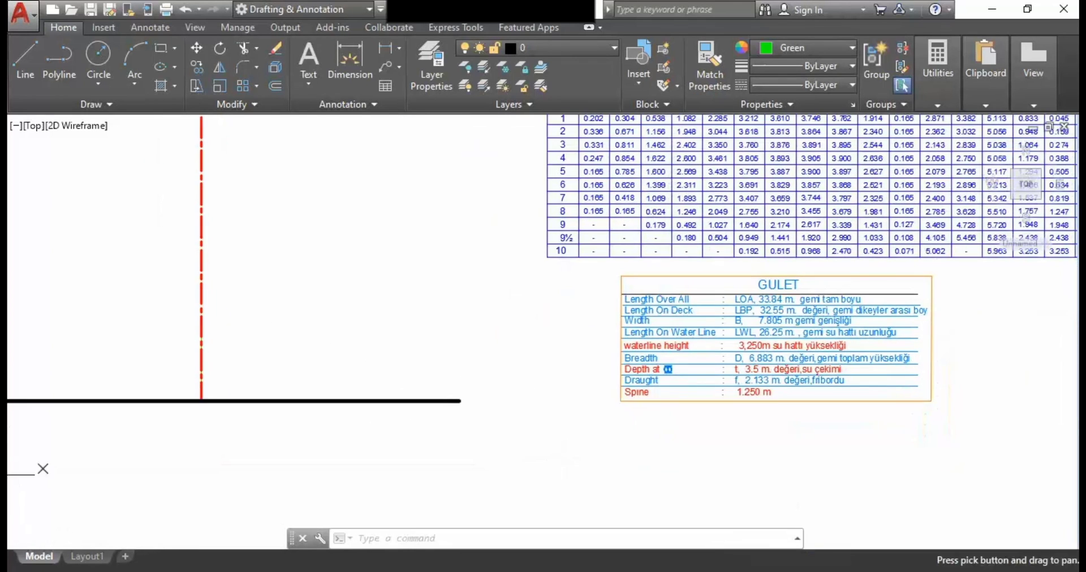
scroll(762, 392, up, 3)
scroll(774, 379, up, 2)
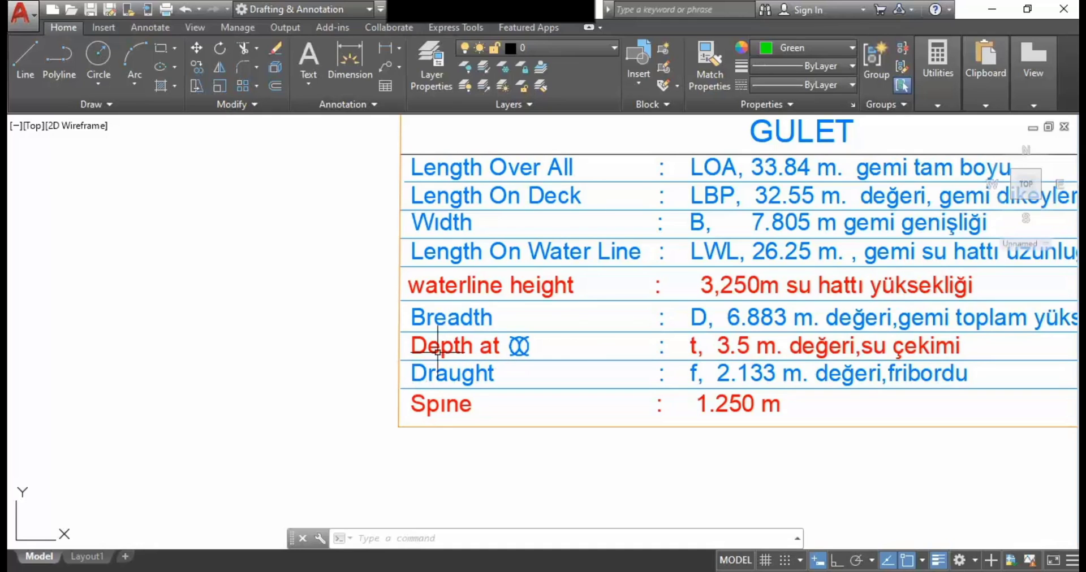
mouse_move(744, 350)
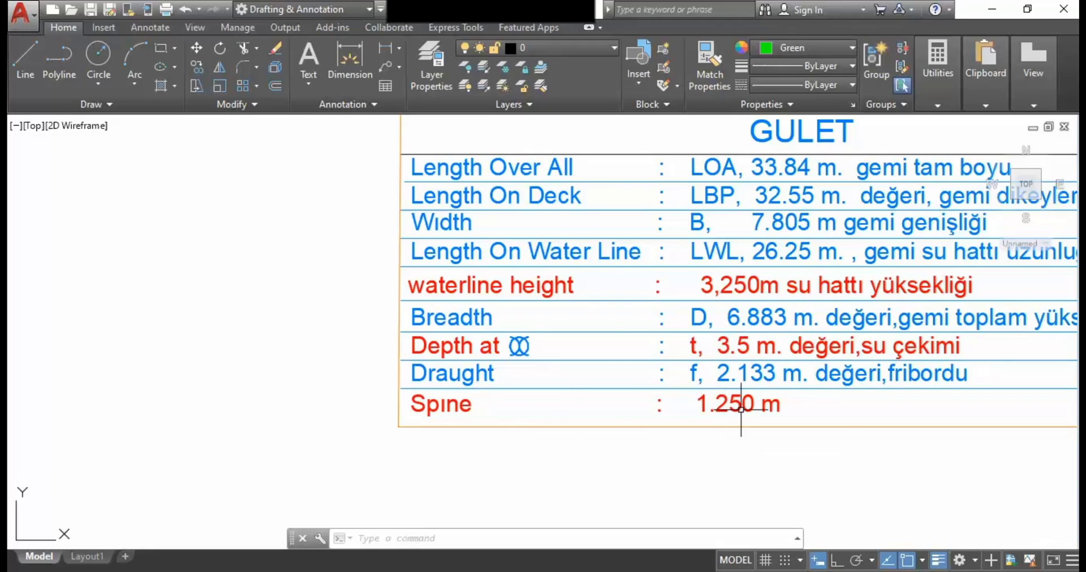
mouse_move(741, 410)
scroll(661, 302, down, 3)
middle_drag(262, 340, 497, 315)
scroll(413, 298, up, 1)
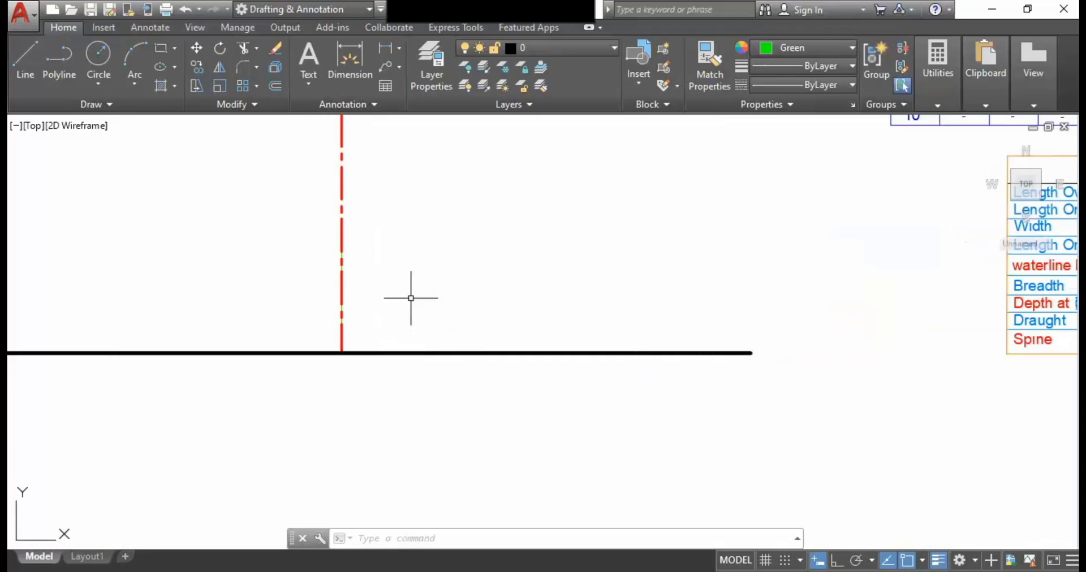
Step: Measure the base line's overall length with a temporary linear dimension placed below it, and erase that dimension
scroll(380, 246, down, 1)
click(382, 50)
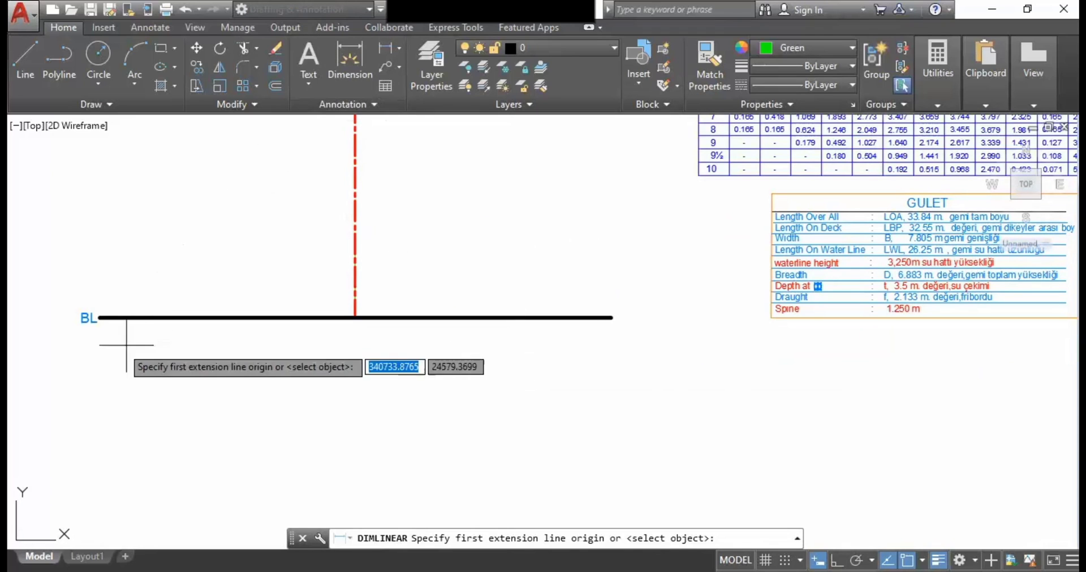
click(99, 318)
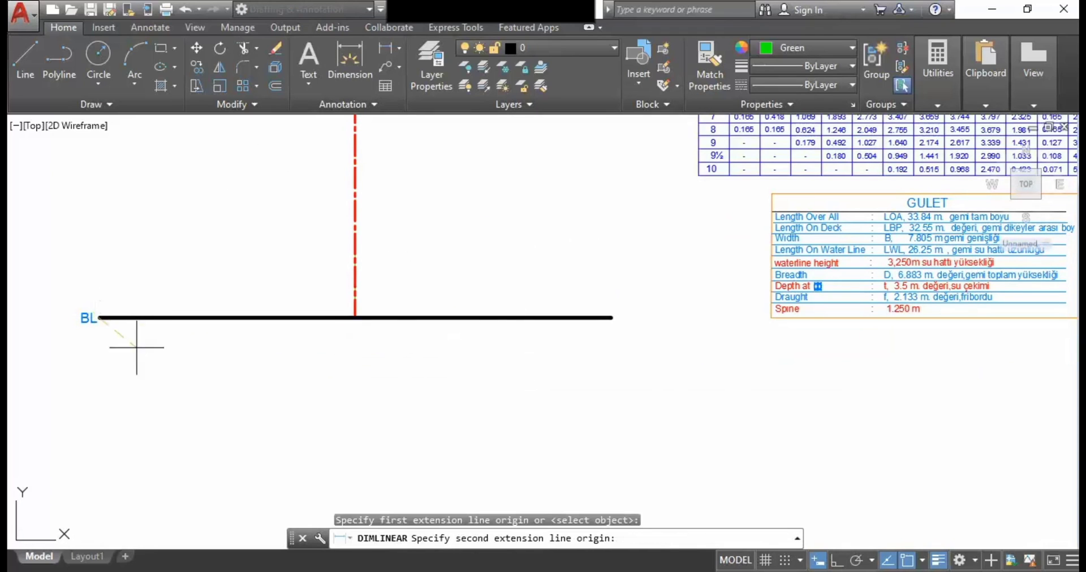
click(610, 317)
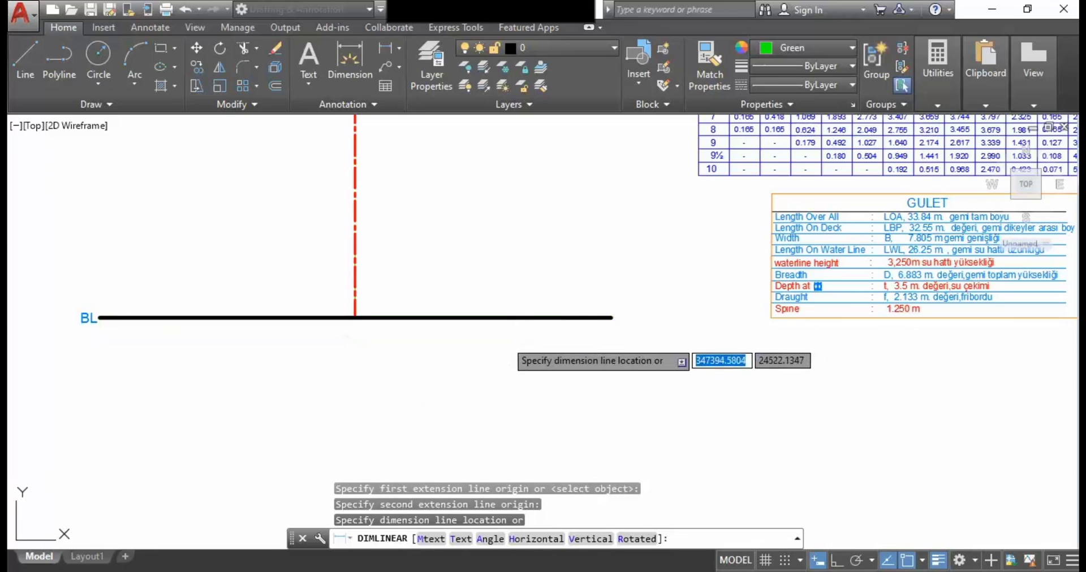
click(376, 336)
scroll(376, 336, up, 5)
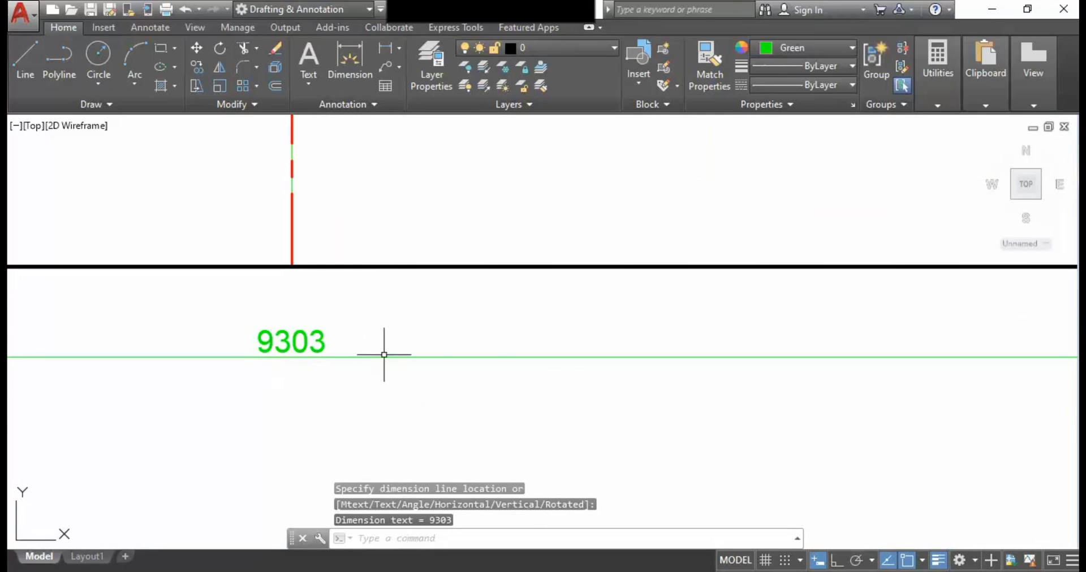
middle_drag(312, 340, 375, 359)
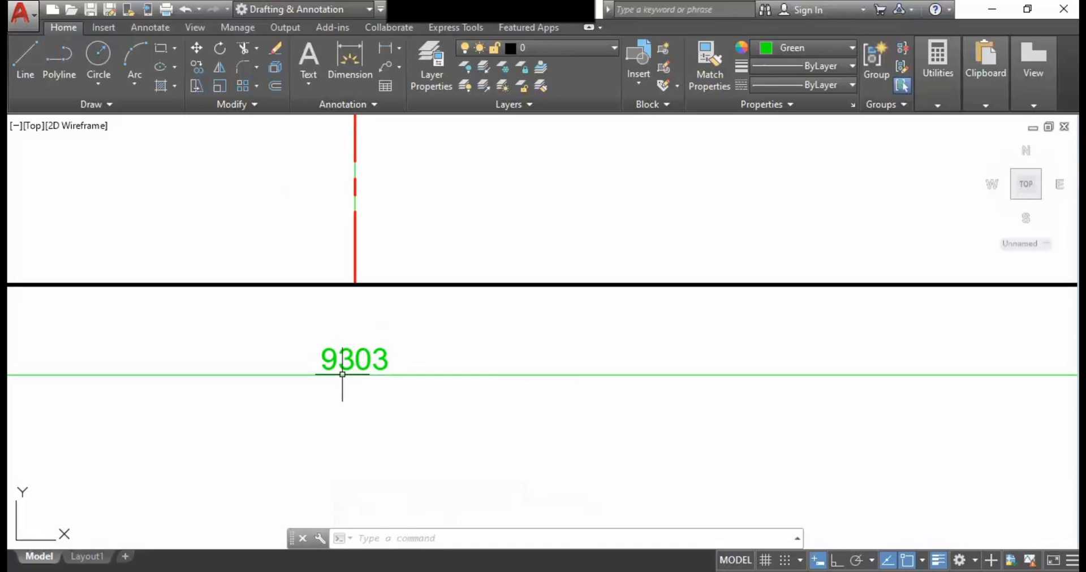
scroll(321, 359, up, 2)
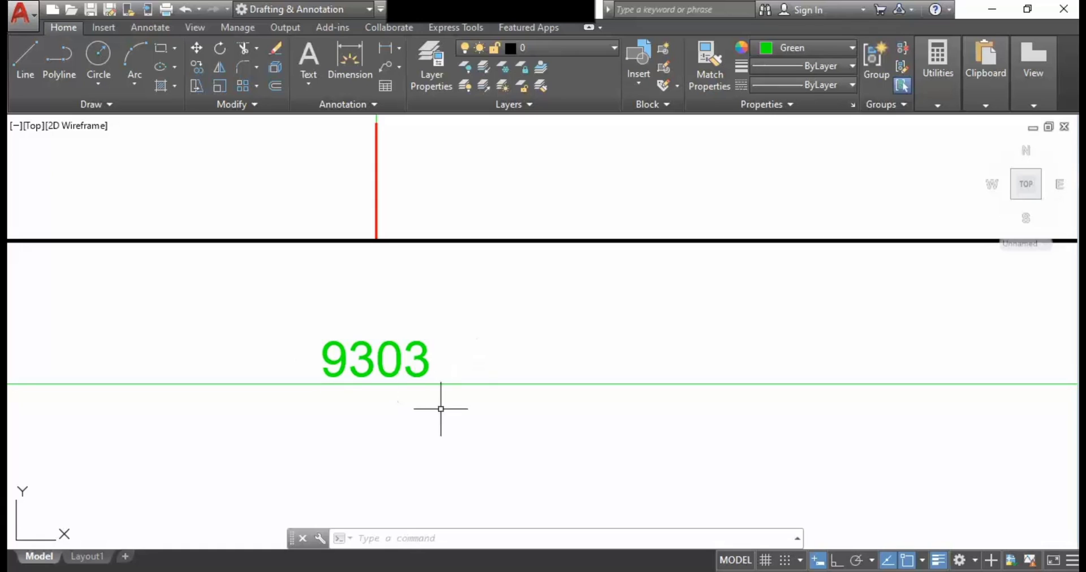
click(406, 381)
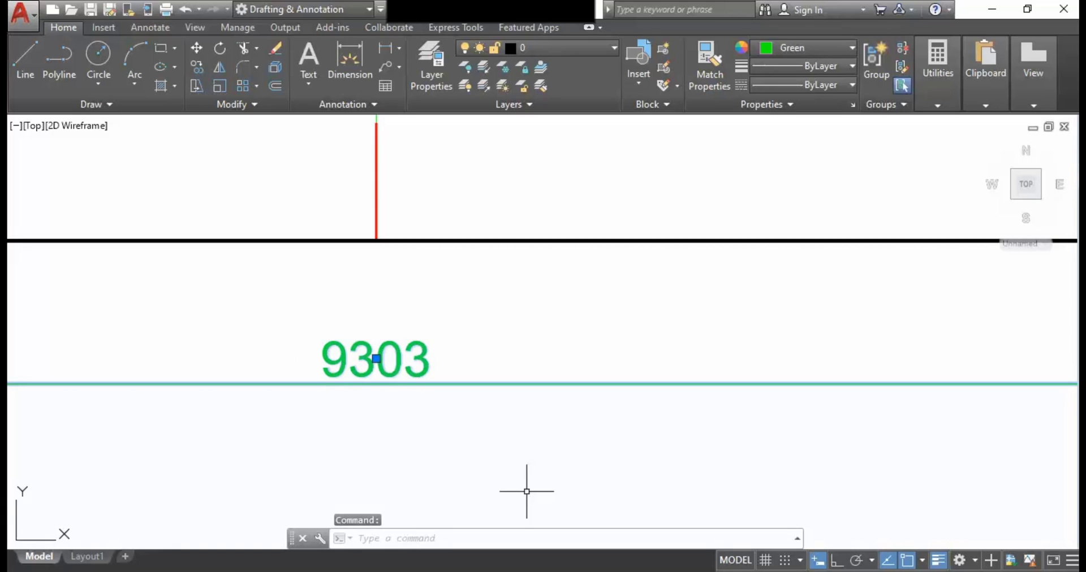
key(Delete)
Step: Examine the centreline and look up the vessel's total height in the Breadth row of the GULET specification table
scroll(562, 417, down, 5)
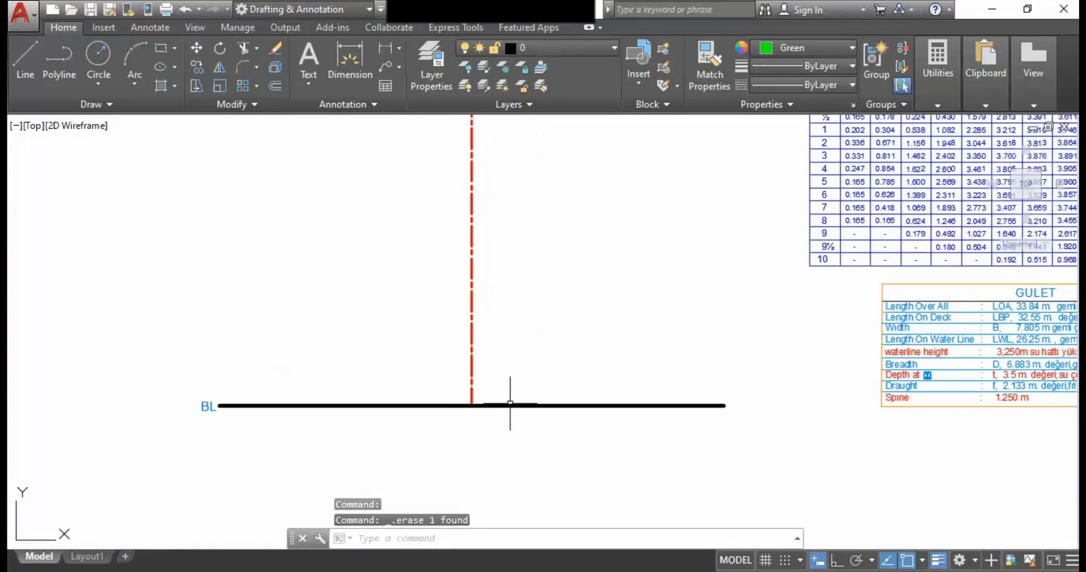
middle_drag(510, 369, 488, 407)
middle_drag(460, 303, 461, 342)
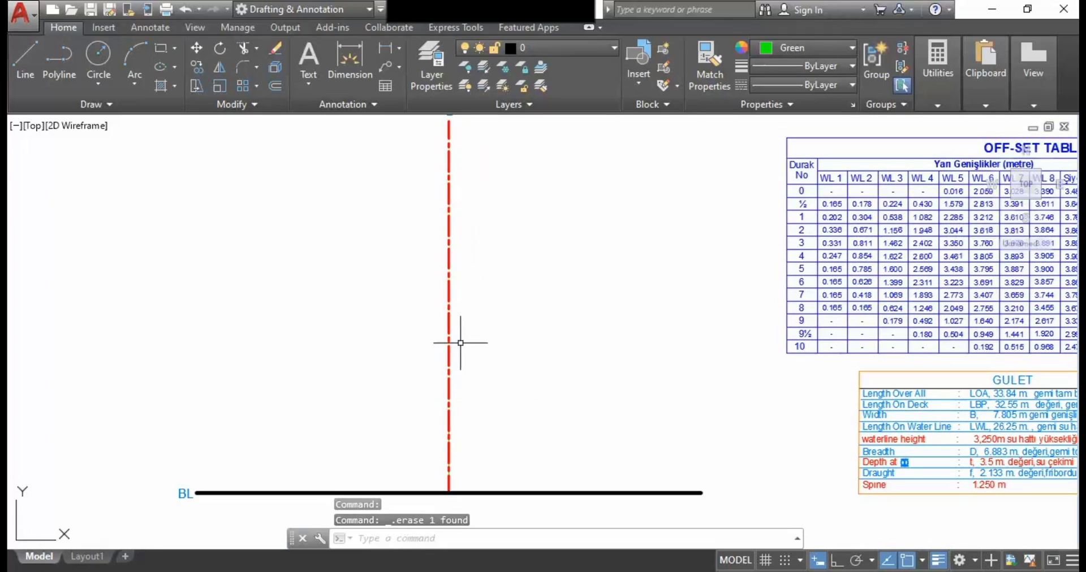
mouse_move(552, 343)
middle_down()
mouse_move(552, 368)
mouse_move(407, 348)
middle_up()
middle_drag(501, 364, 502, 325)
scroll(733, 396, up, 2)
scroll(901, 436, up, 2)
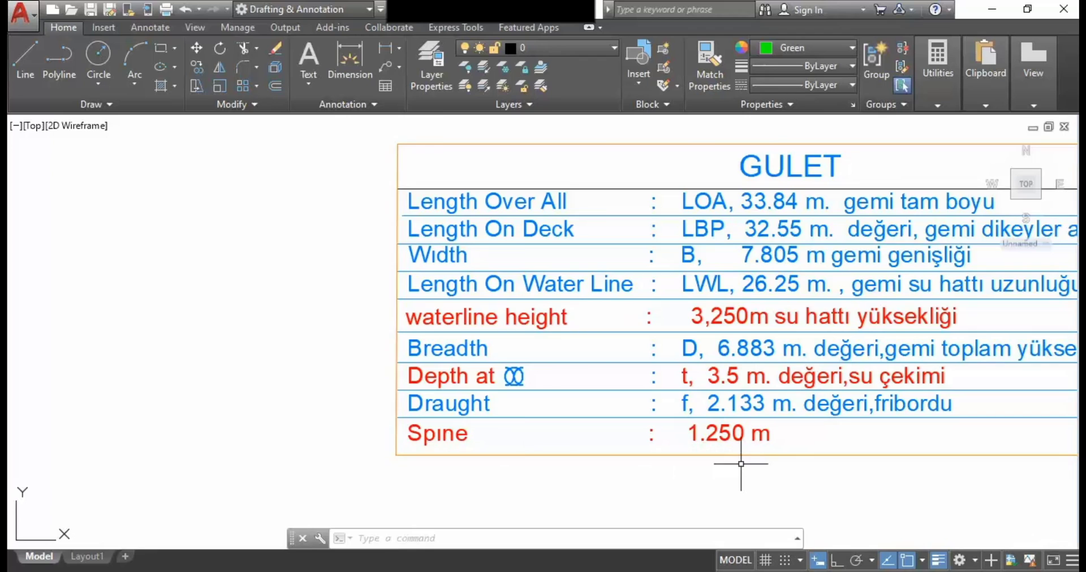
scroll(740, 464, down, 2)
middle_drag(419, 396, 465, 427)
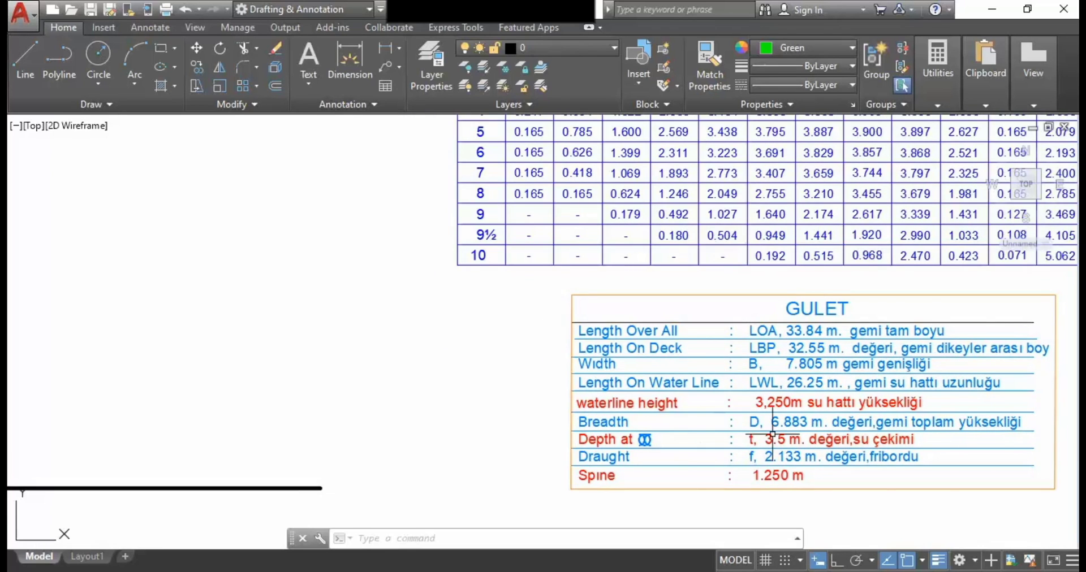
scroll(773, 435, up, 2)
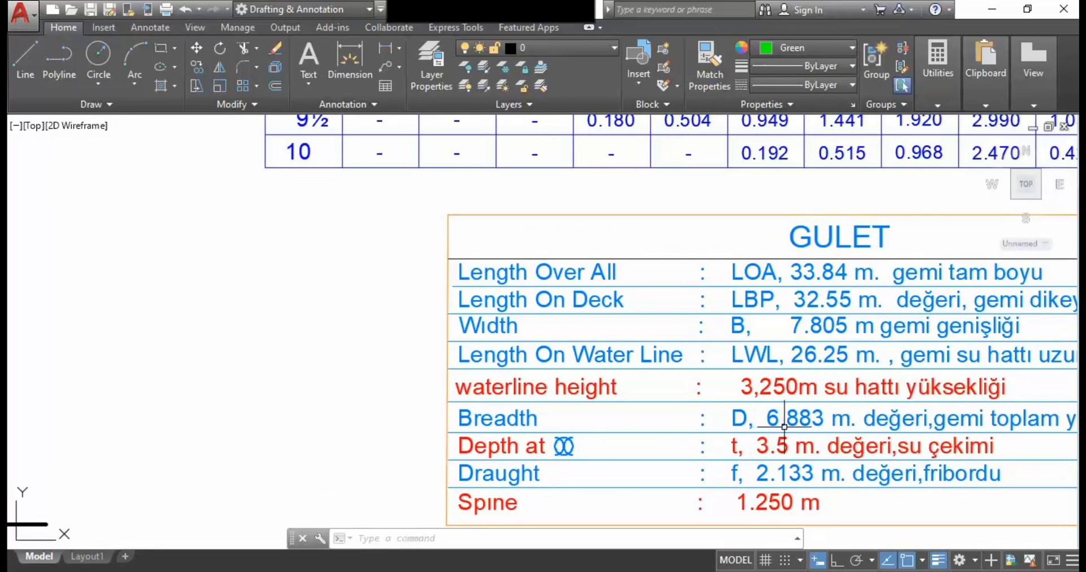
scroll(774, 427, down, 2)
middle_drag(382, 401, 593, 371)
scroll(497, 371, down, 2)
mouse_move(346, 319)
middle_down()
mouse_move(347, 352)
mouse_move(310, 352)
mouse_move(307, 373)
middle_up()
Step: Measure the centreline's height above the base line with a temporary vertical linear dimension, and erase that dimension
click(386, 47)
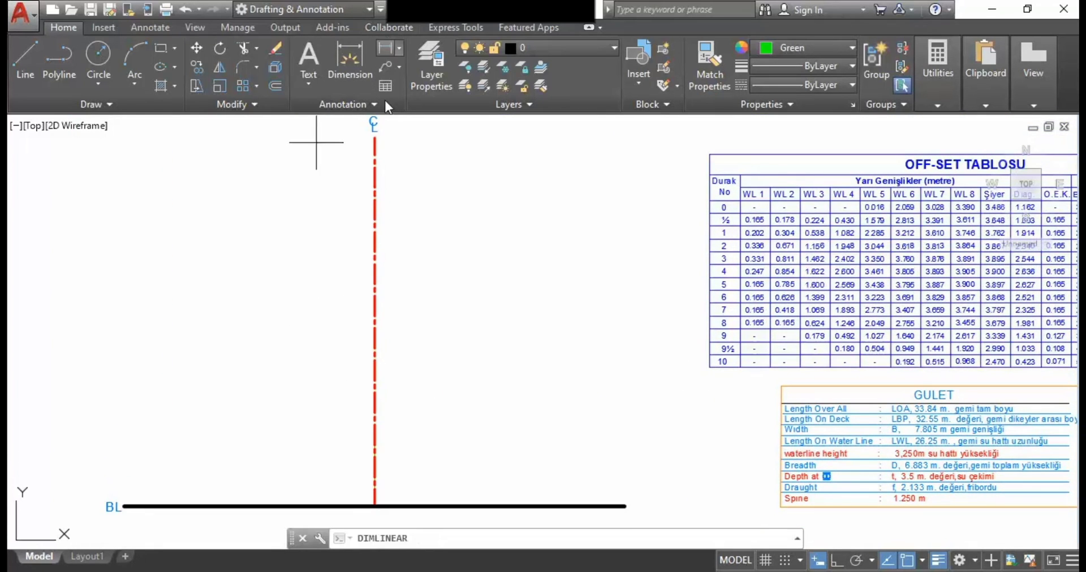
click(374, 506)
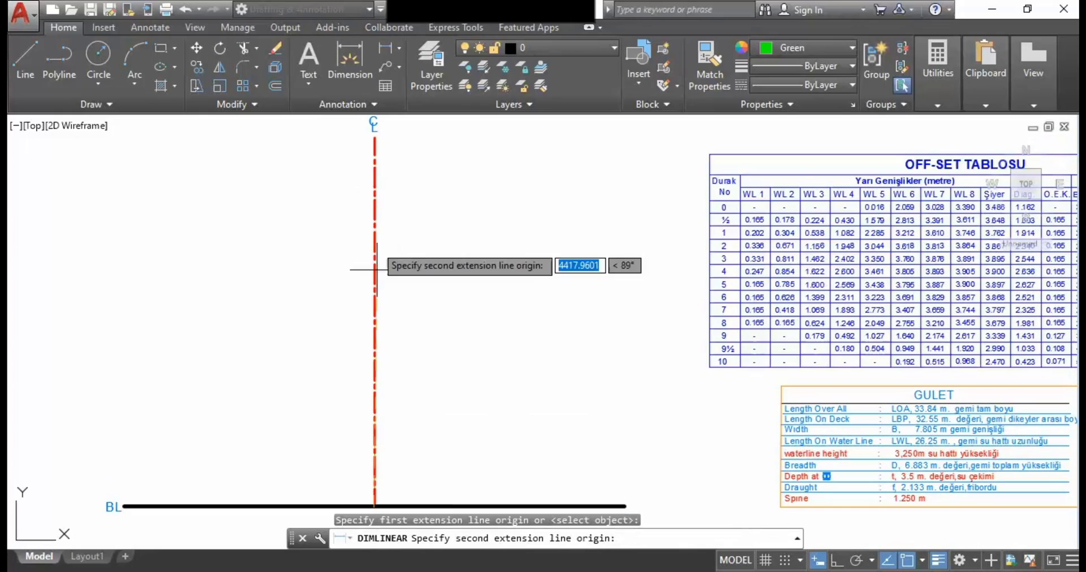
click(374, 138)
click(566, 167)
scroll(568, 328, up, 8)
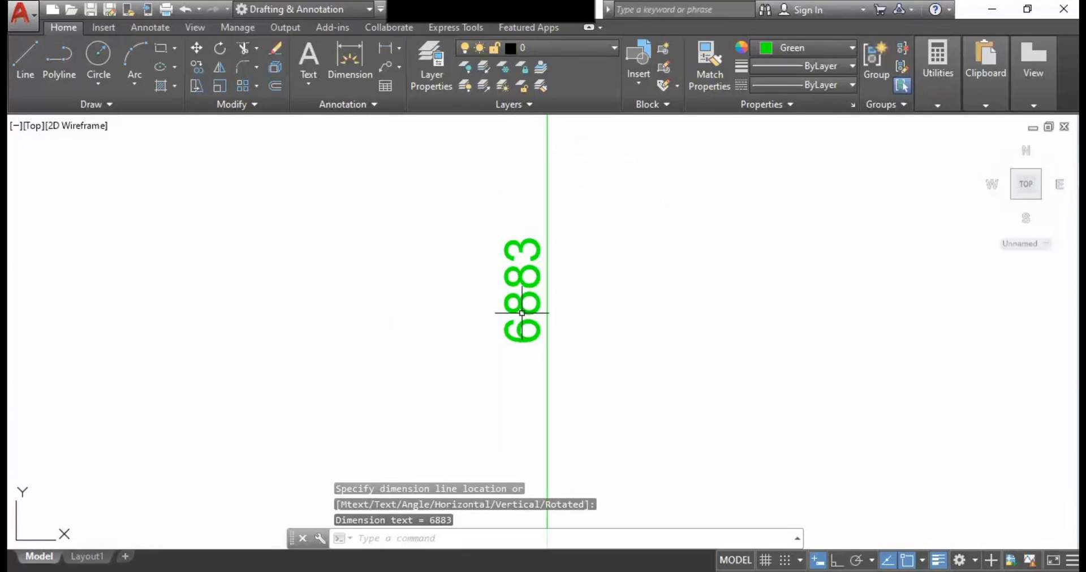
scroll(539, 322, down, 6)
scroll(537, 307, down, 2)
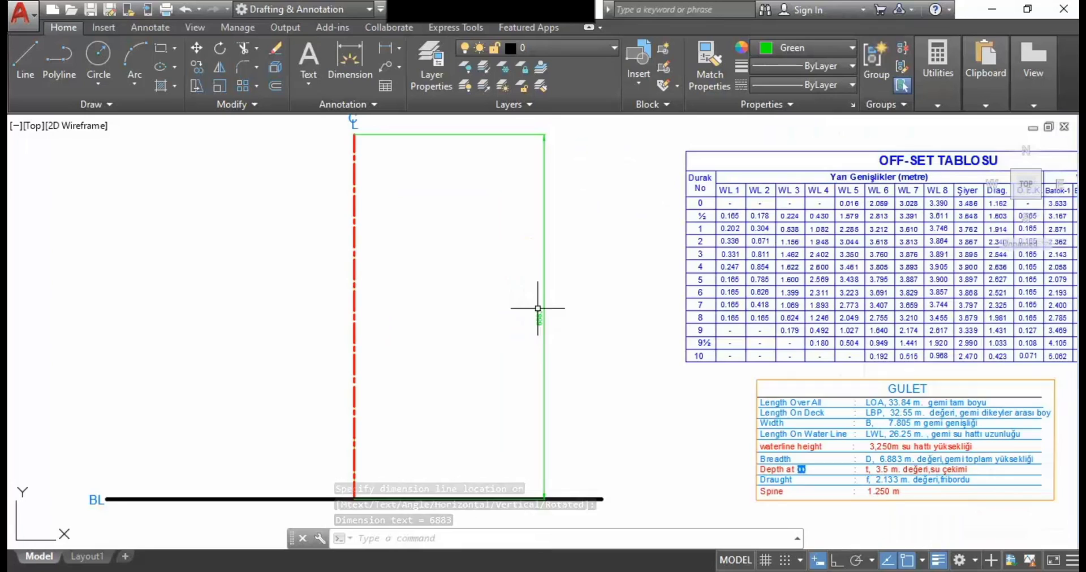
click(544, 277)
key(Delete)
Step: Examine the half-breadth columns WL 1 to WL 8 for each station in the OFF-SET TABLOSU table
mouse_move(559, 290)
middle_down()
mouse_move(572, 264)
mouse_move(396, 271)
mouse_move(464, 294)
middle_up()
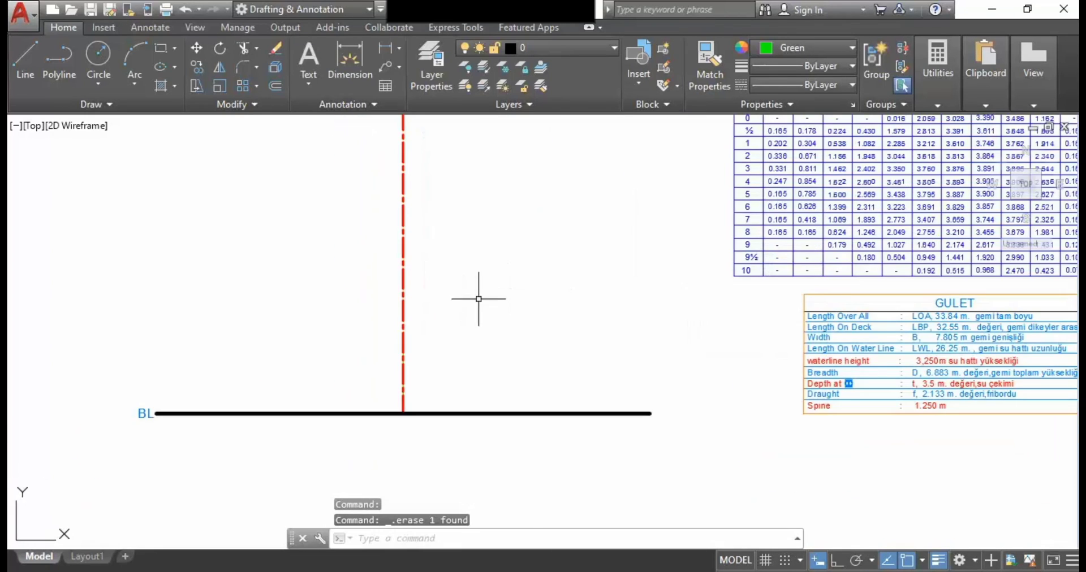
middle_drag(477, 362, 423, 375)
mouse_move(580, 425)
middle_down()
mouse_move(519, 405)
mouse_move(362, 434)
mouse_move(366, 409)
middle_up()
scroll(367, 410, up, 1)
scroll(227, 430, up, 2)
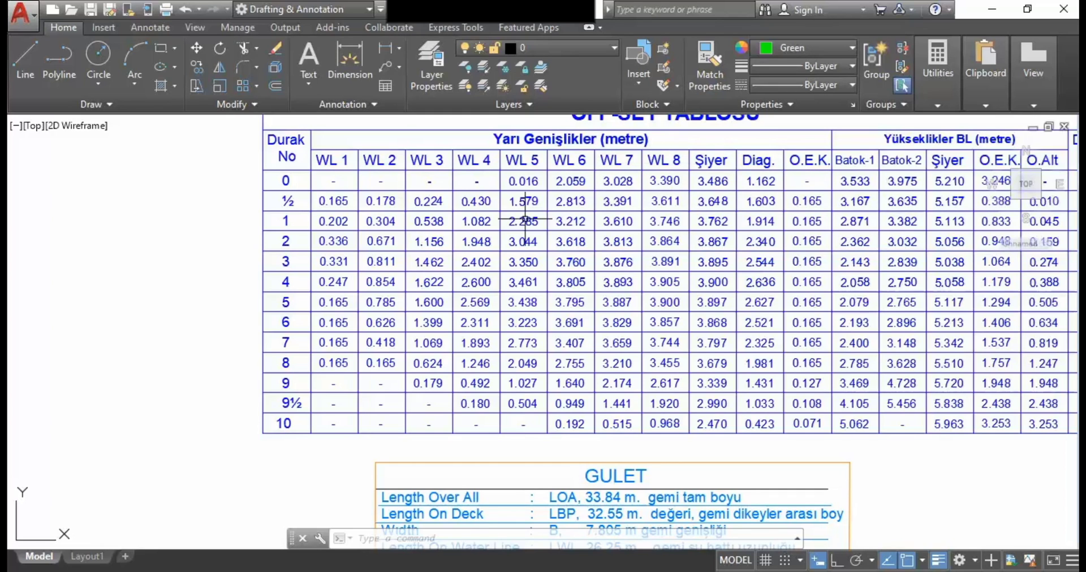
middle_drag(314, 187, 480, 212)
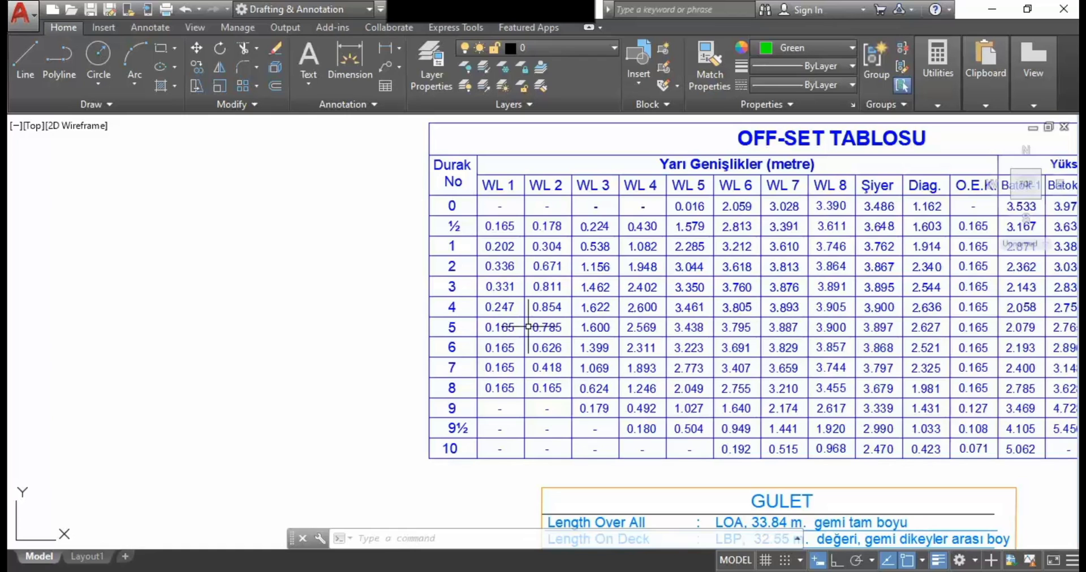
scroll(527, 327, down, 3)
scroll(230, 303, up, 2)
middle_drag(230, 303, 387, 332)
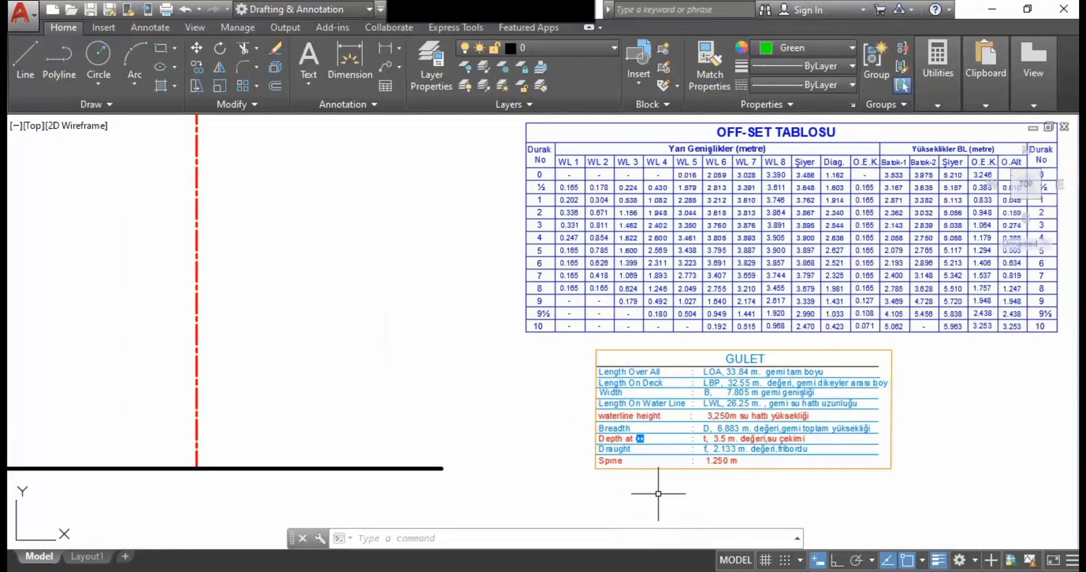
Step: Draw a construction line 1250 mm up the centreline from the base line, continuing horizontally with Ortho on to above the base line's end
scroll(656, 483, up, 4)
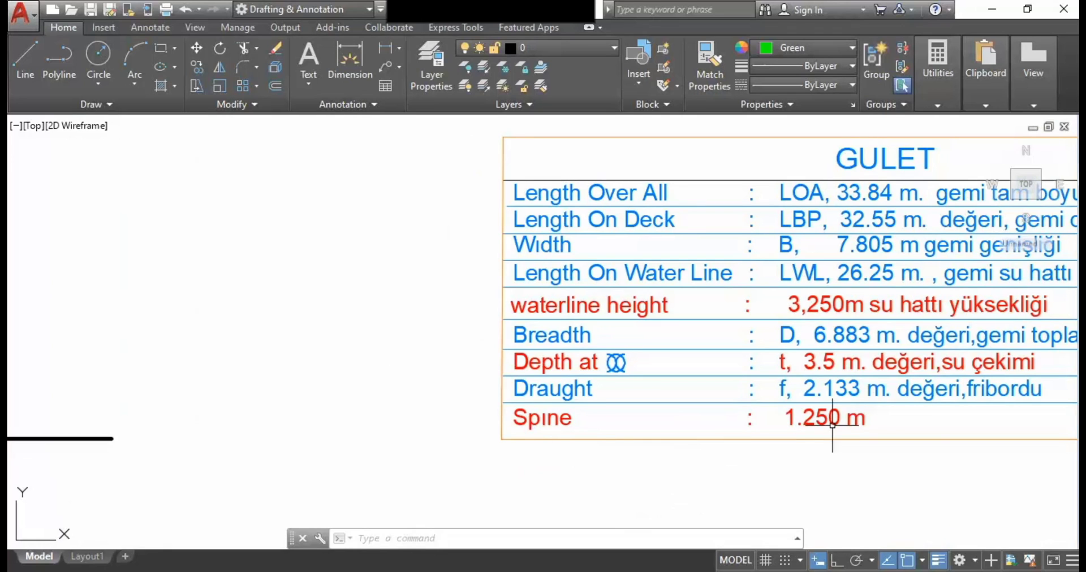
scroll(266, 407, down, 2)
middle_drag(266, 407, 669, 404)
middle_drag(678, 324, 498, 301)
middle_drag(294, 279, 428, 312)
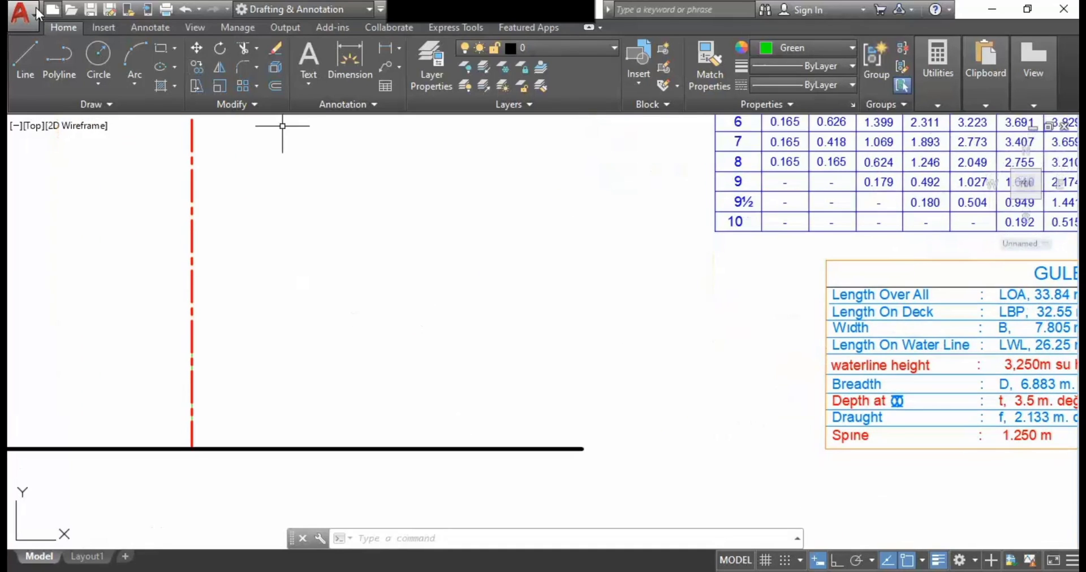
click(22, 56)
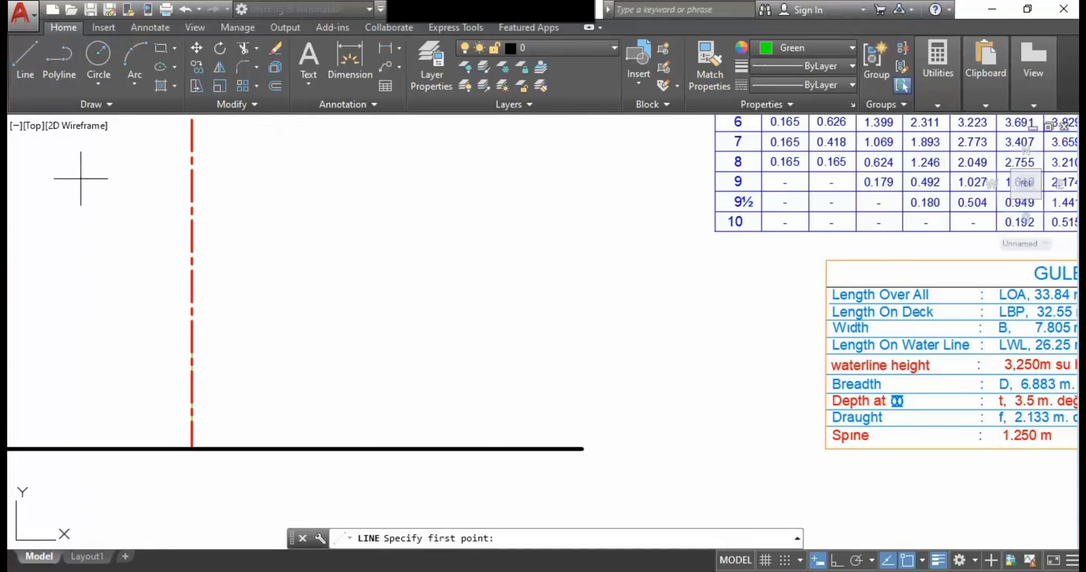
click(191, 449)
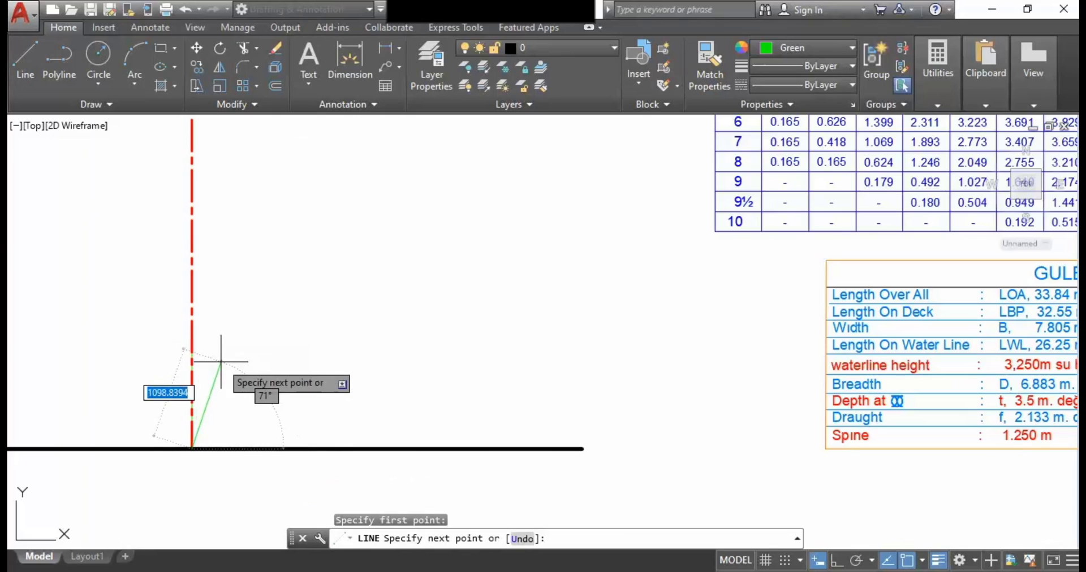
key(F8)
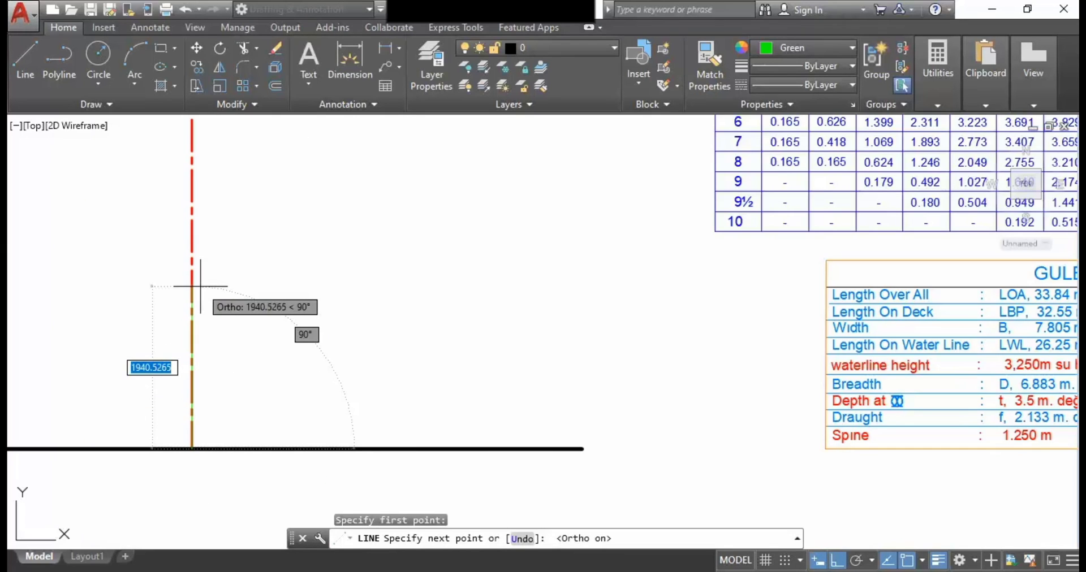
text(1250)
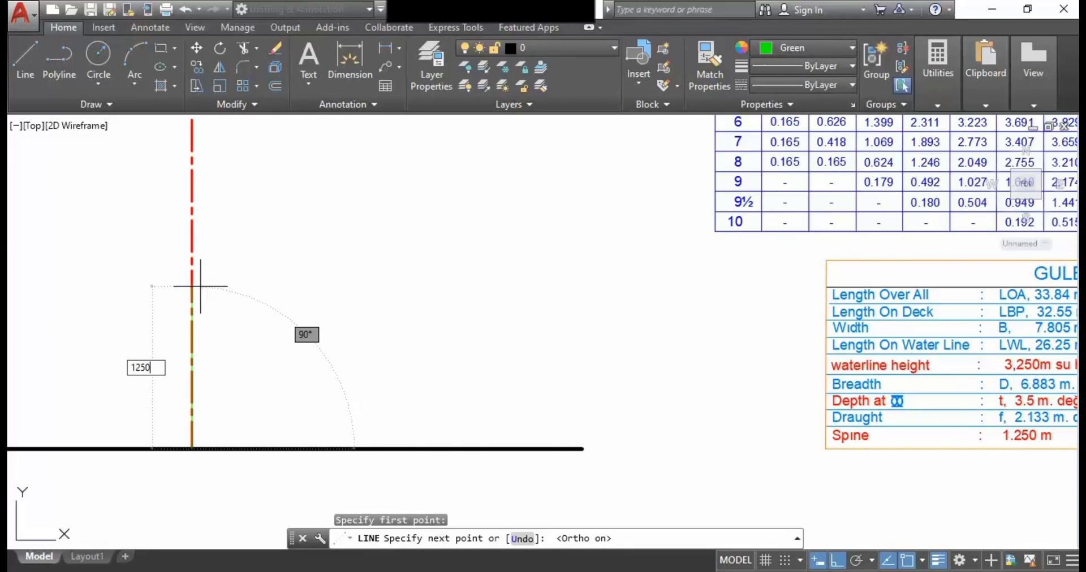
key(Return)
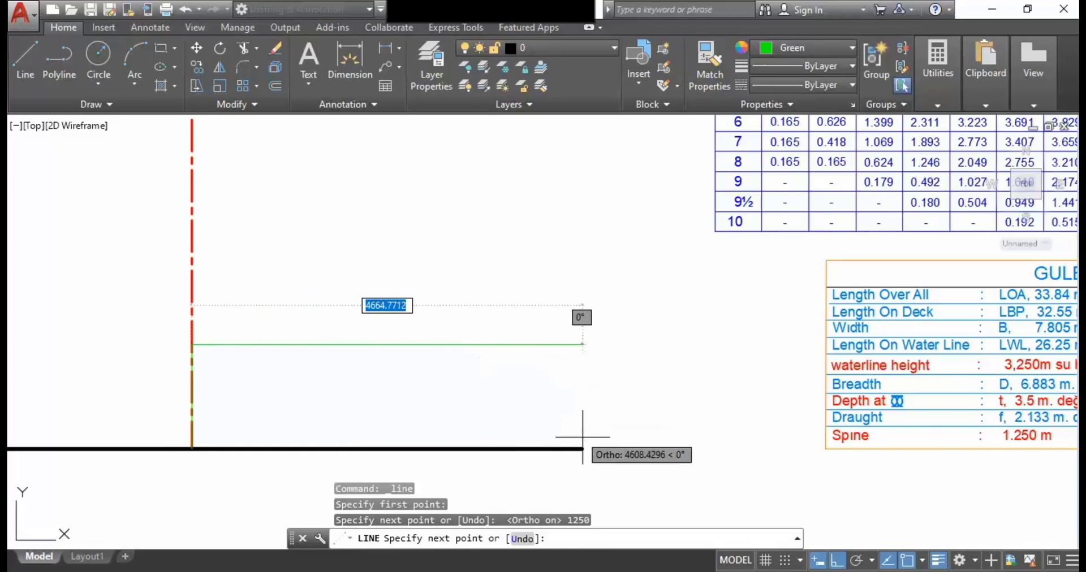
click(582, 344)
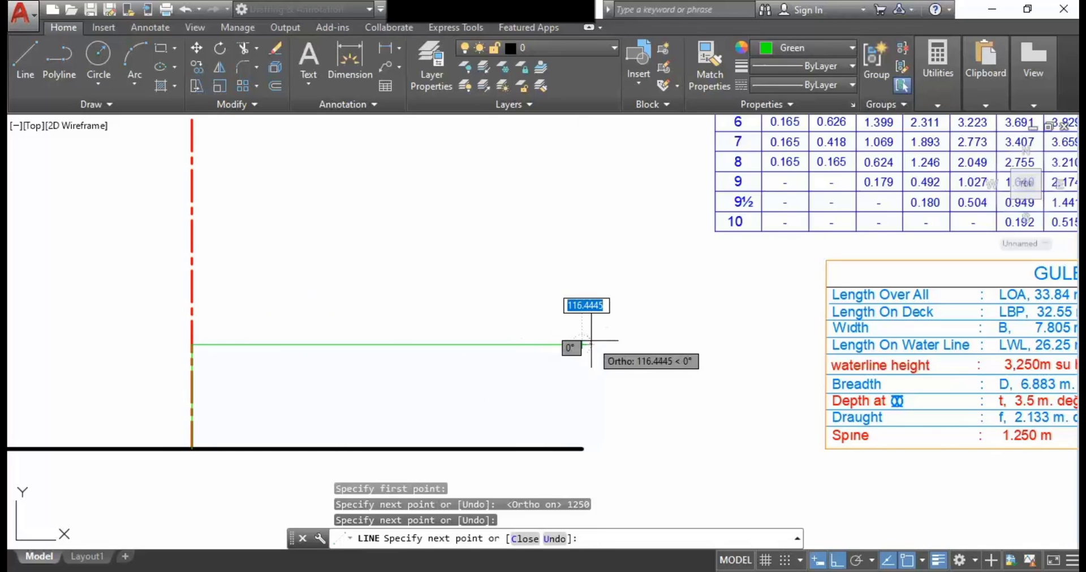
key(Escape)
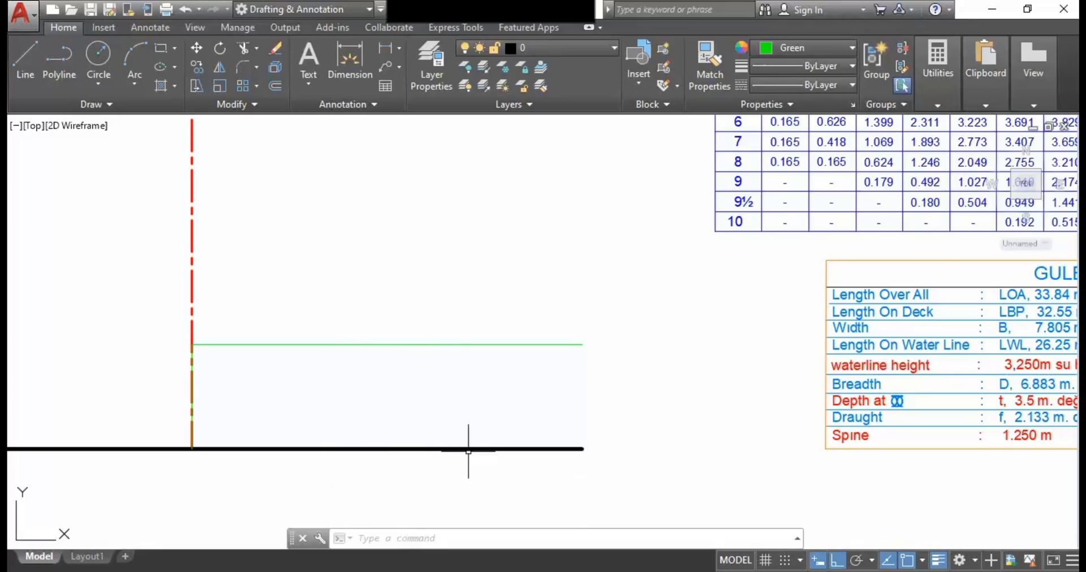
Step: Recolour the horizontal construction line above the base line to a muted blue
click(582, 344)
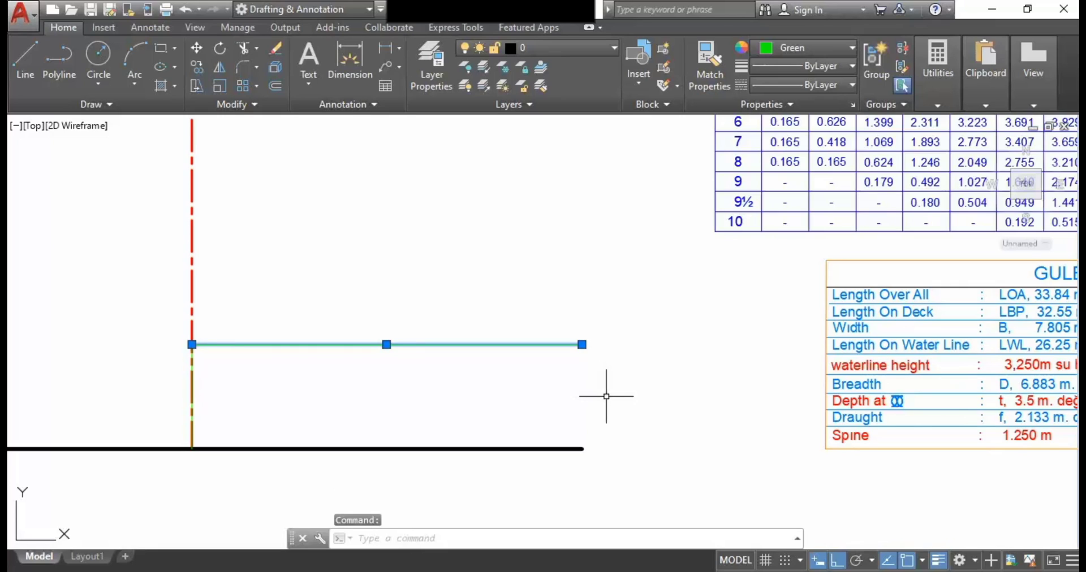
click(819, 49)
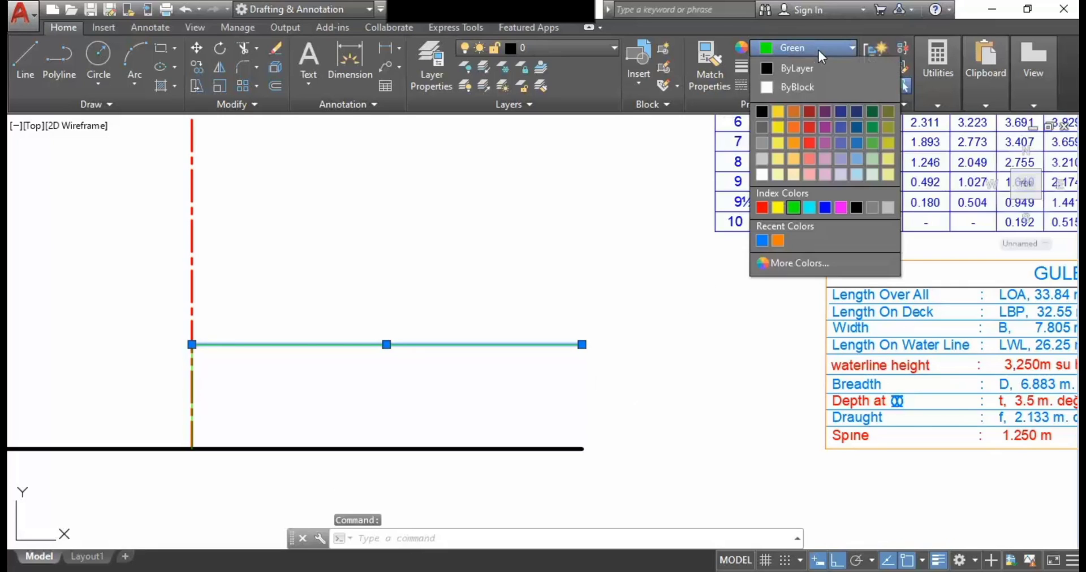
click(843, 140)
key(Escape)
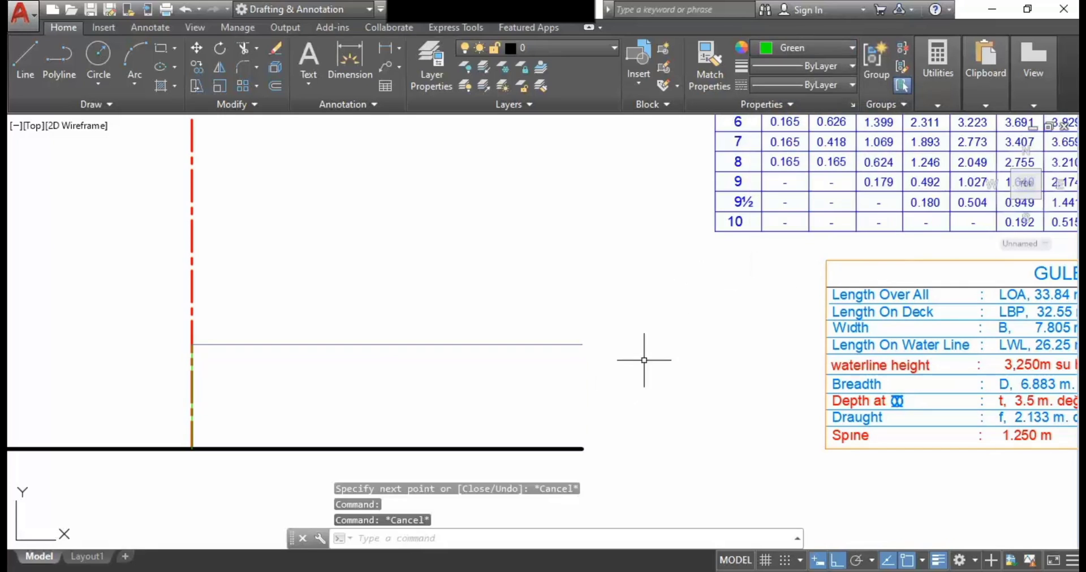
Step: Copy the base line straight up by its end point onto the end of the horizontal construction line
click(550, 447)
scroll(368, 359, down, 4)
scroll(328, 376, up, 6)
scroll(302, 396, down, 4)
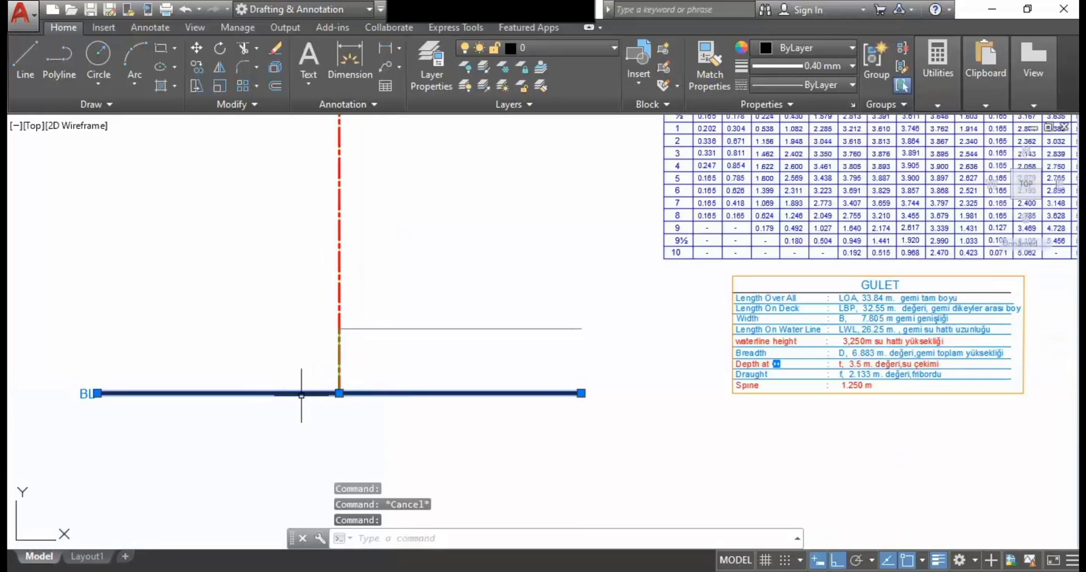
scroll(252, 396, up, 1)
right_click(604, 355)
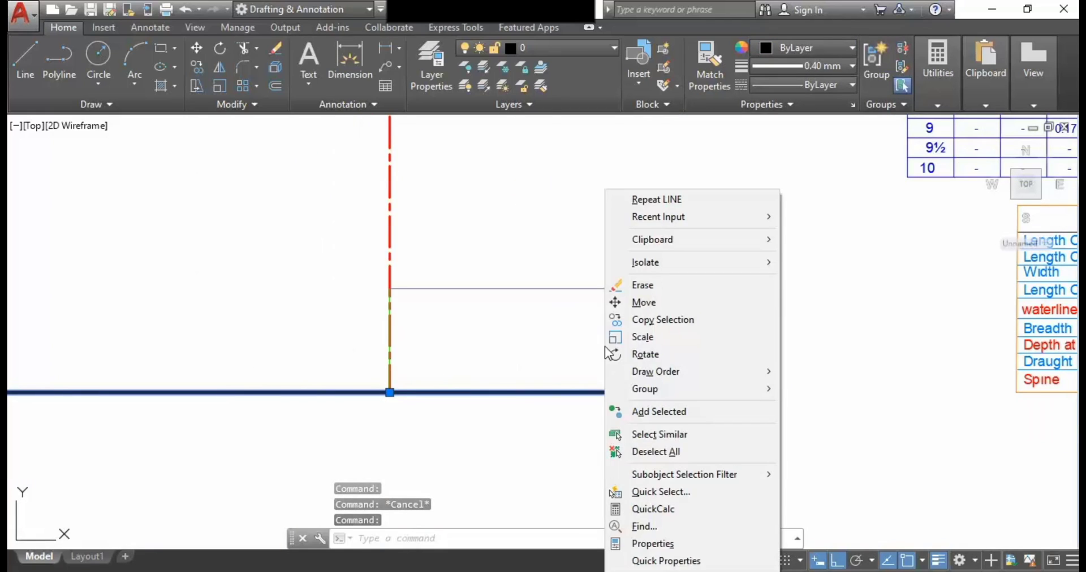
click(642, 321)
click(775, 392)
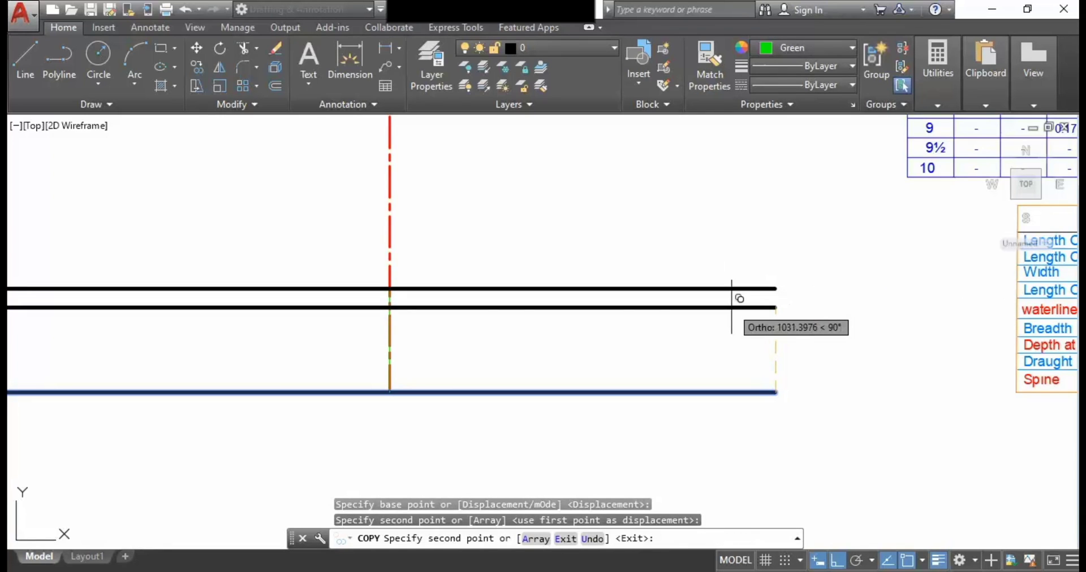
key(Escape)
Step: Give the copied line above the base line colour 150 and a 0.18 mm lineweight
click(741, 288)
click(801, 50)
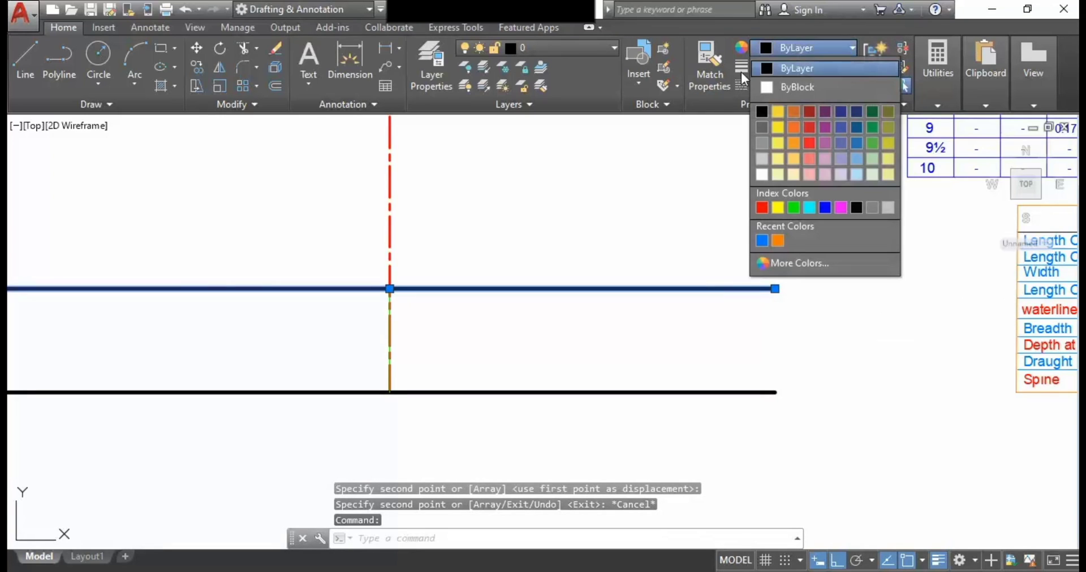
click(762, 241)
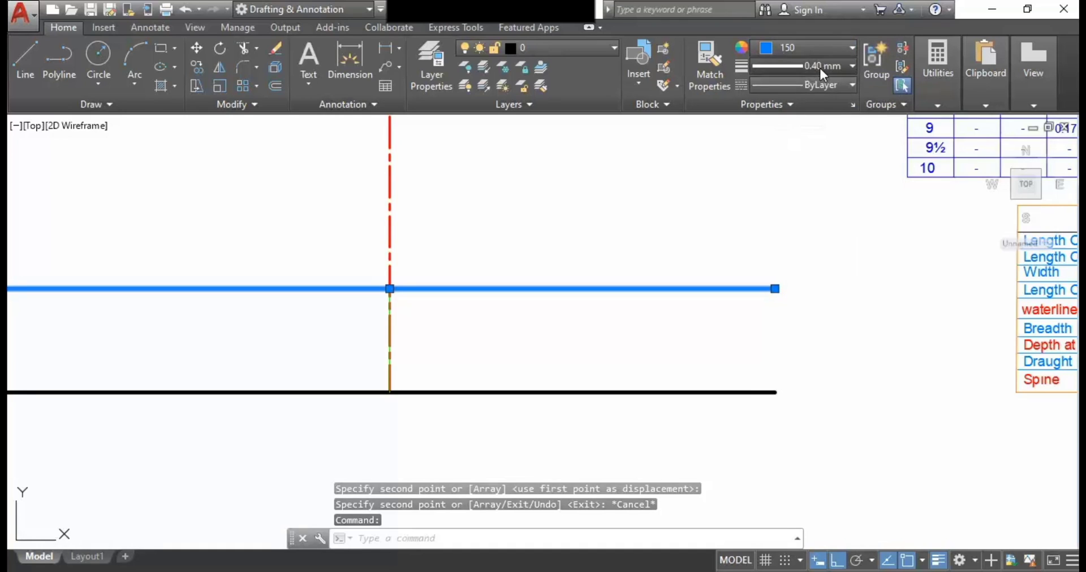
click(818, 65)
scroll(828, 150, up, 2)
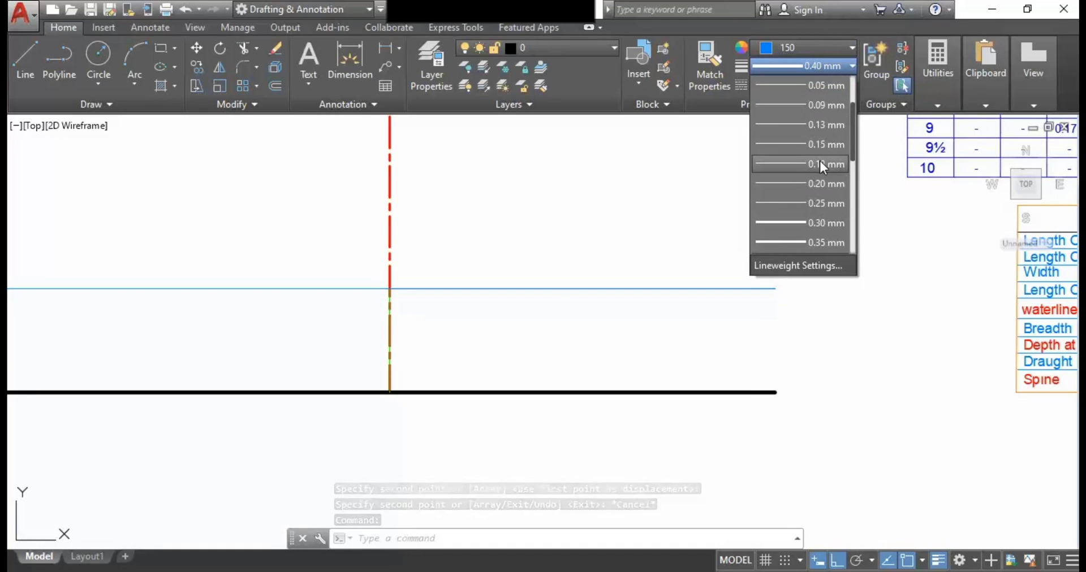
click(819, 160)
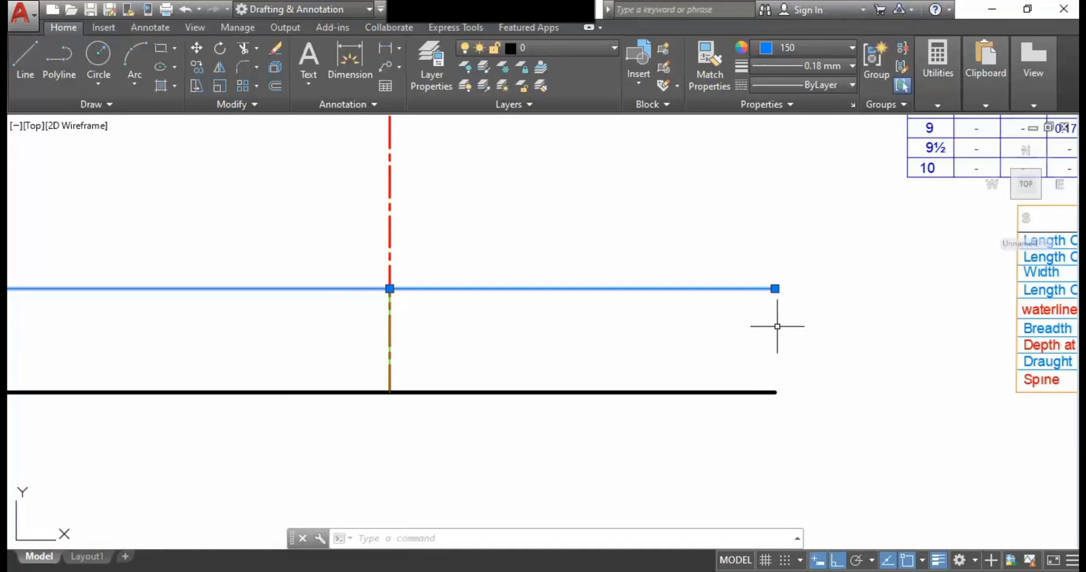
key(Escape)
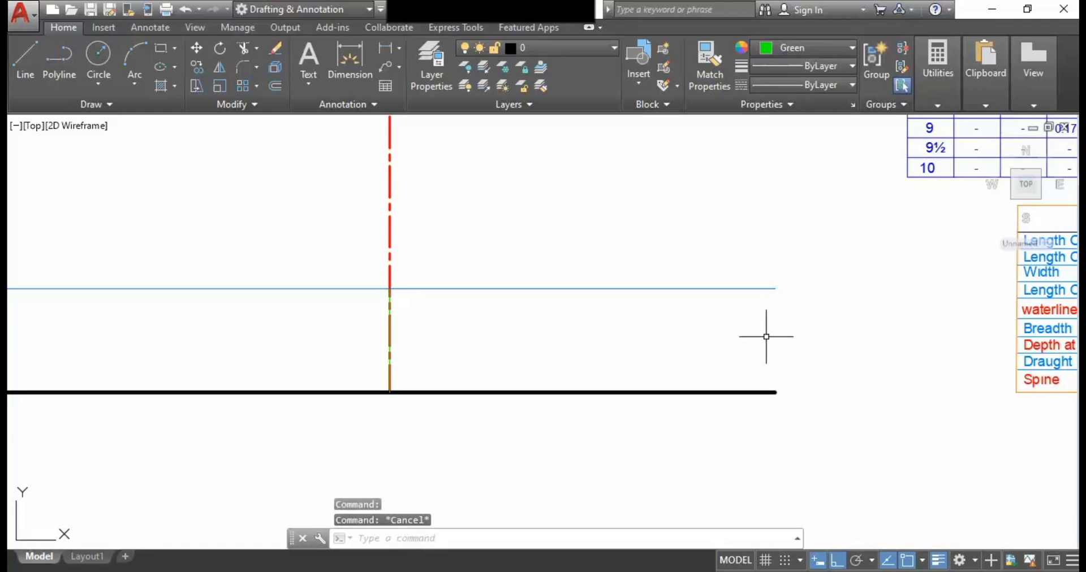
Step: Examine the half-breadth columns in the OFF-SET TABLOSU table against the new spine-height line and centreline
middle_drag(794, 314, 572, 315)
scroll(588, 308, down, 2)
middle_drag(635, 296, 475, 356)
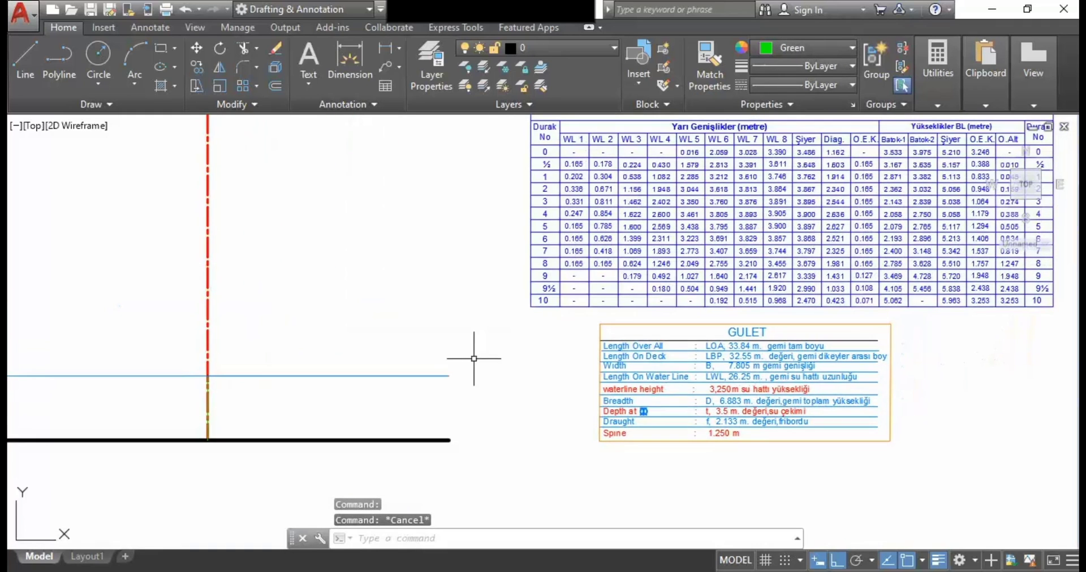
middle_drag(469, 286, 451, 332)
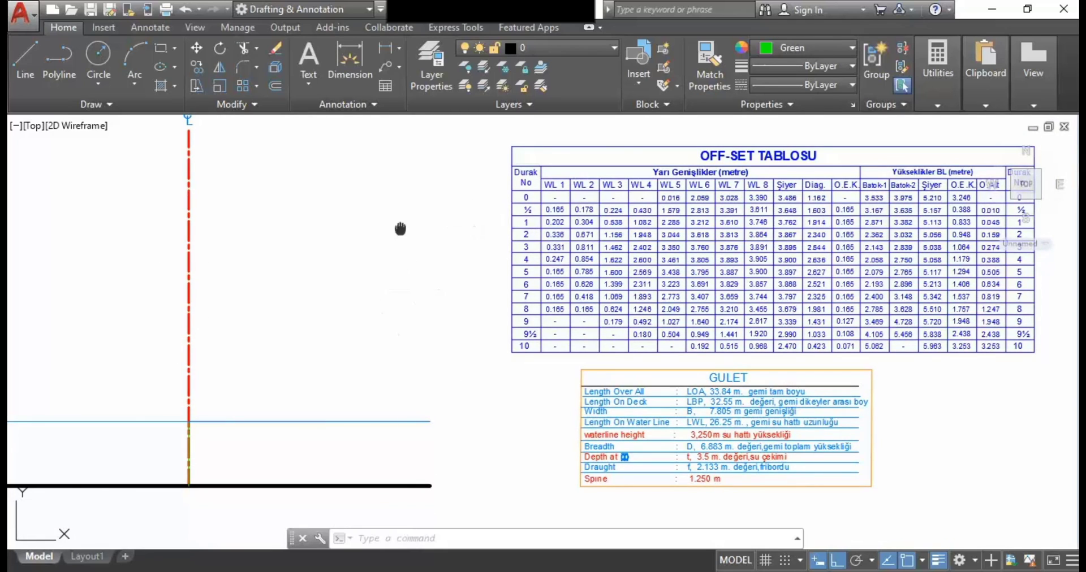
middle_drag(401, 228, 368, 236)
scroll(448, 188, up, 2)
mouse_move(447, 187)
middle_down()
mouse_move(213, 235)
mouse_move(80, 235)
middle_up()
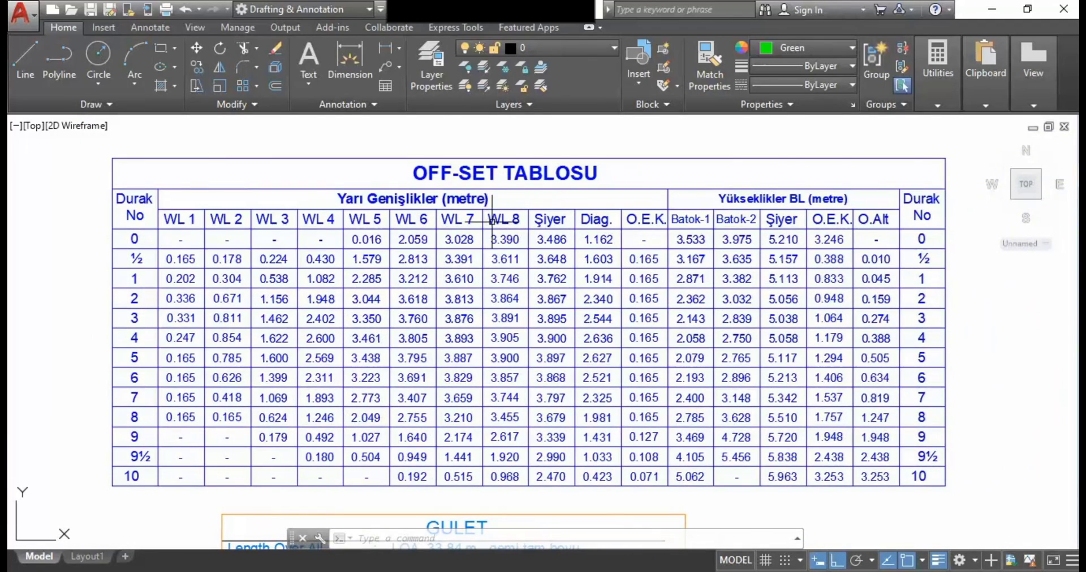
scroll(306, 257, down, 2)
scroll(87, 269, down, 1)
mouse_move(87, 268)
middle_down()
mouse_move(286, 268)
mouse_move(471, 243)
middle_up()
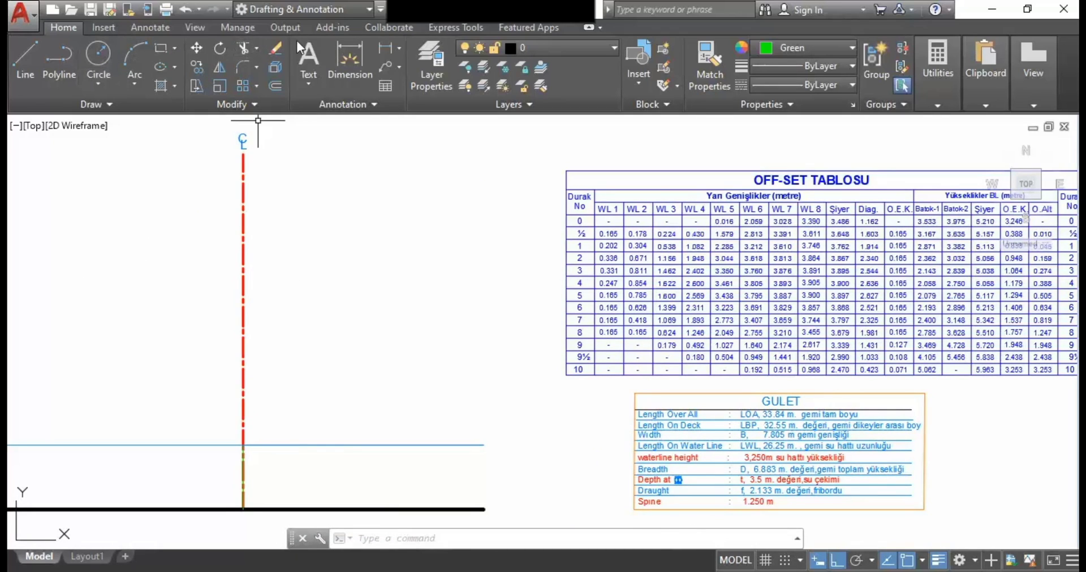
Step: Measure the height from the blue line to the centreline's top with a temporary linear dimension, check the GULET table, and erase the dimension
click(389, 48)
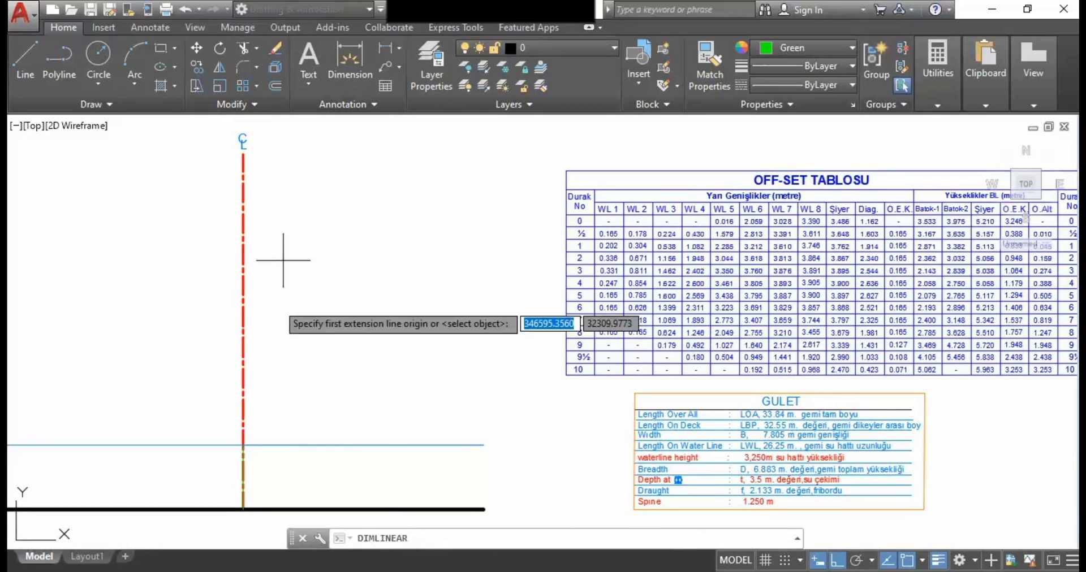
click(243, 445)
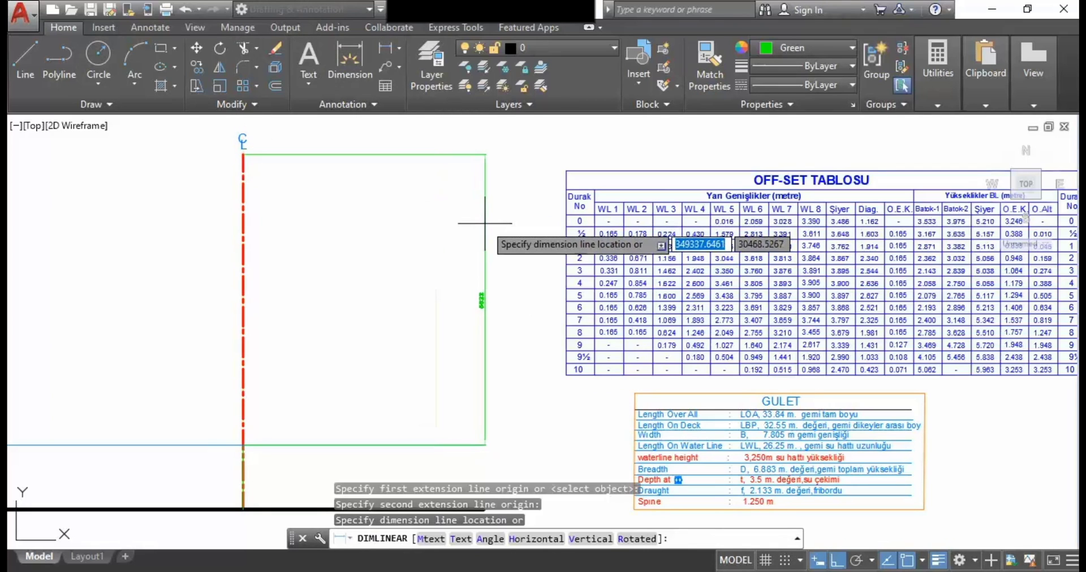
click(484, 223)
scroll(485, 296, up, 5)
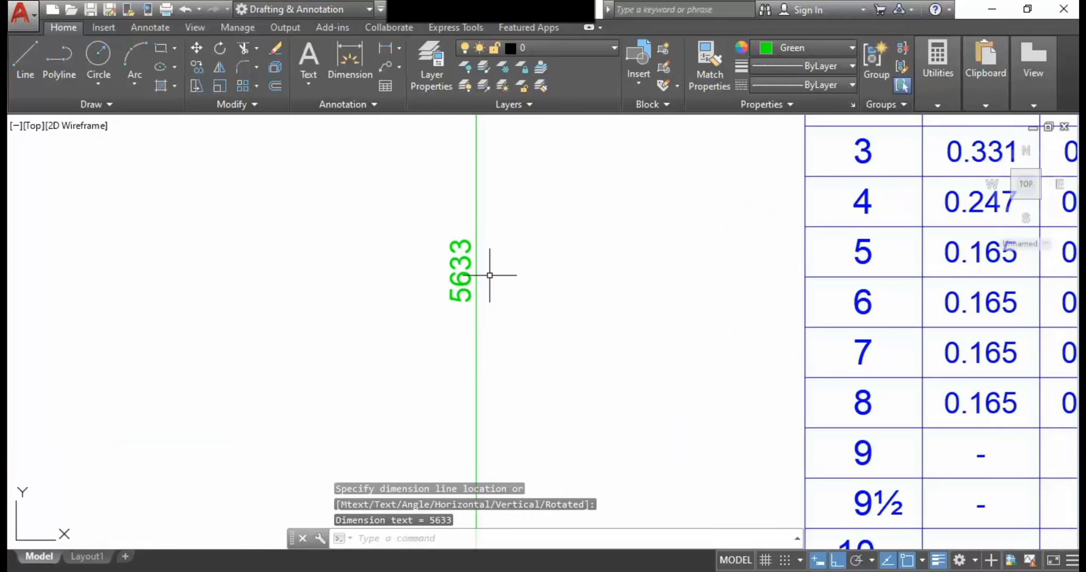
scroll(485, 274, down, 6)
scroll(502, 359, up, 2)
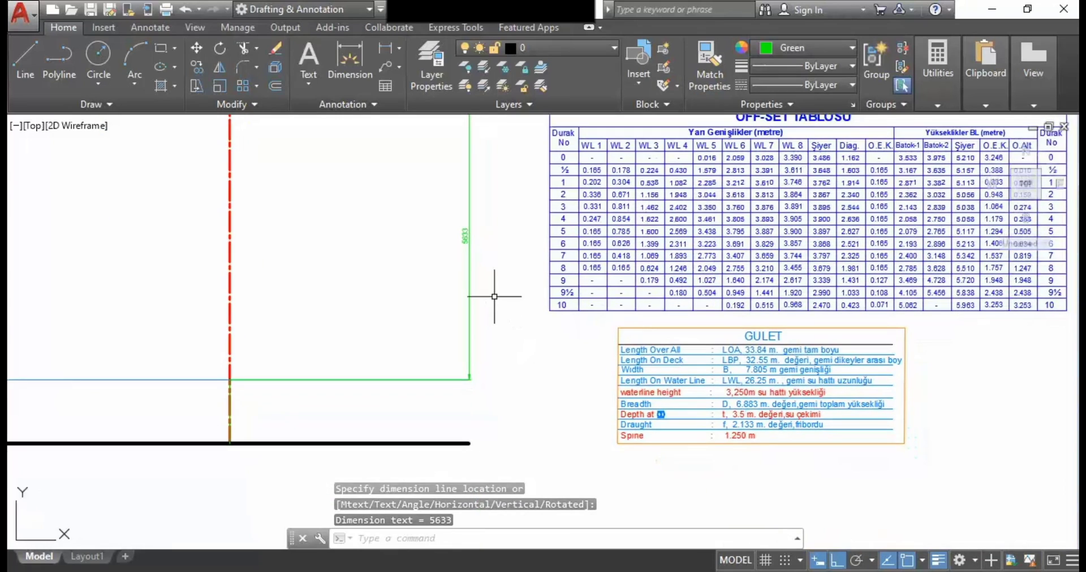
scroll(477, 235, up, 5)
scroll(511, 330, down, 3)
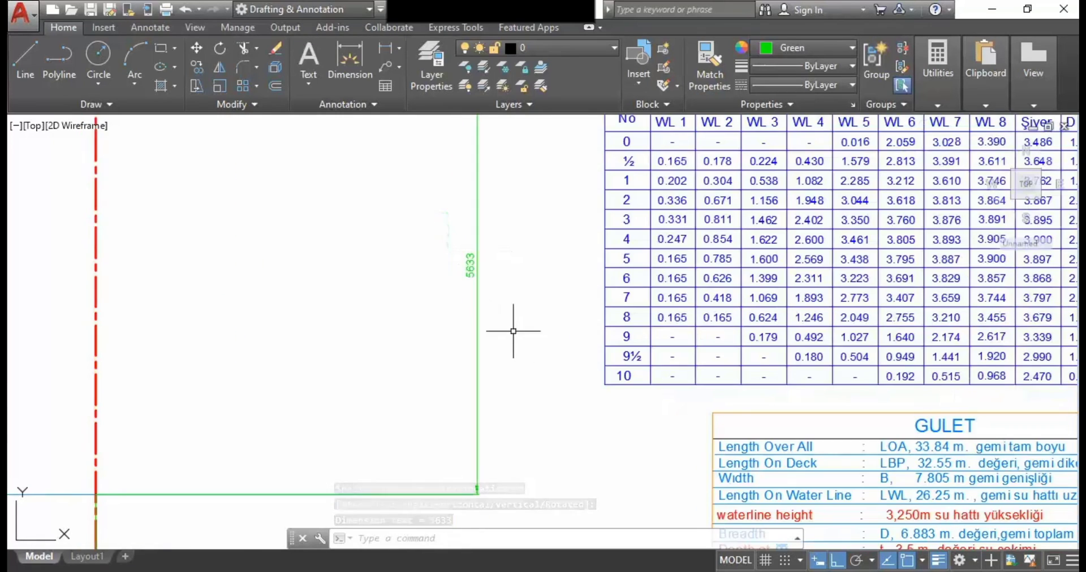
mouse_move(528, 393)
middle_down()
mouse_move(438, 262)
mouse_move(412, 246)
middle_up()
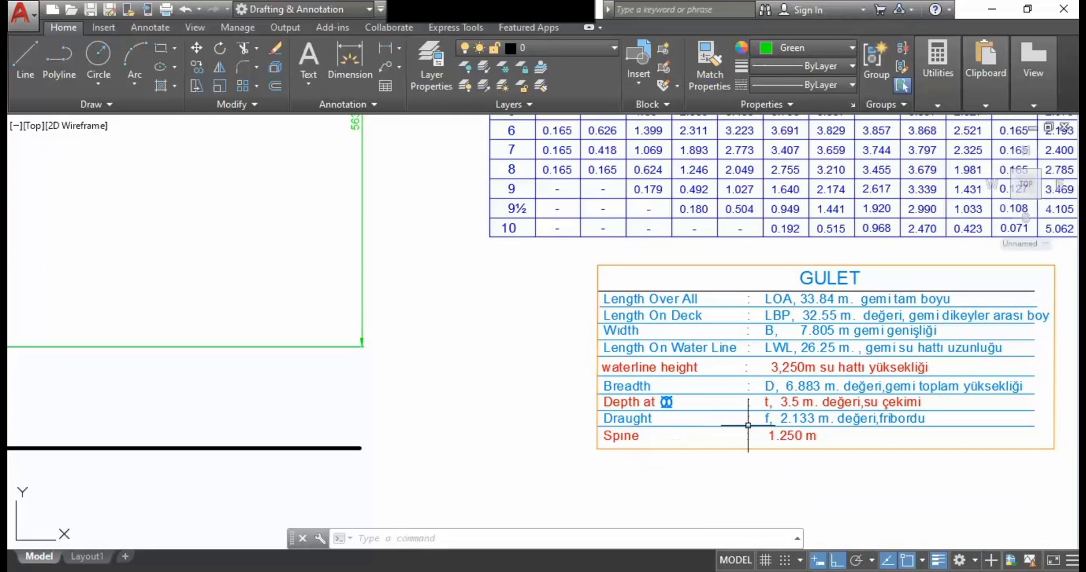
scroll(703, 415, up, 2)
scroll(811, 402, up, 2)
scroll(807, 405, down, 2)
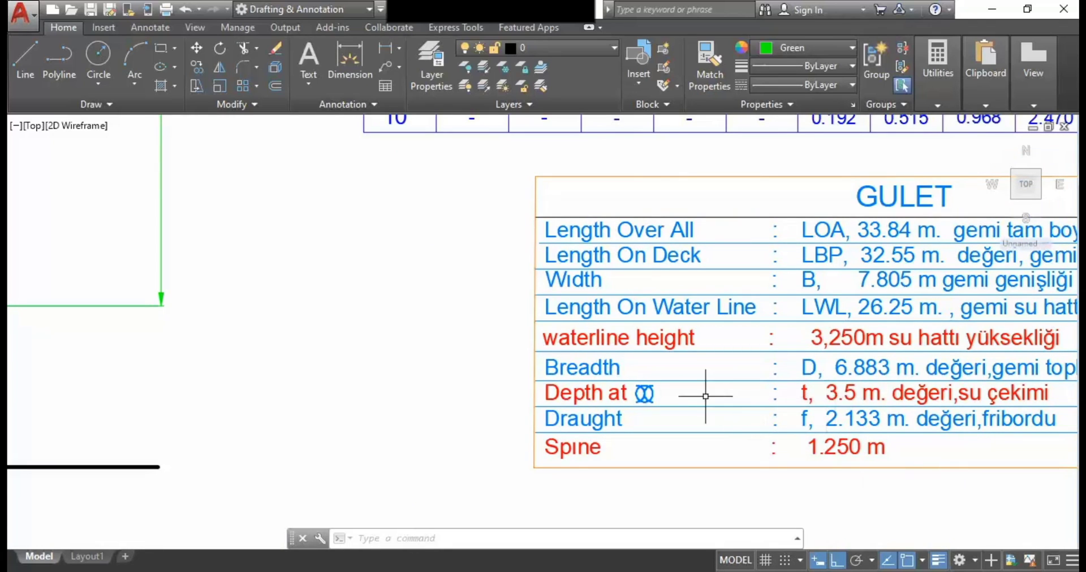
scroll(294, 350, down, 4)
scroll(431, 382, up, 2)
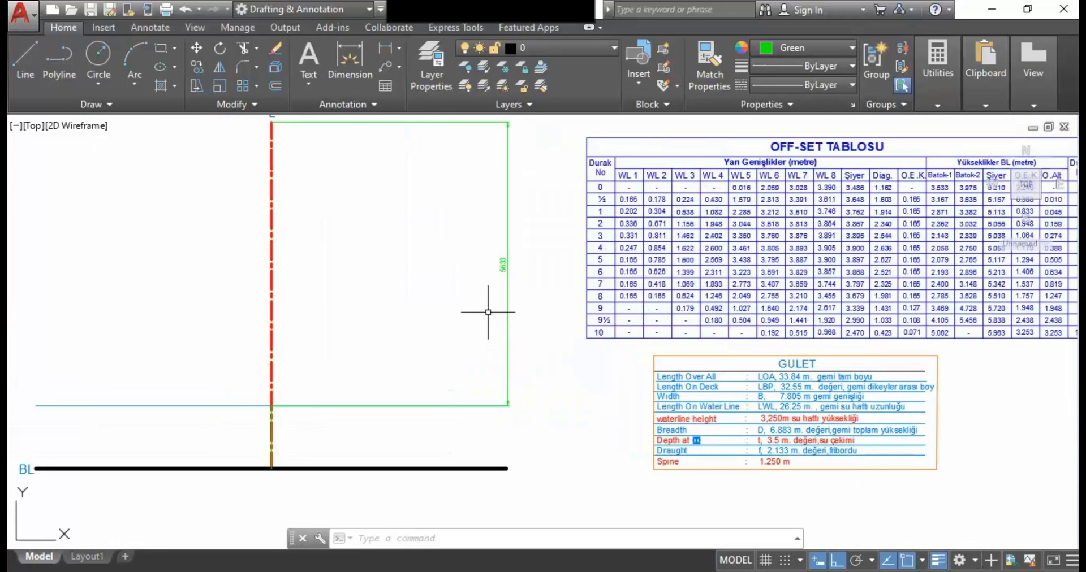
click(515, 299)
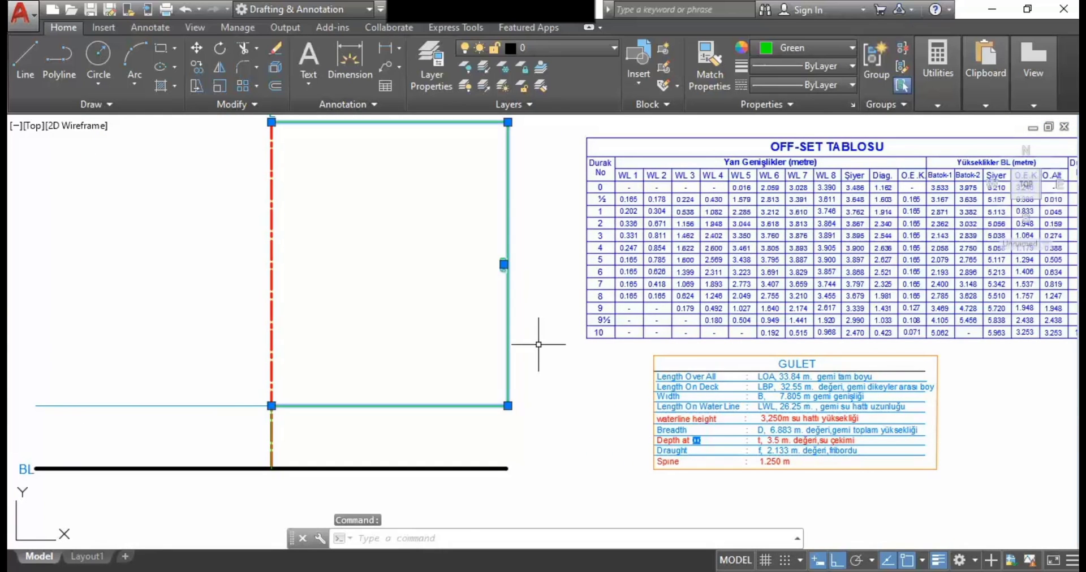
key(Delete)
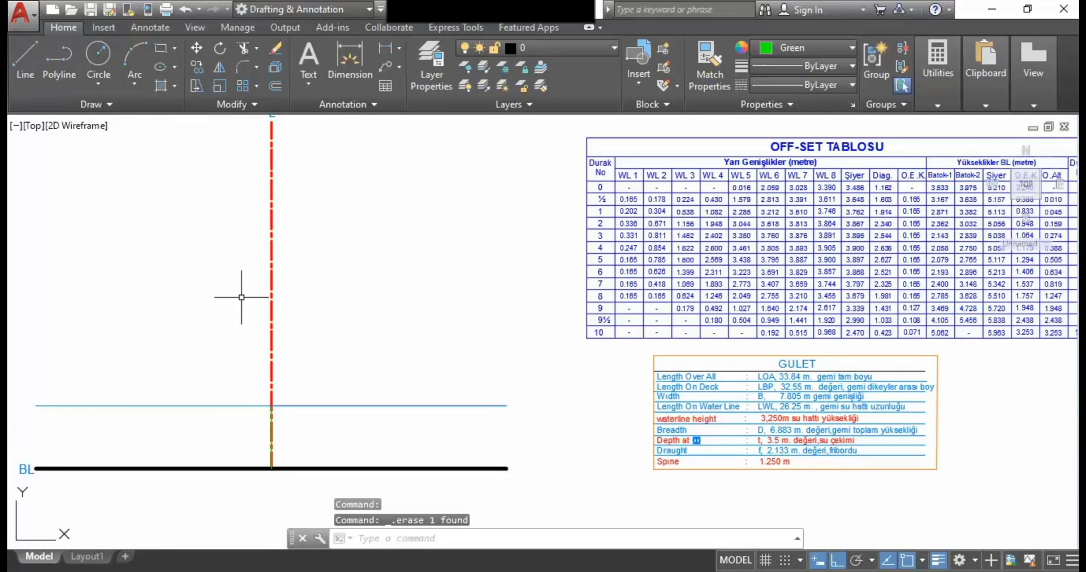
Step: Copy the lowest blue line straight up from its end point at distances of 500 to 4000 in 500-unit increments
click(374, 404)
right_click(364, 300)
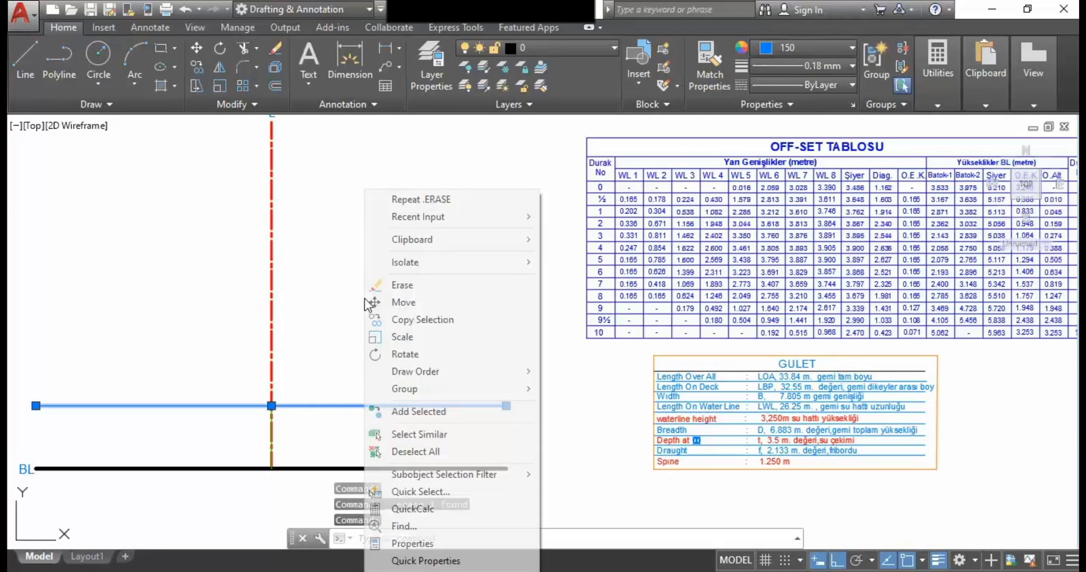
click(453, 320)
click(506, 405)
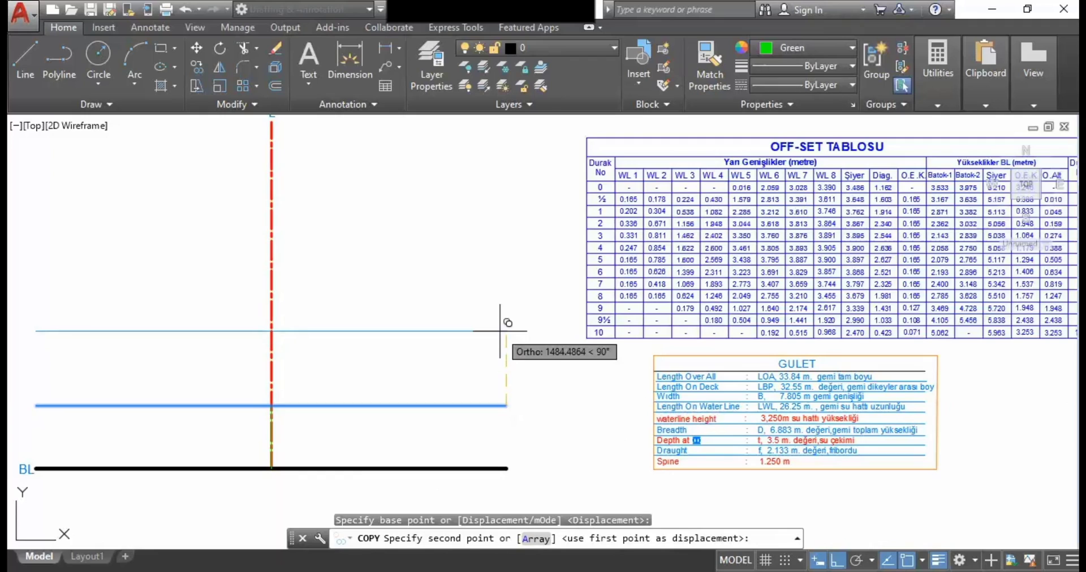
text(500)
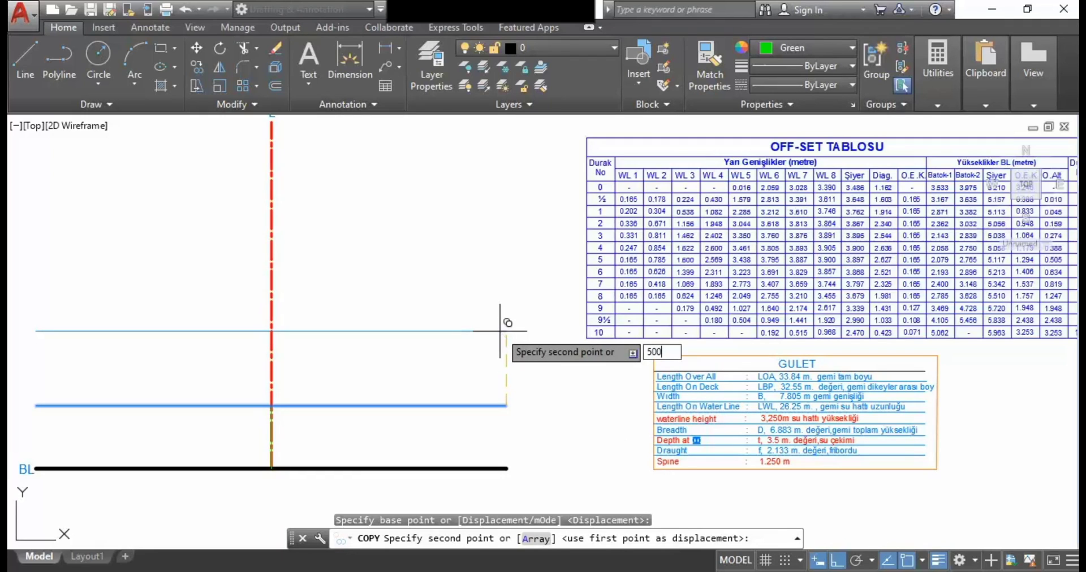
key(Return)
text(1000)
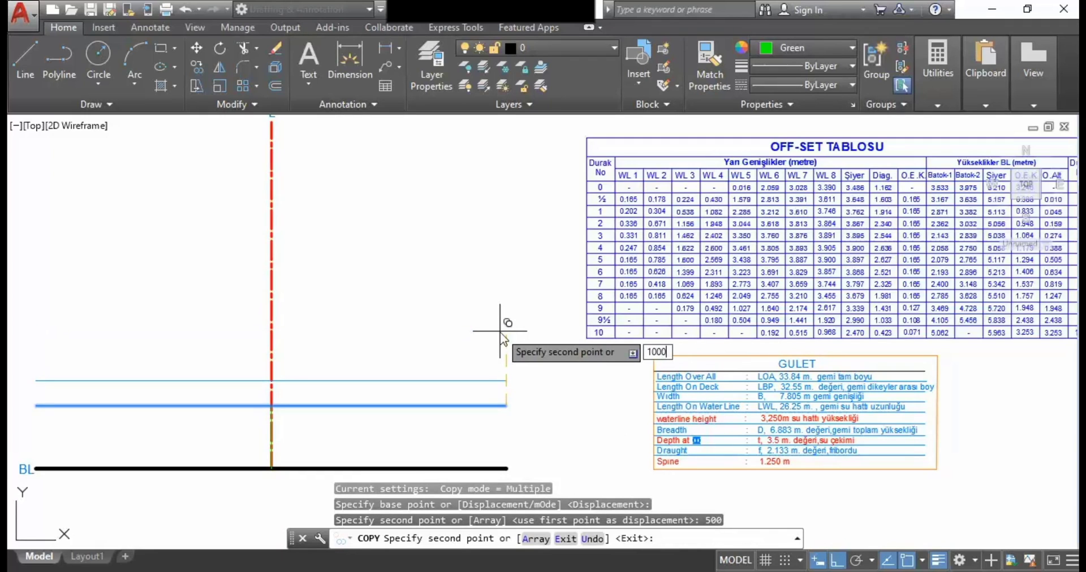
key(Return)
text(1500)
key(Return)
text(2000)
key(Return)
text(2500)
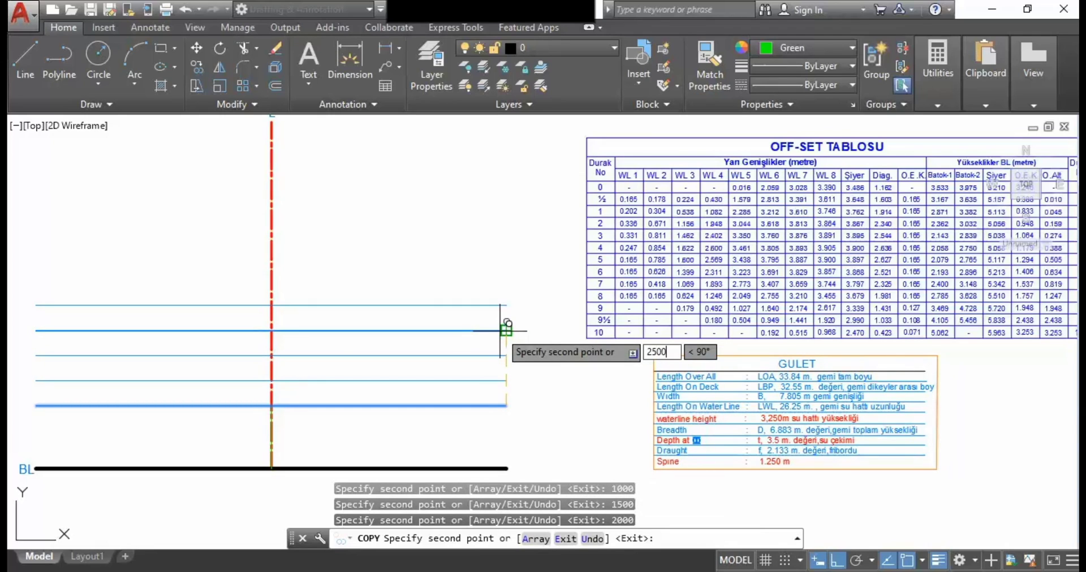
key(Return)
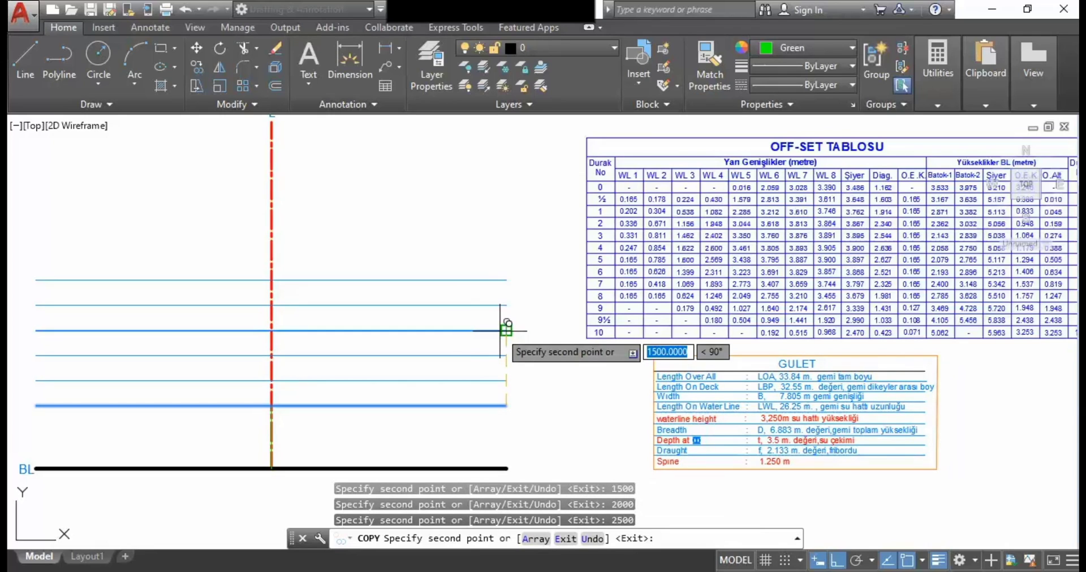
text(3000)
key(Return)
text(3500)
key(Return)
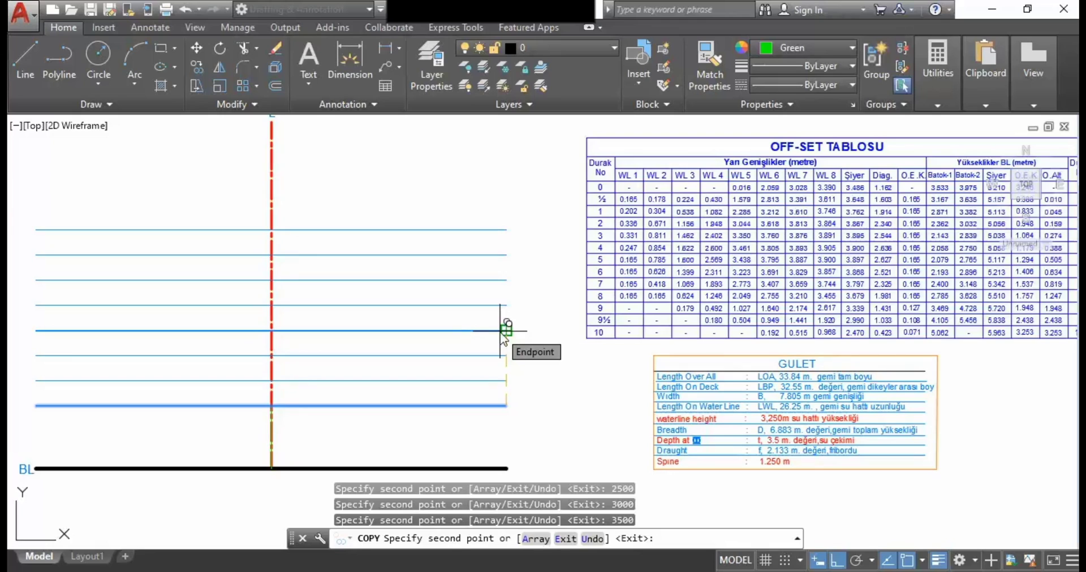
text(400)
key(Return)
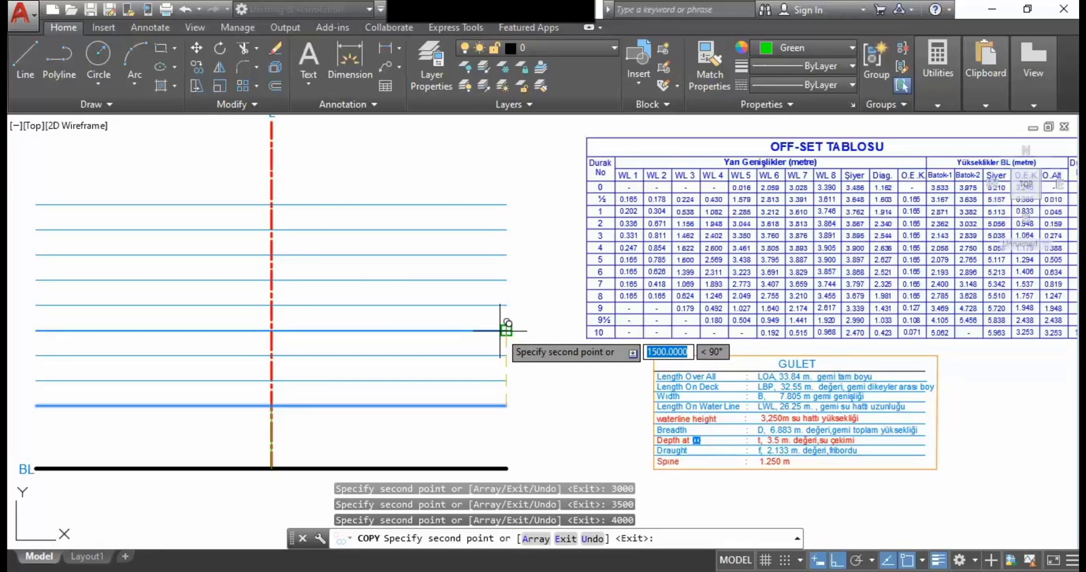
key(Escape)
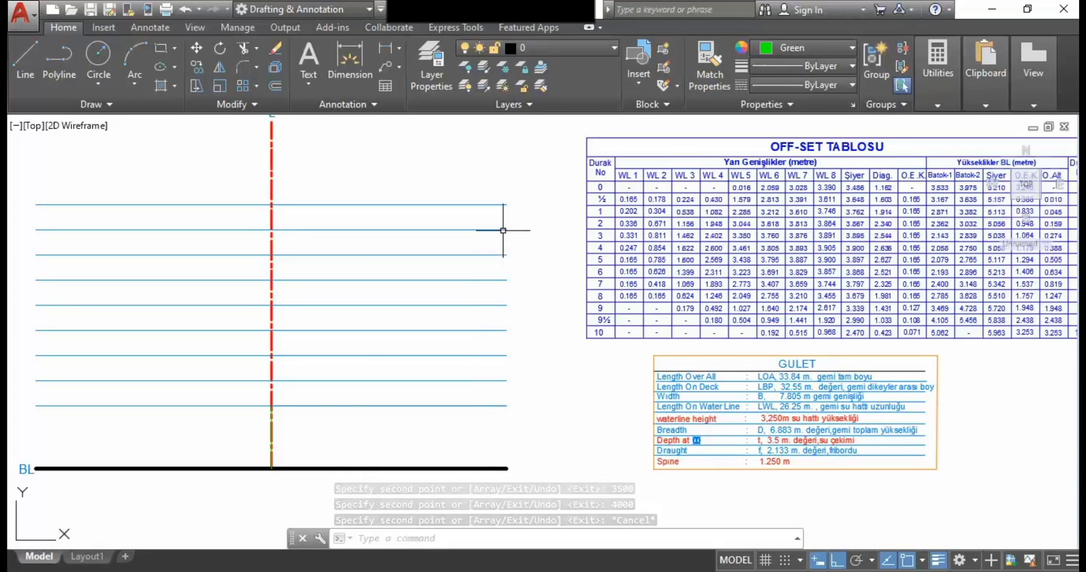
Step: Erase the topmost of the copied blue lines
click(504, 204)
key(Delete)
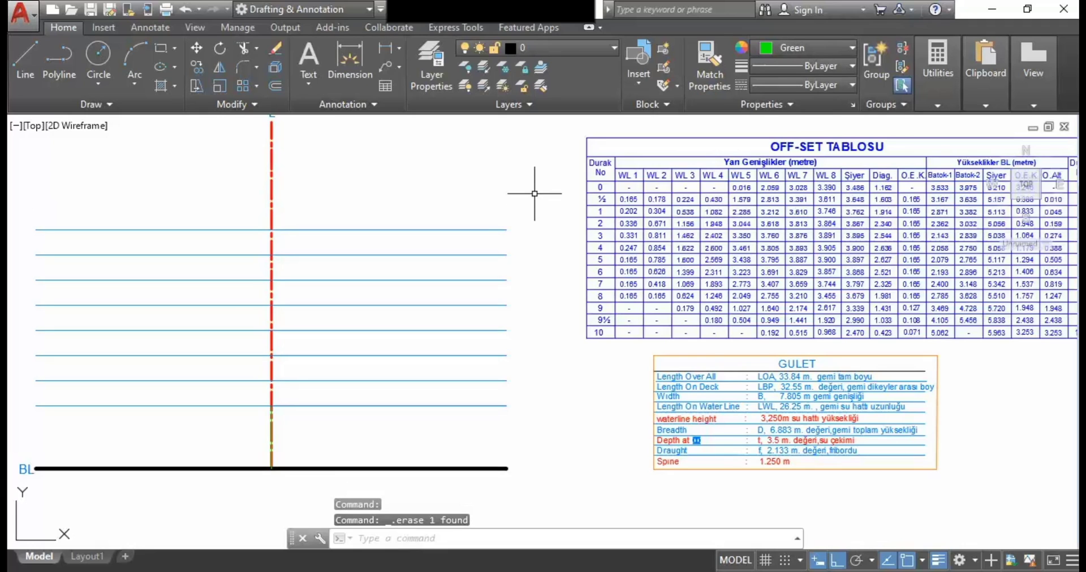
middle_drag(505, 286, 517, 289)
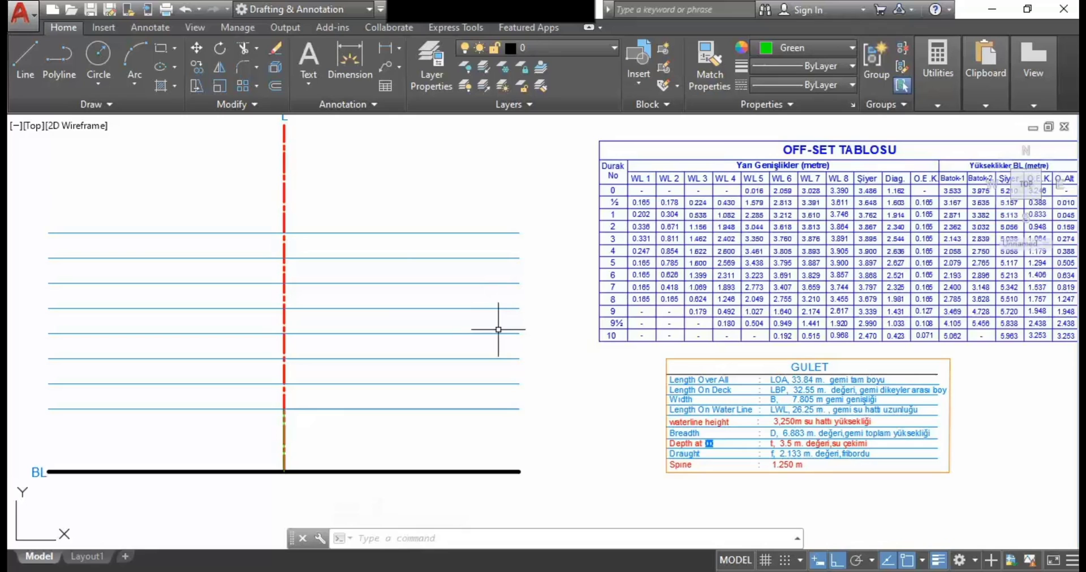
Step: Copy the BL label to the right end of the lowest blue line and change the copy's text to WL1
scroll(636, 184, up, 2)
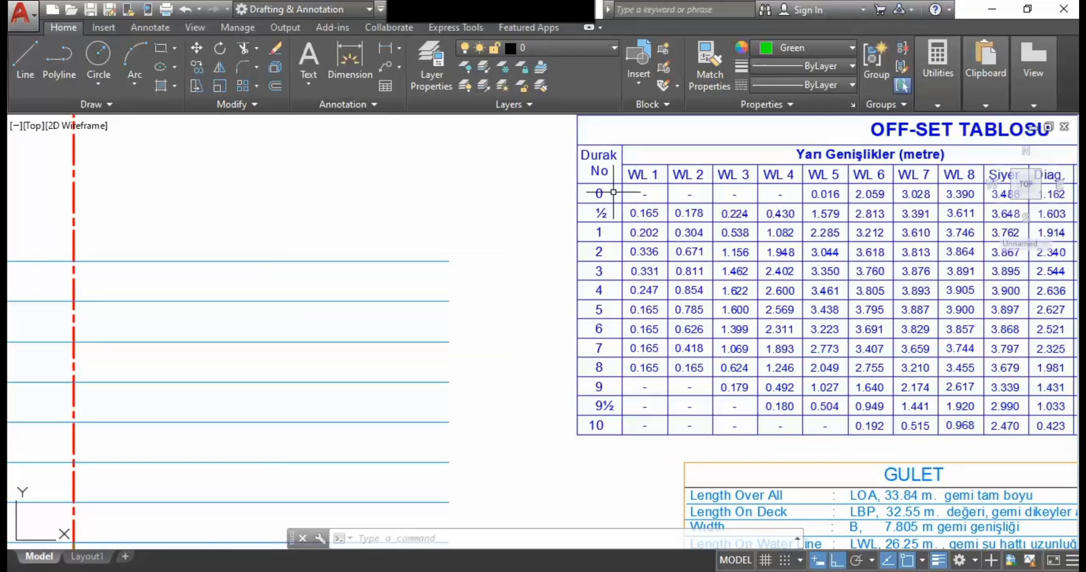
scroll(538, 226, down, 2)
middle_drag(486, 331, 545, 279)
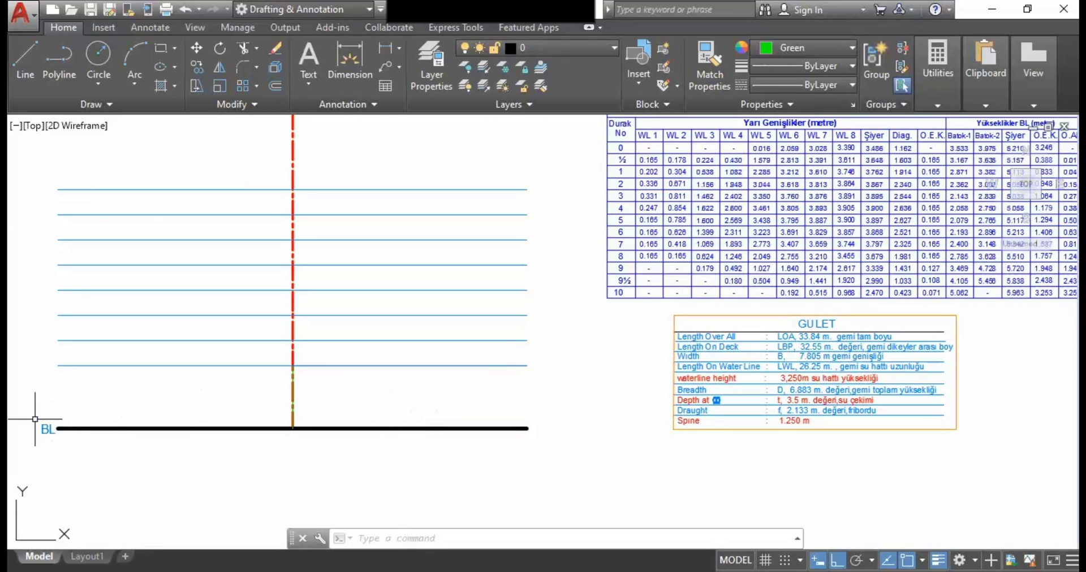
right_click(42, 427)
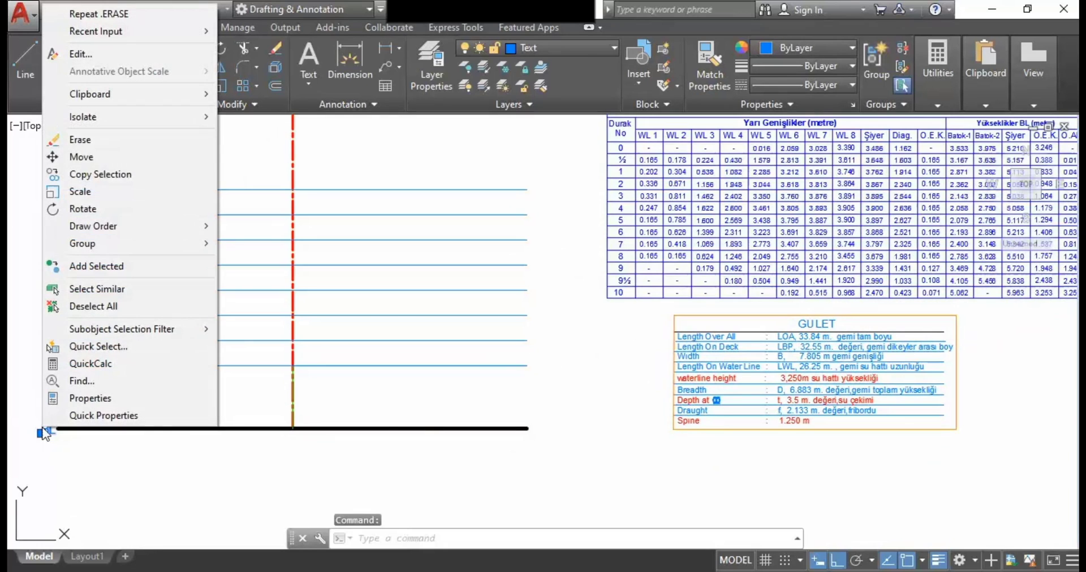
click(99, 168)
click(50, 429)
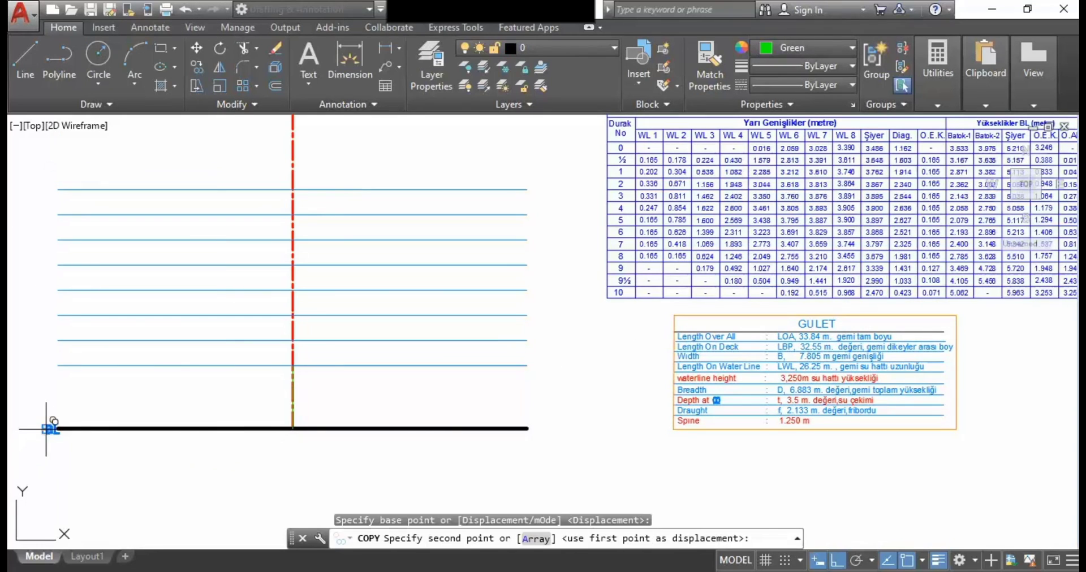
click(534, 365)
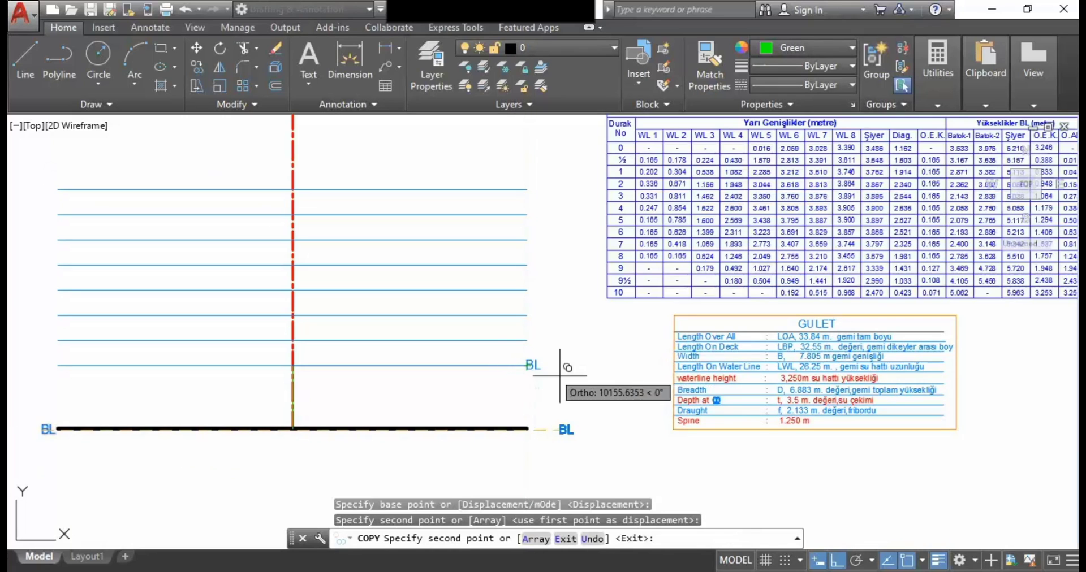
key(Escape)
double_click(533, 364)
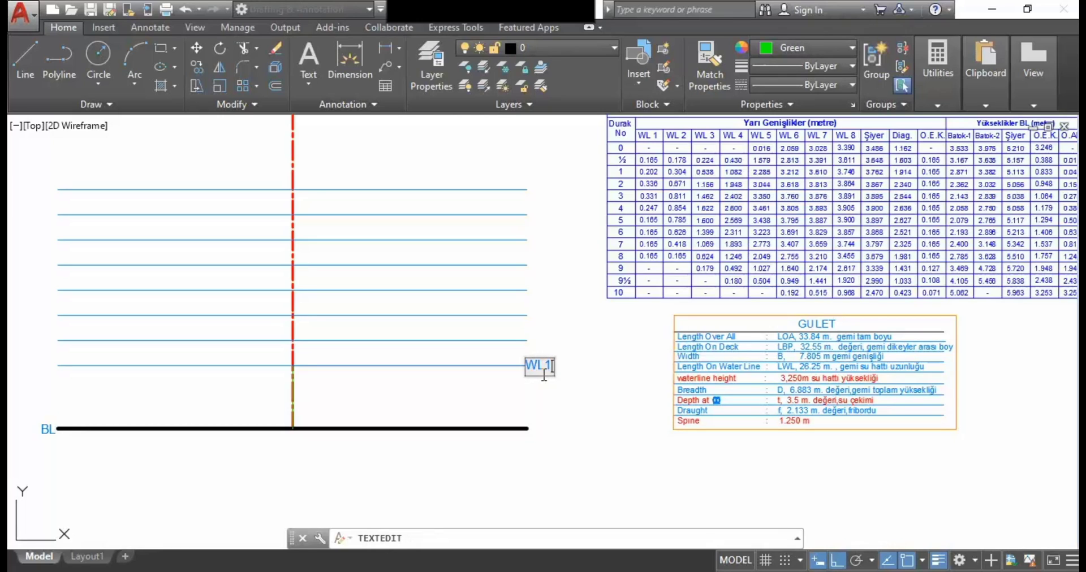
click(544, 375)
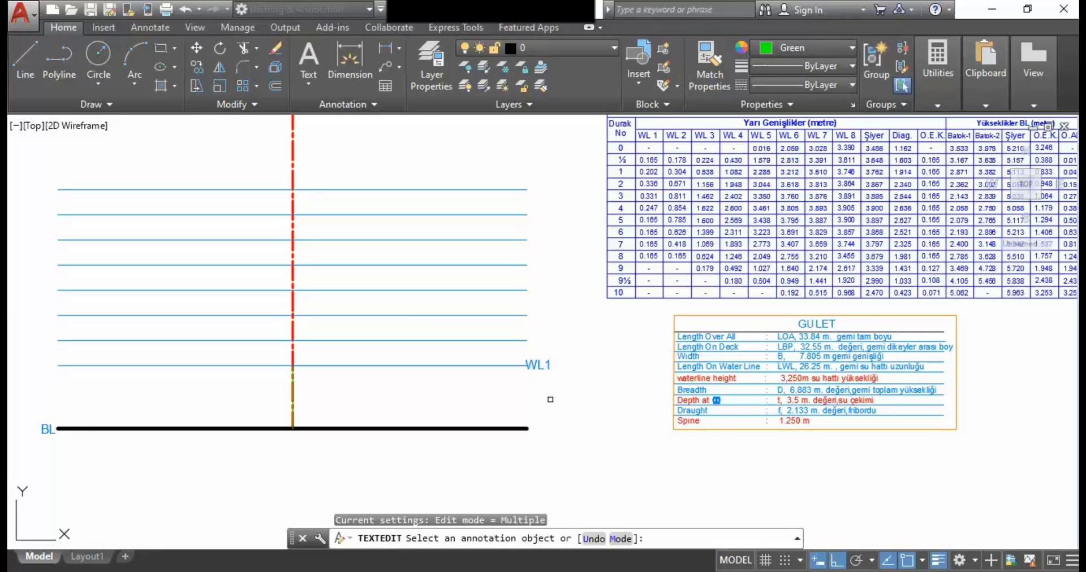
key(Escape)
Step: Copy the WL1 label by the line's end point onto the right ends of the seven waterlines above it
click(538, 362)
right_click(538, 362)
click(588, 319)
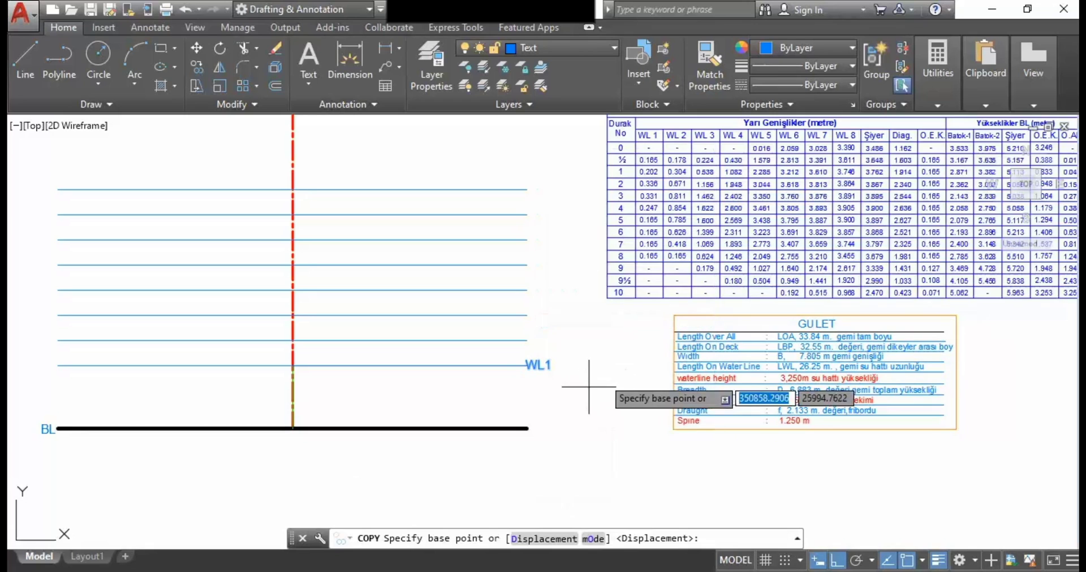
click(527, 365)
click(526, 340)
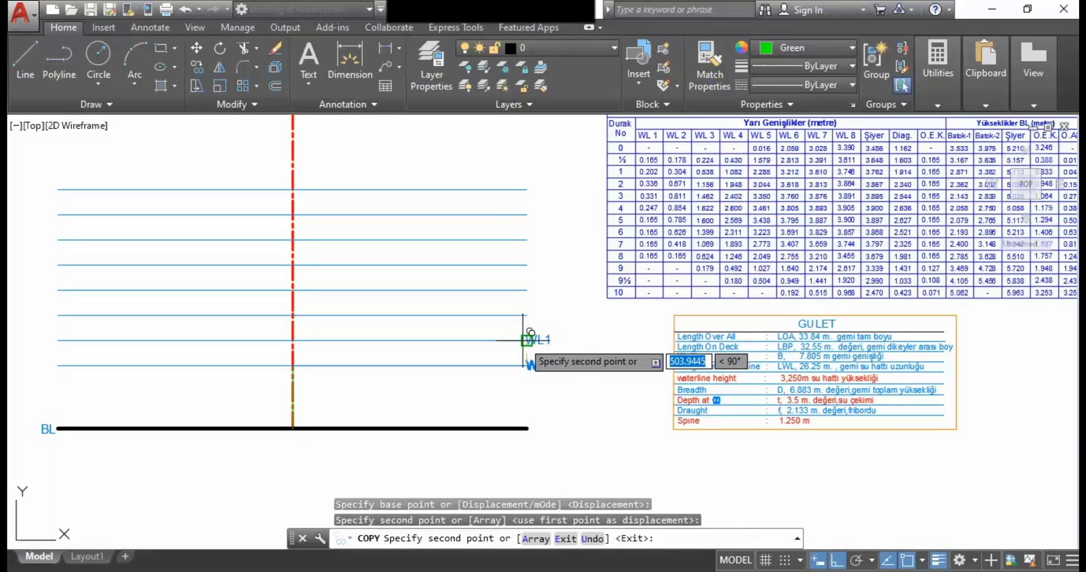
click(526, 314)
click(526, 290)
click(527, 264)
click(526, 240)
click(526, 215)
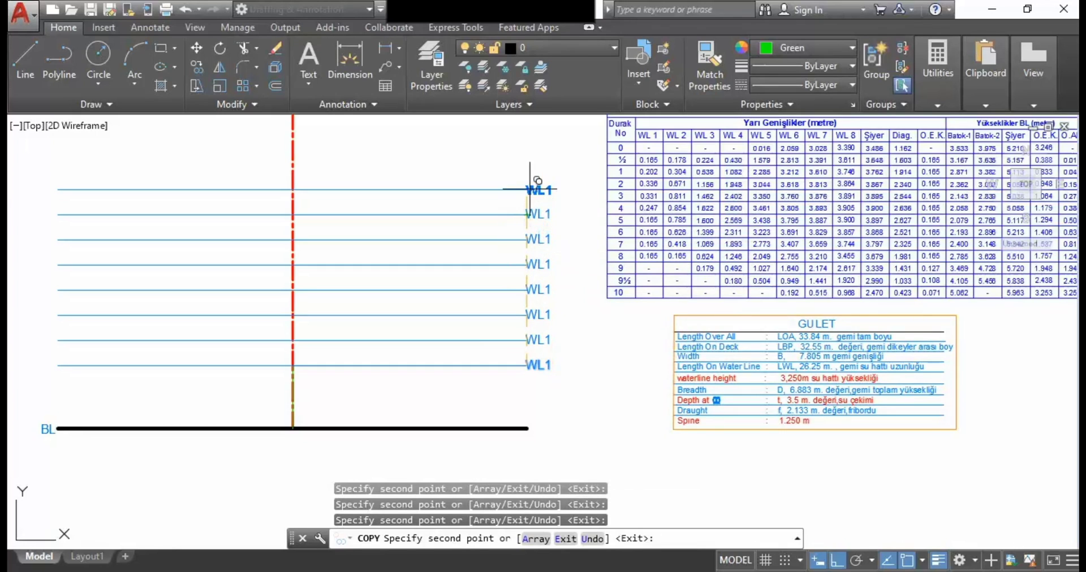
click(535, 186)
key(Escape)
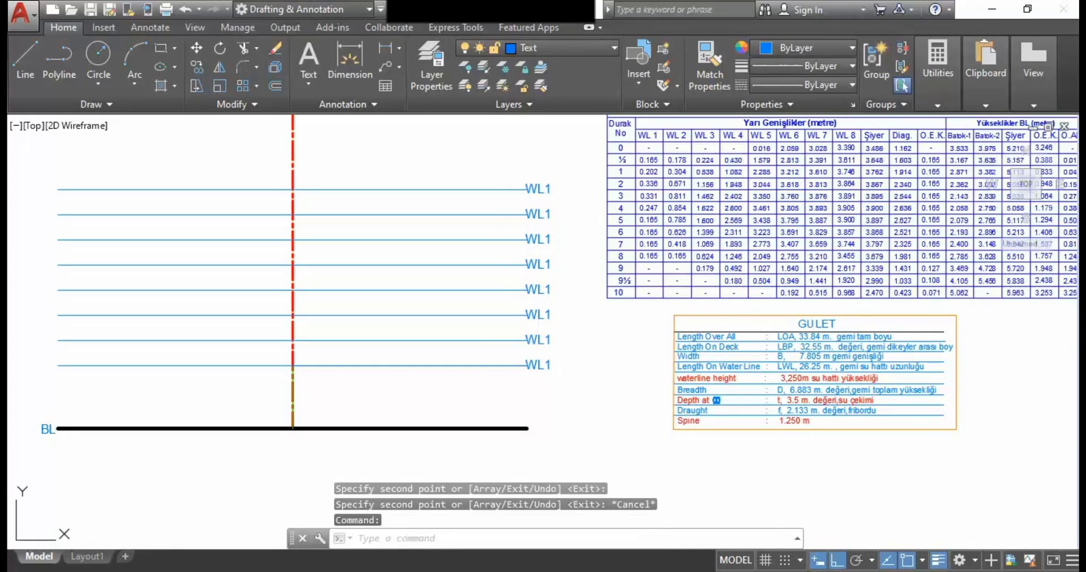
Step: Renumber the seven copied waterline labels from WL2 to WL8, going upward from the second line
double_click(541, 340)
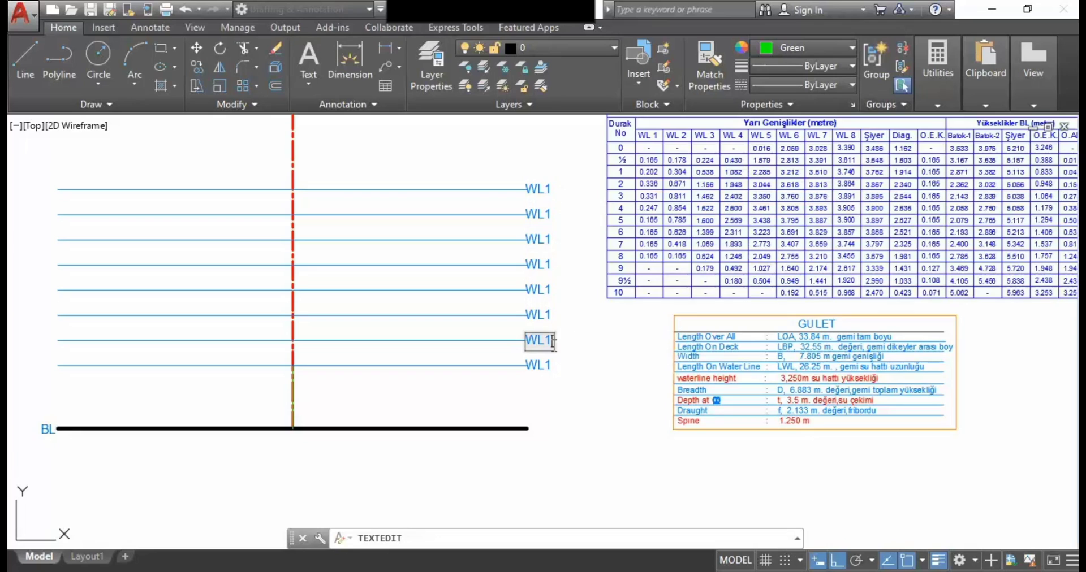
text(WL2)
click(572, 344)
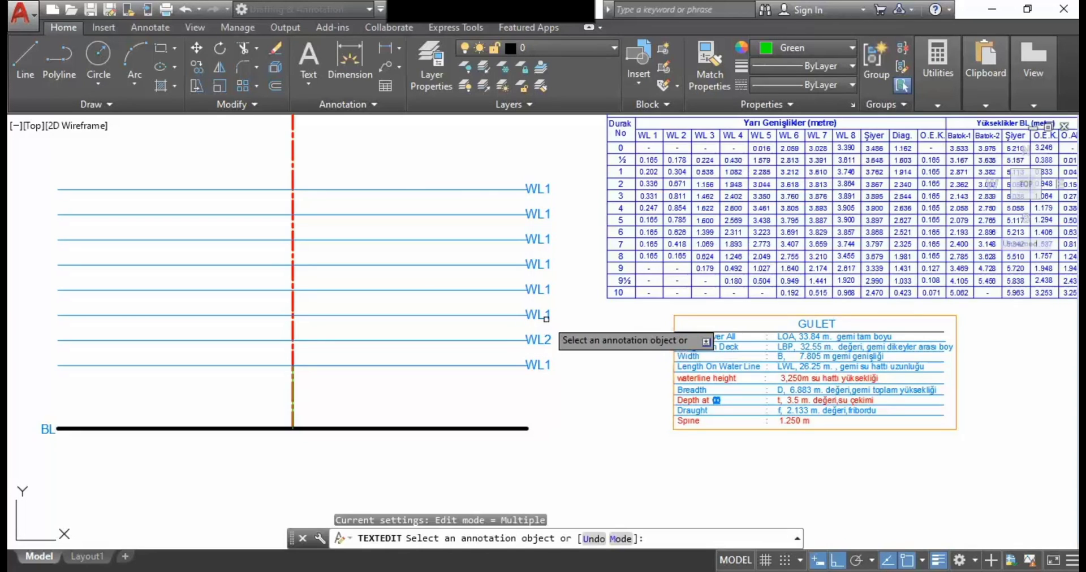
click(541, 315)
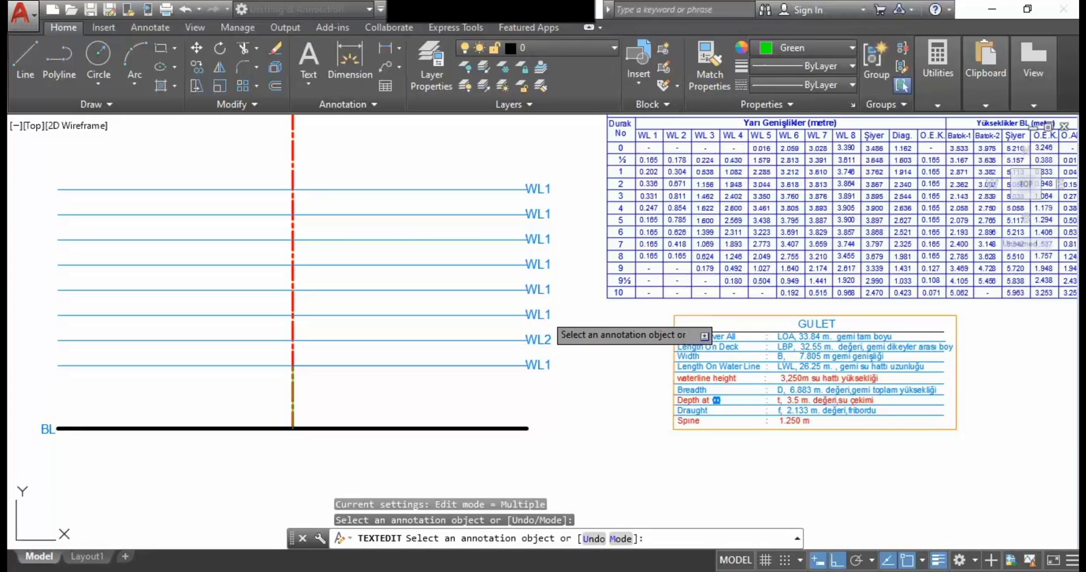
click(552, 315)
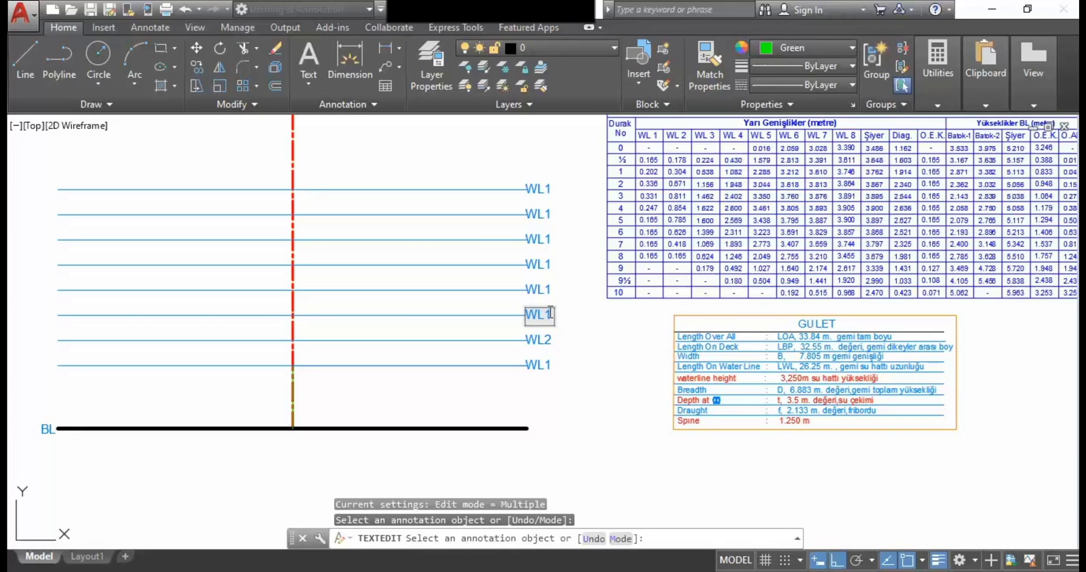
text(3)
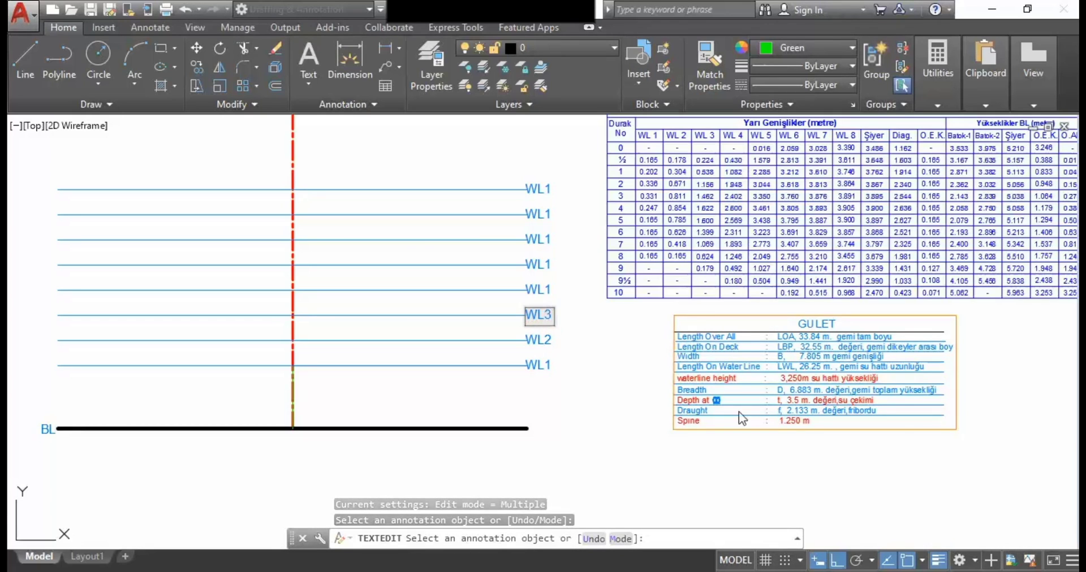
key(Return)
click(542, 287)
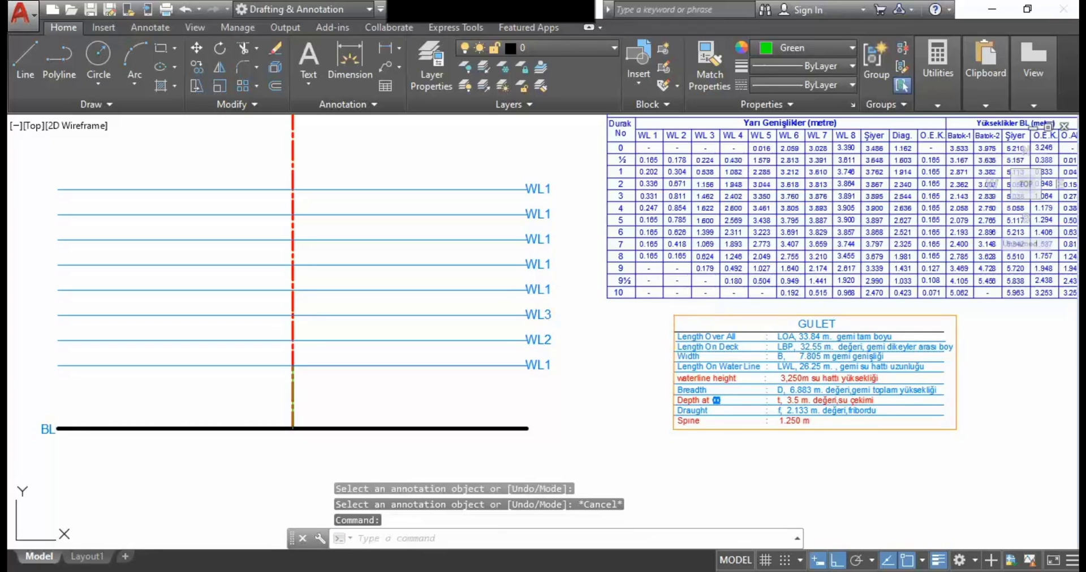
click(548, 291)
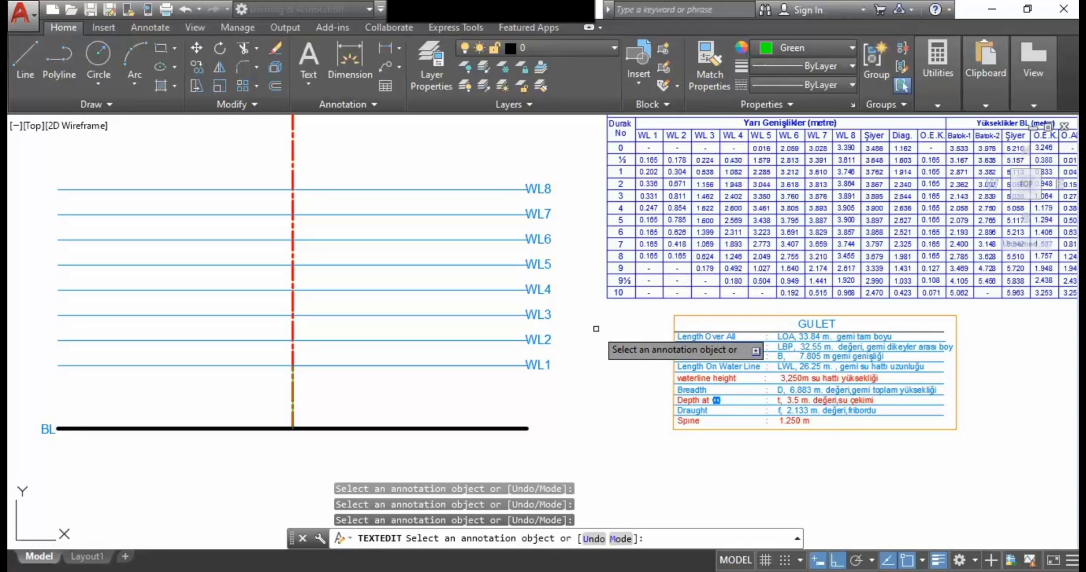
key(Escape)
Step: Examine the station rows and the WL 1 to WL 8 half-breadth columns in the OFF-SET TABLOSU table against the labelled waterlines
scroll(624, 146, up, 5)
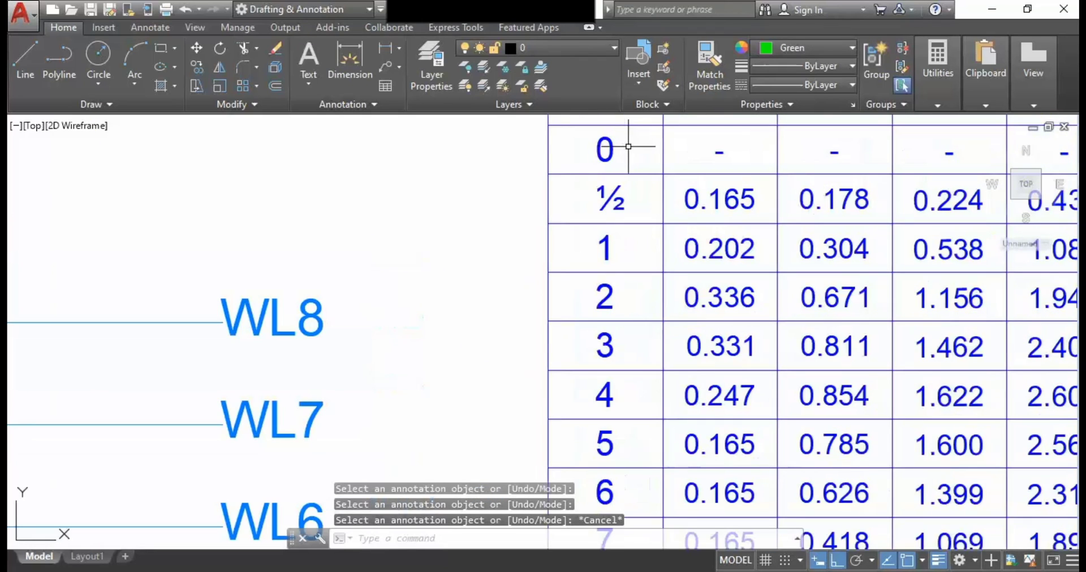
scroll(473, 201, down, 4)
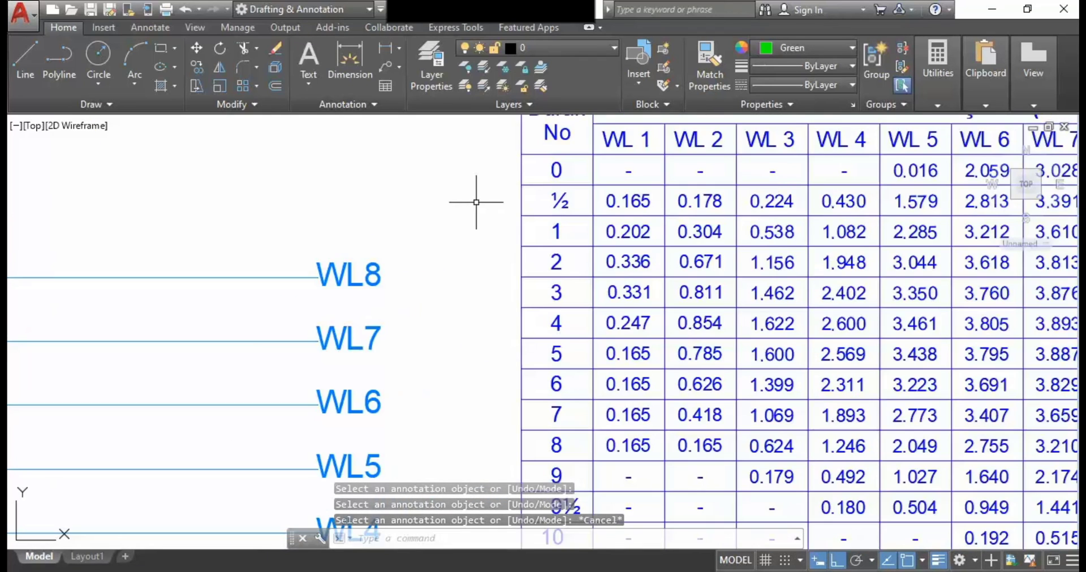
mouse_move(487, 201)
middle_down()
mouse_move(485, 217)
mouse_move(671, 169)
middle_up()
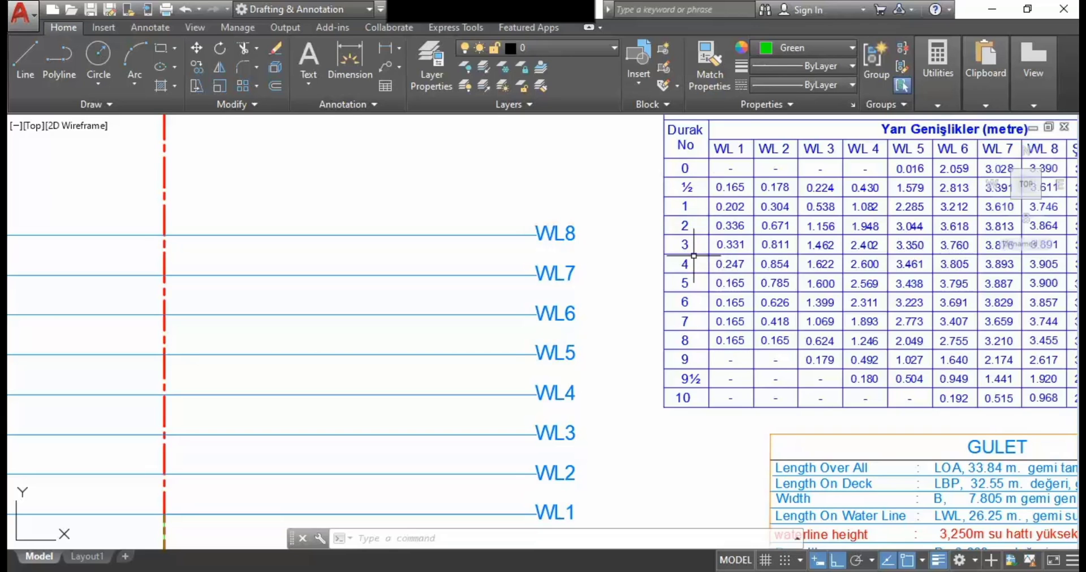
scroll(693, 266, down, 4)
scroll(467, 213, up, 4)
scroll(478, 263, down, 2)
middle_drag(478, 263, 502, 201)
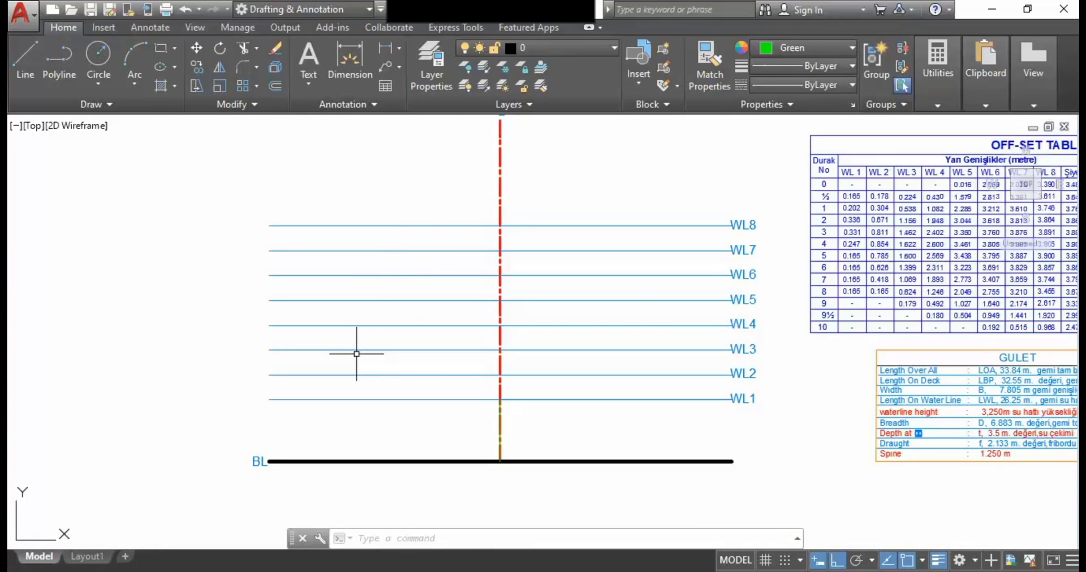
scroll(826, 261, up, 2)
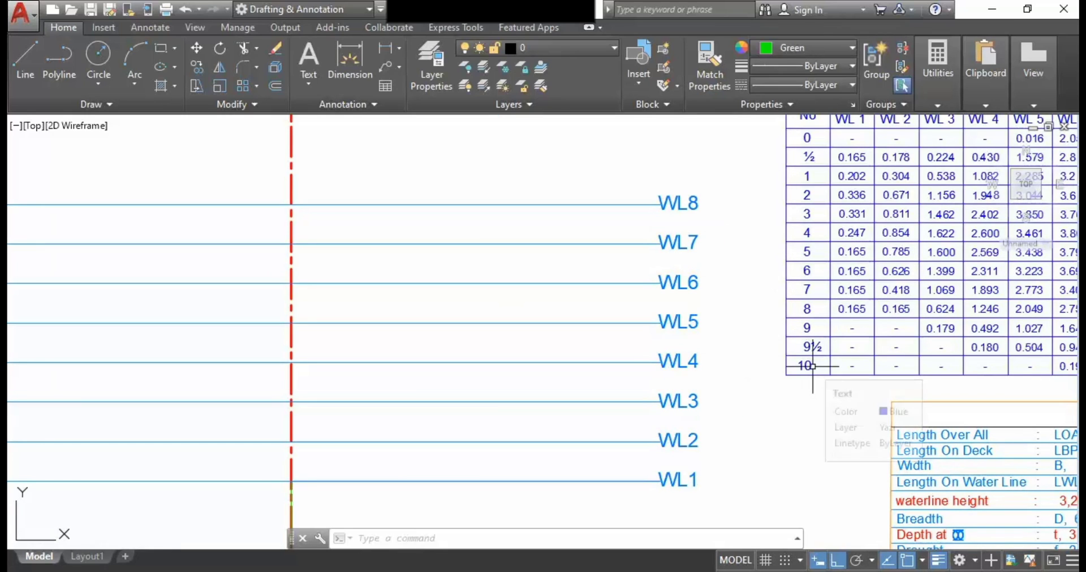
scroll(510, 298, down, 2)
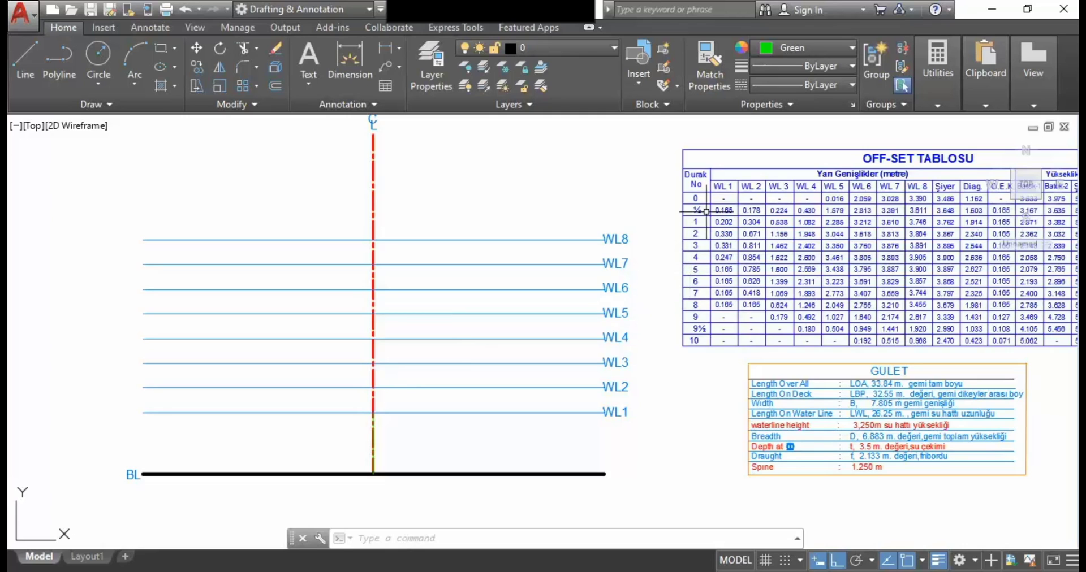
Step: Draw a line 16 units long to the left along WL5 from the centreline for station 0
scroll(735, 204, up, 2)
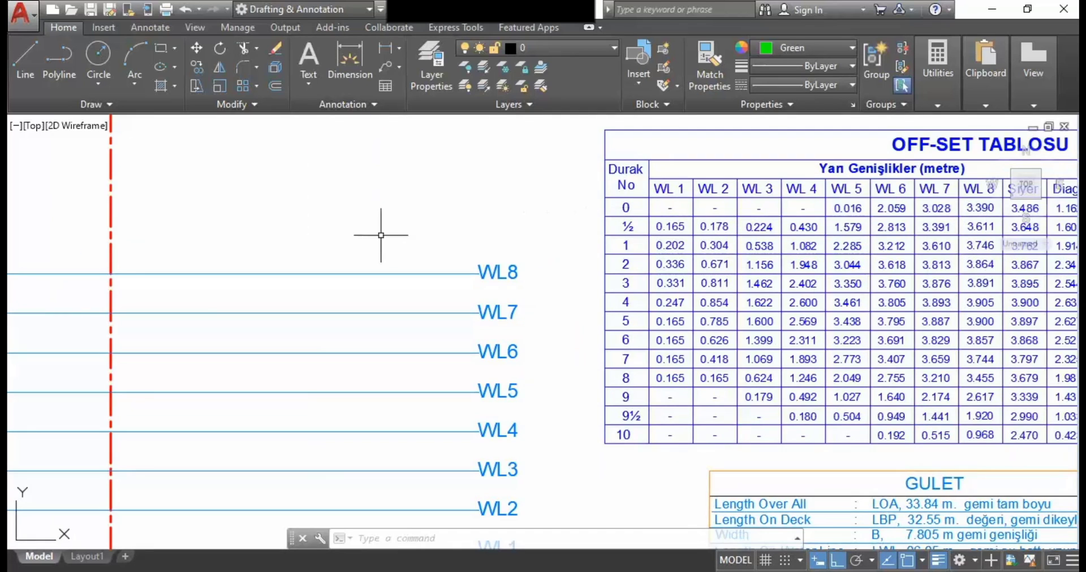
scroll(381, 235, down, 2)
scroll(728, 224, up, 2)
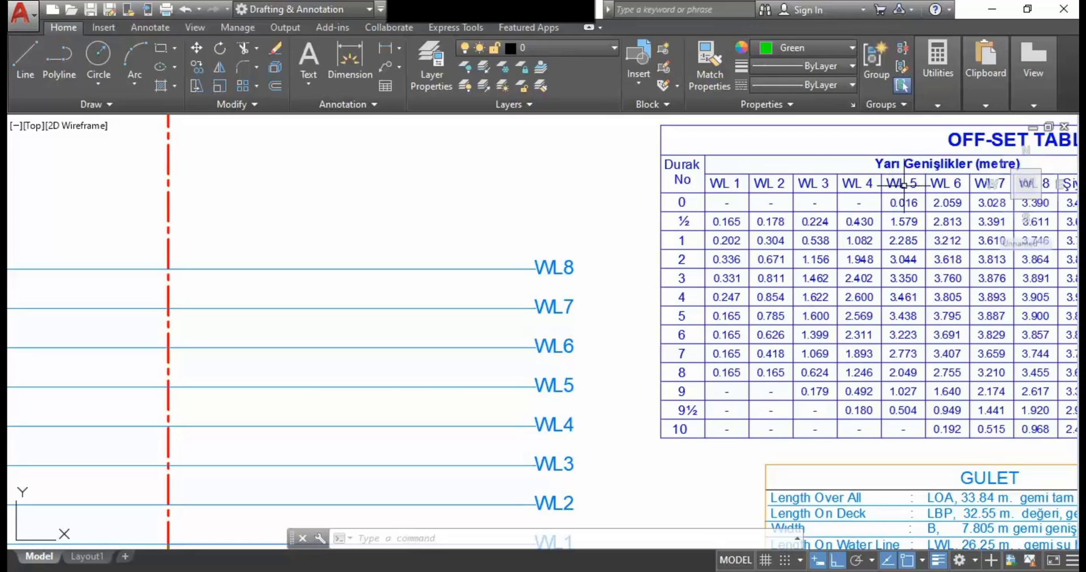
mouse_move(602, 374)
middle_down()
mouse_move(776, 270)
mouse_move(743, 302)
mouse_move(610, 359)
middle_up()
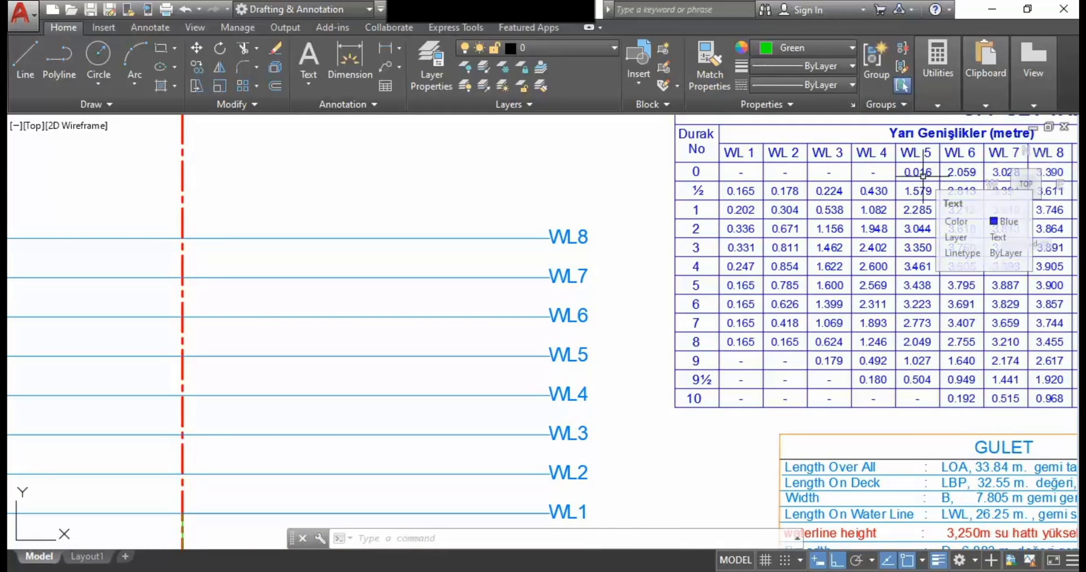
click(29, 62)
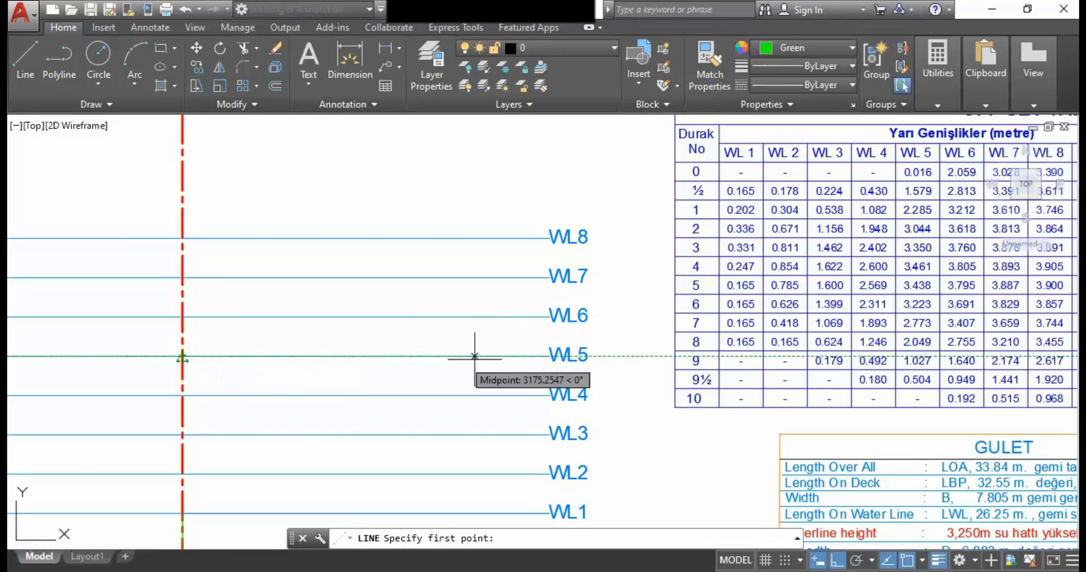
click(179, 361)
text(16)
key(Return)
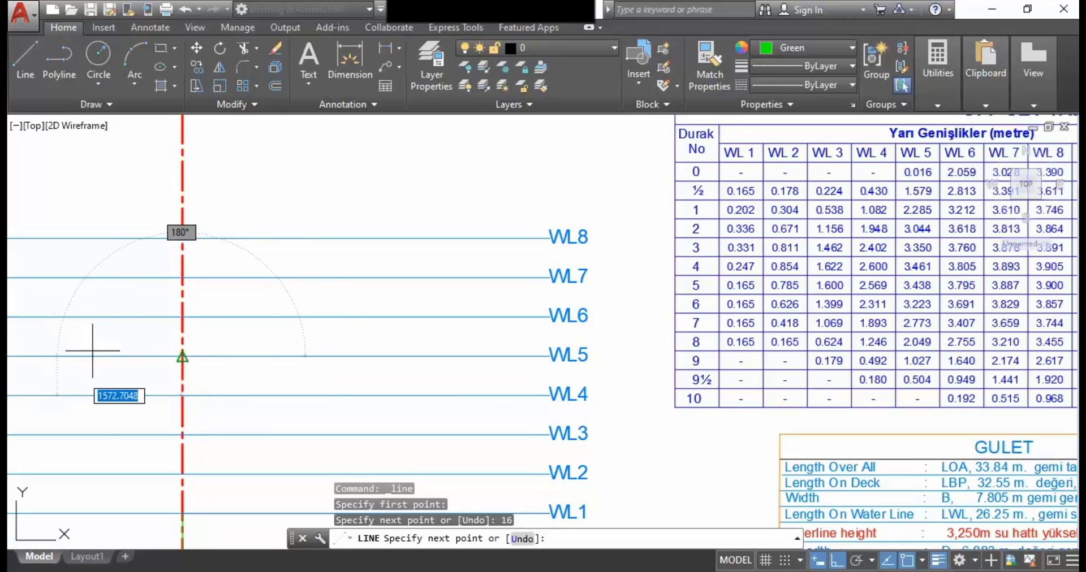
Step: Add a short vertical tick upward at the left end of the WL5 offset line and finish the line
scroll(210, 367, up, 5)
middle_drag(47, 361, 388, 371)
scroll(427, 263, up, 3)
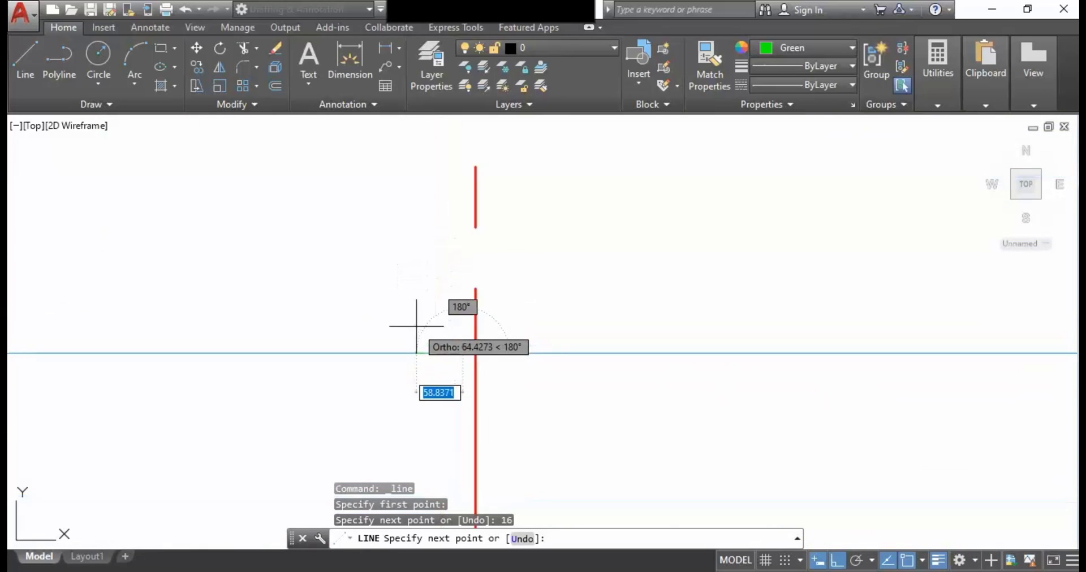
click(510, 357)
right_click(514, 354)
click(533, 360)
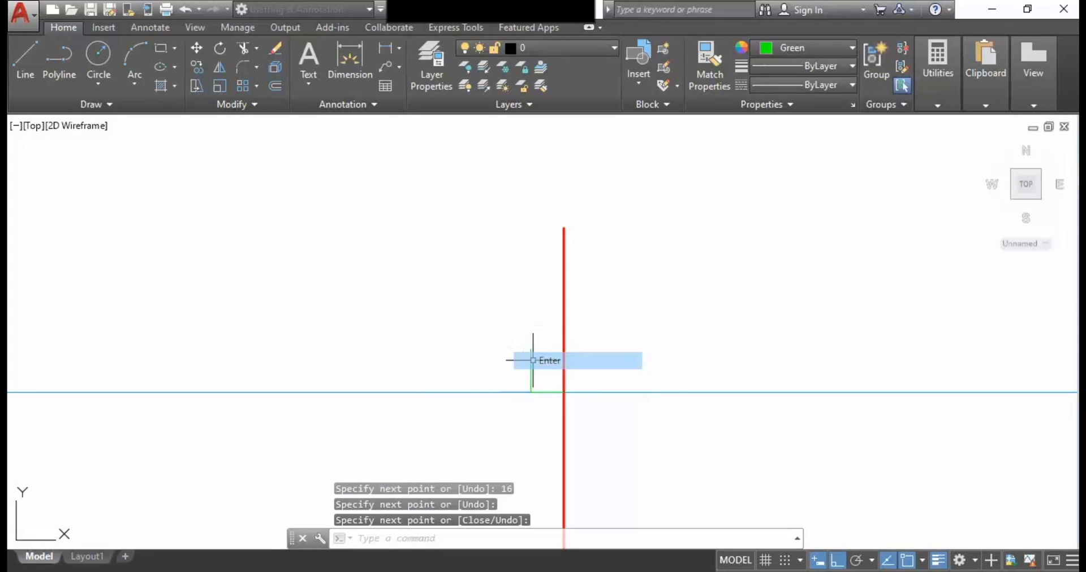
Step: Examine the short WL5 offset line and its vertical tick beside the centreline
scroll(538, 399, up, 5)
click(509, 364)
scroll(486, 365, up, 5)
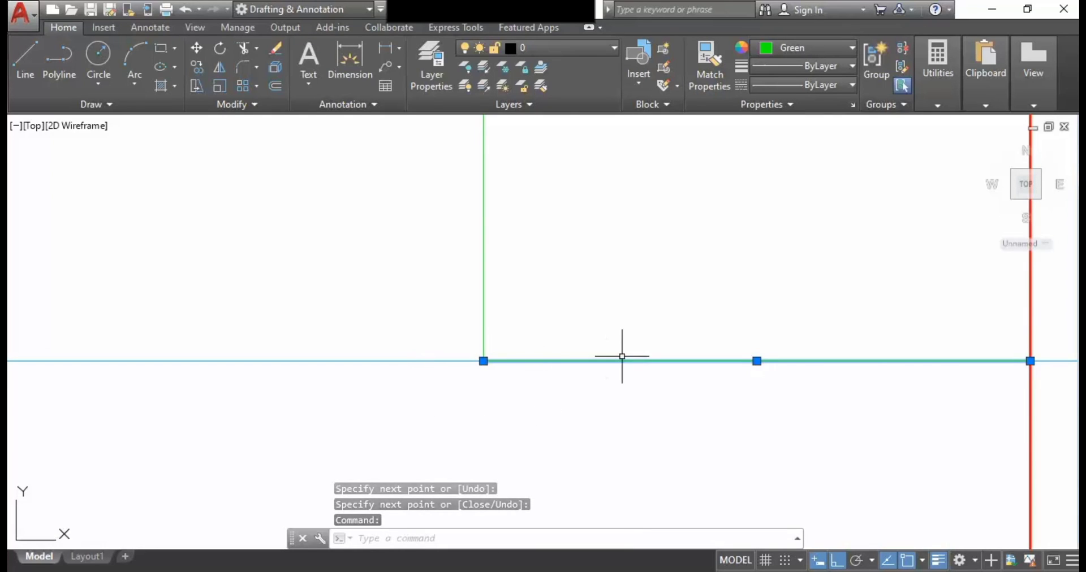
scroll(622, 356, down, 2)
scroll(526, 371, down, 7)
mouse_move(528, 374)
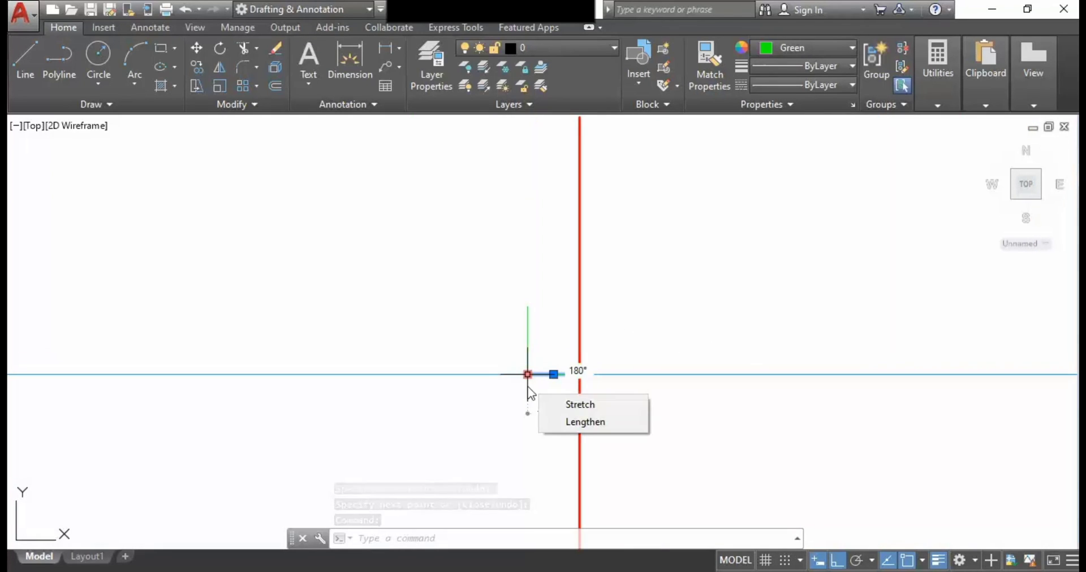
scroll(538, 380, up, 7)
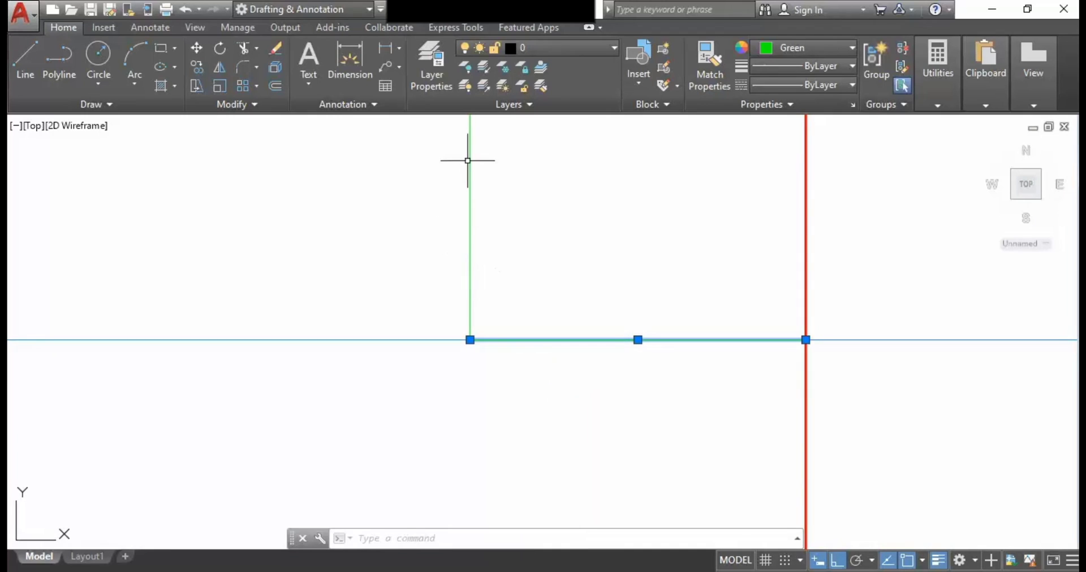
scroll(482, 238, down, 7)
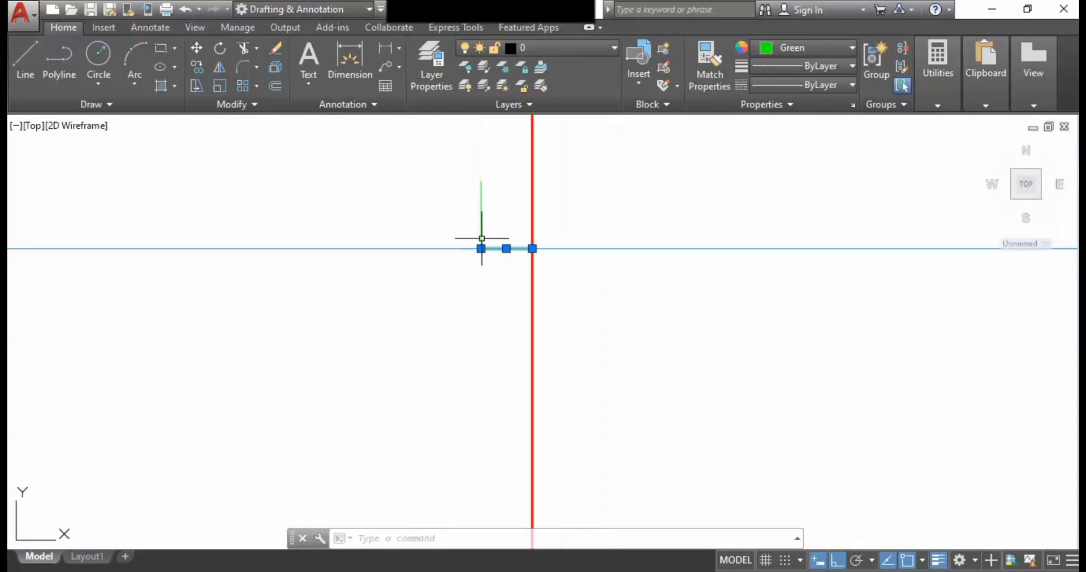
scroll(485, 199, up, 5)
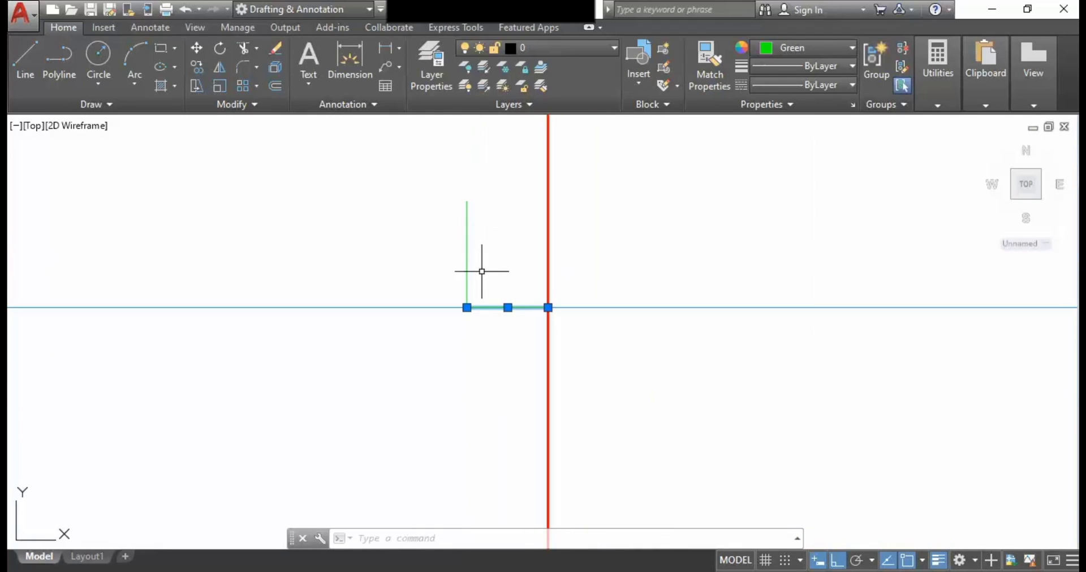
scroll(472, 346, down, 6)
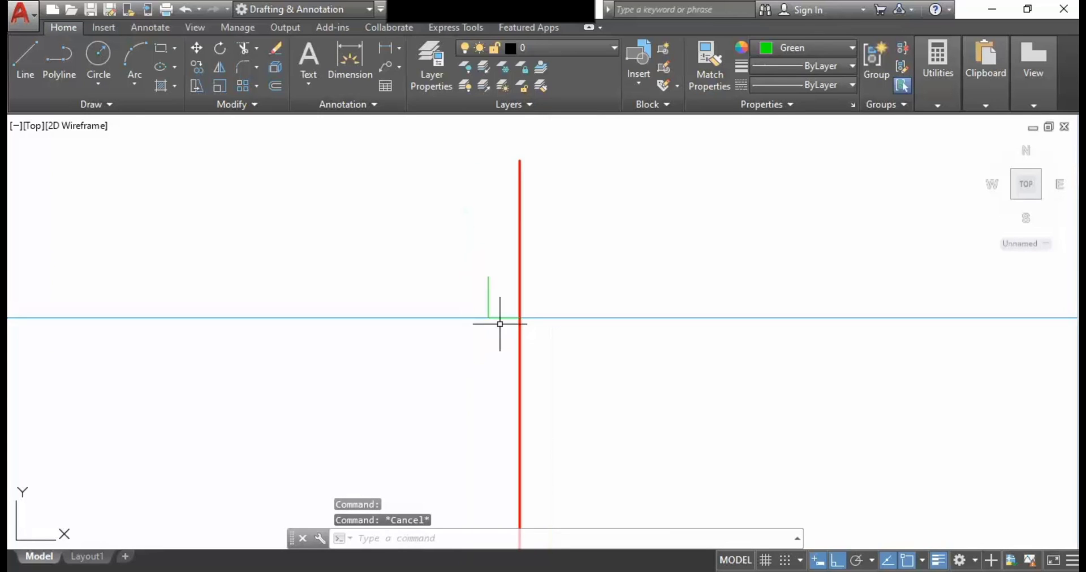
Step: Draw station 0's WL 6 half-breadth from the offset table as a 2059-unit line to the left along WL6 from the centreline
mouse_move(654, 356)
middle_down()
mouse_move(275, 366)
mouse_move(531, 347)
mouse_move(44, 435)
middle_up()
scroll(481, 169, down, 2)
scroll(504, 151, up, 3)
scroll(504, 151, down, 4)
scroll(547, 200, up, 4)
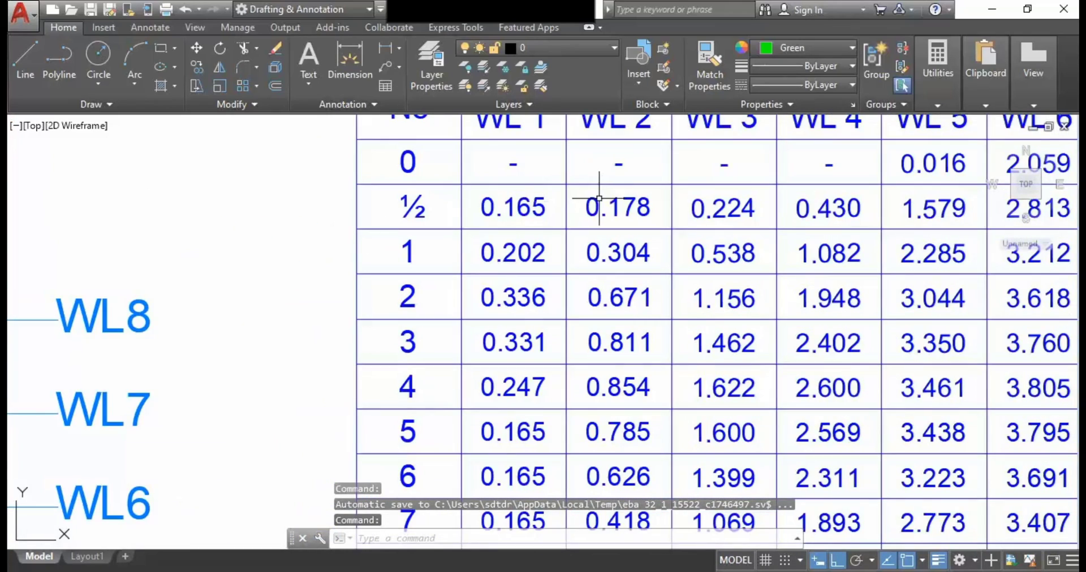
middle_drag(288, 216, 128, 300)
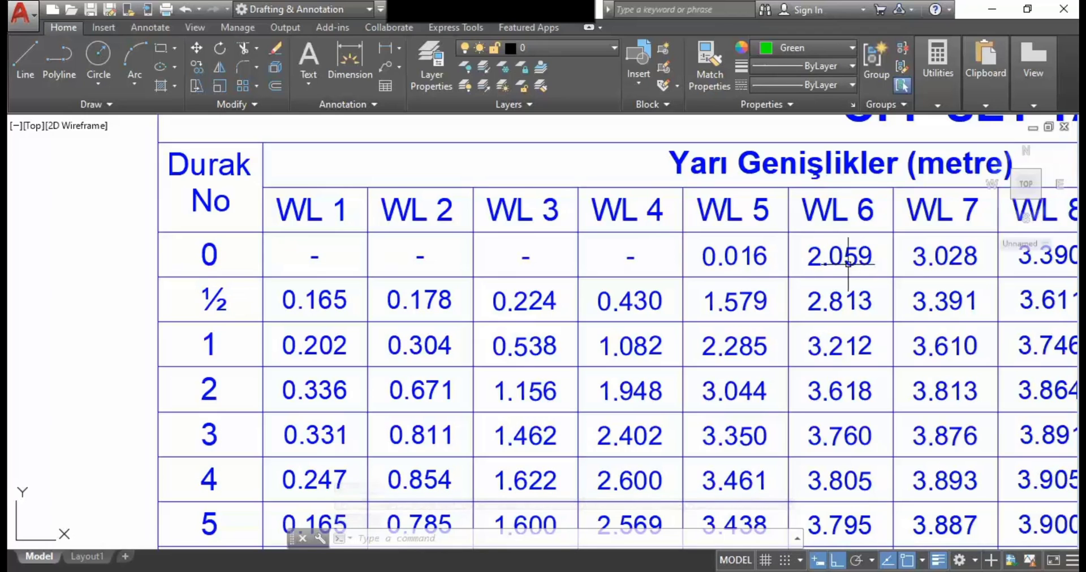
scroll(720, 266, down, 5)
scroll(429, 318, up, 3)
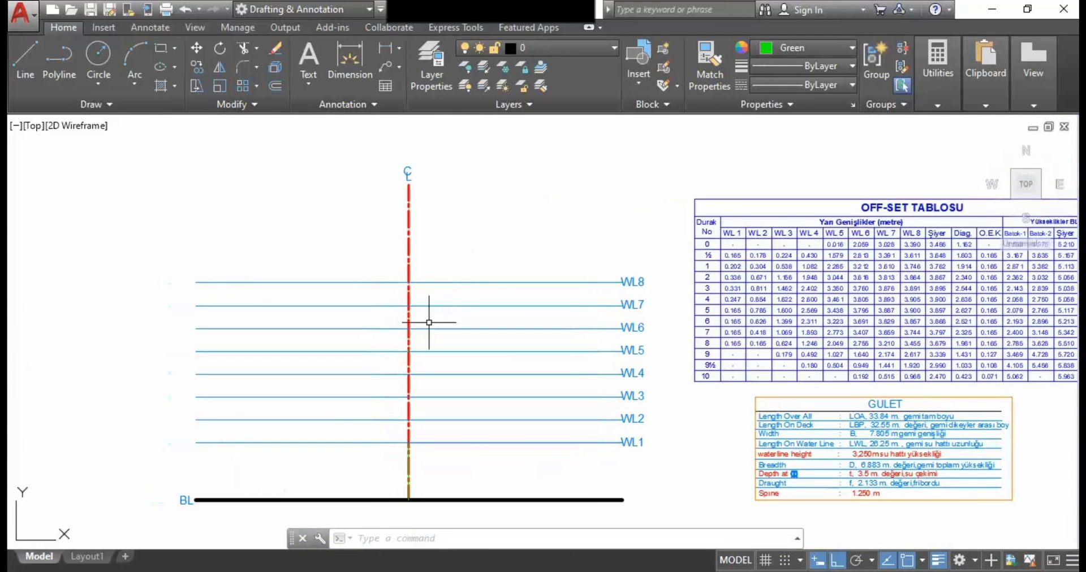
click(24, 57)
click(395, 331)
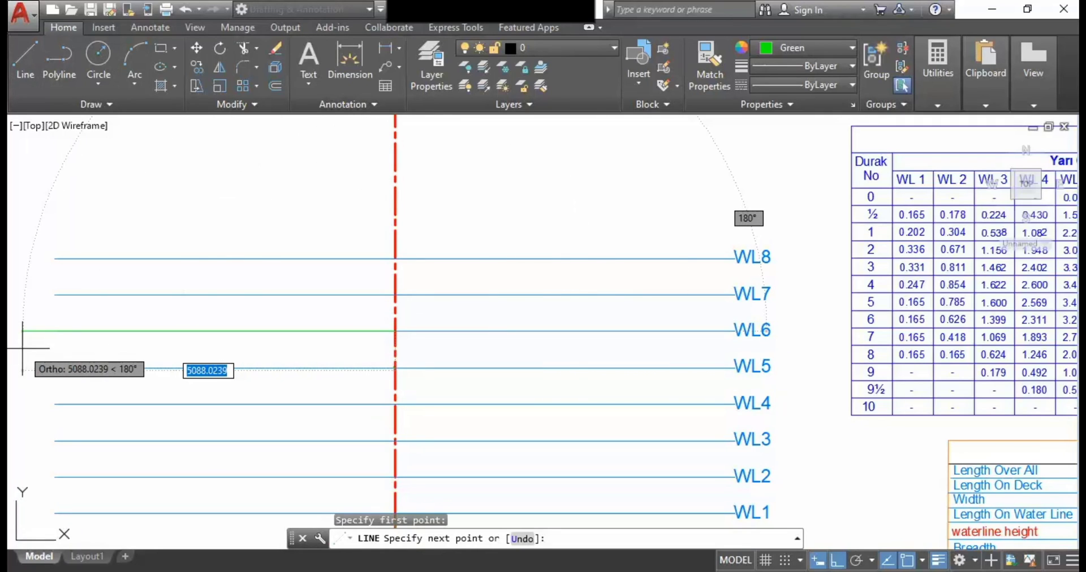
text(20)
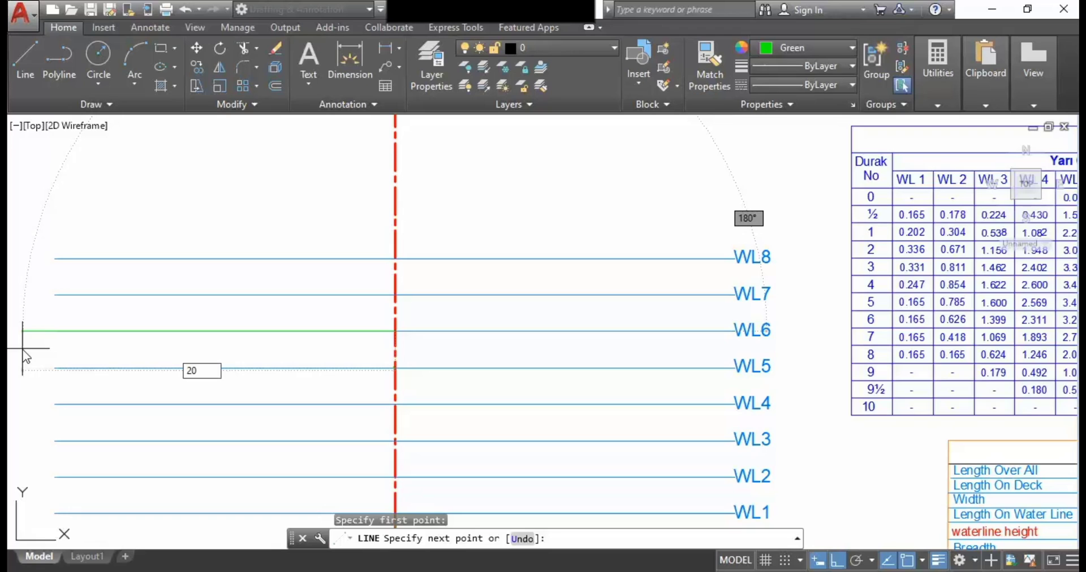
text(59)
key(Return)
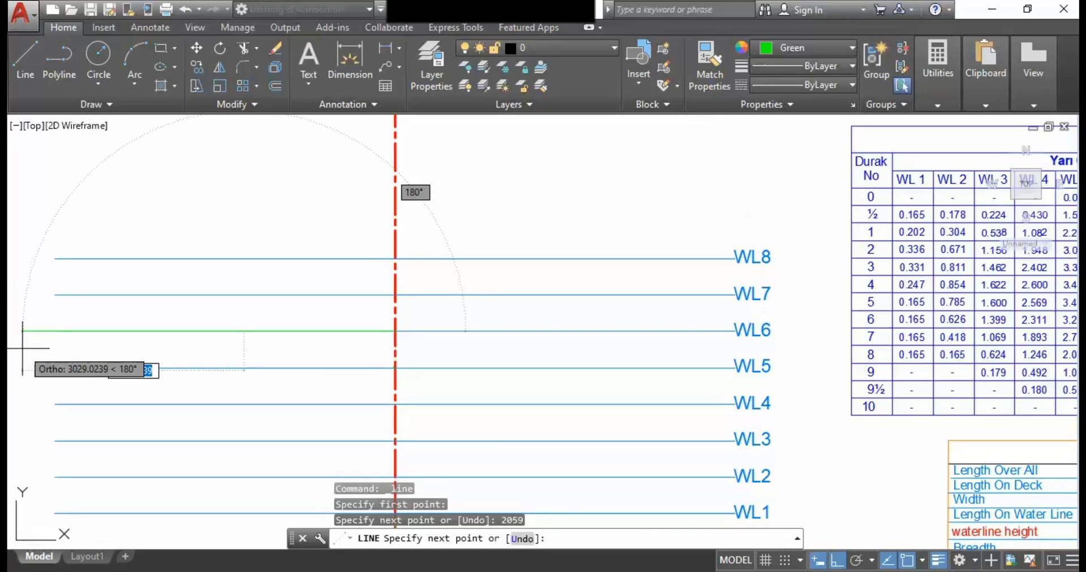
Step: Add a short vertical tick upward at the left end of the WL6 offset line and finish the line
scroll(276, 368, up, 4)
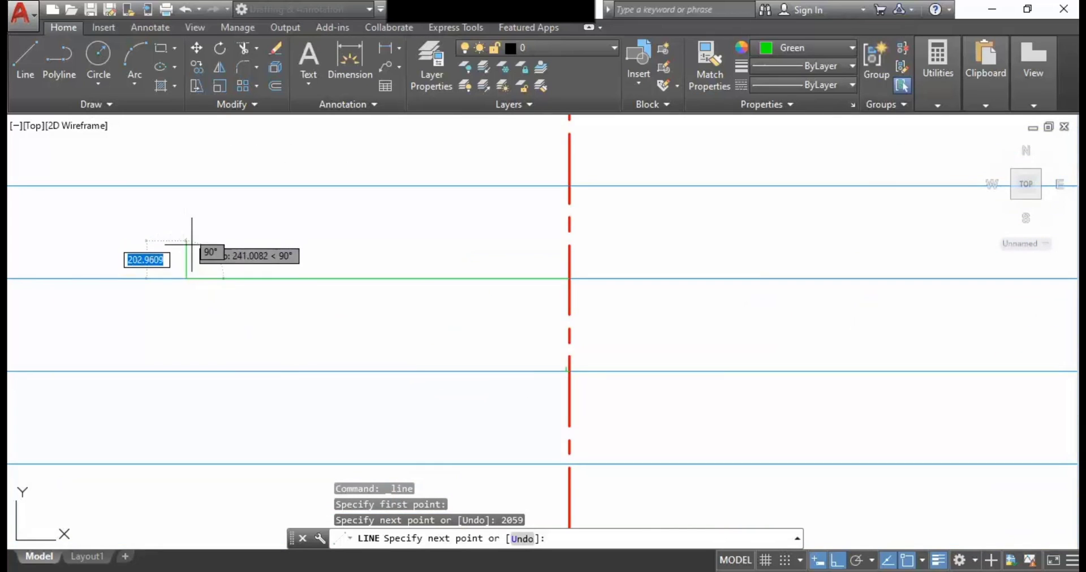
scroll(190, 251, up, 2)
click(190, 252)
right_click(190, 252)
click(223, 262)
scroll(321, 306, down, 2)
middle_drag(399, 341, 415, 320)
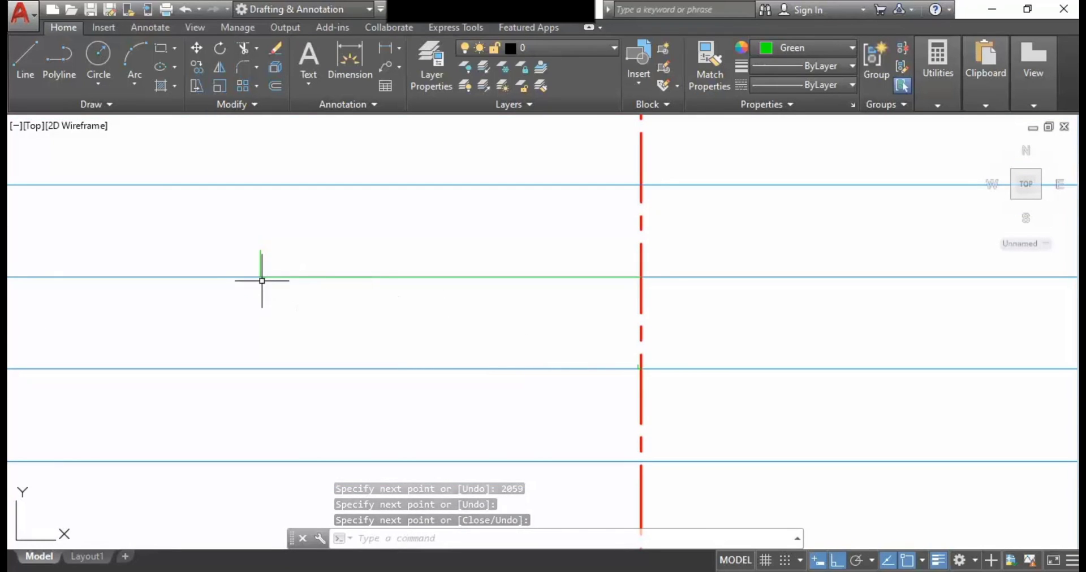
Step: Draw station 0's WL 7 half-breadth from the offset table as a 3028-unit line to the left along WL7 from the centreline
scroll(401, 314, down, 4)
mouse_move(596, 281)
middle_down()
mouse_move(300, 291)
mouse_move(10, 356)
middle_up()
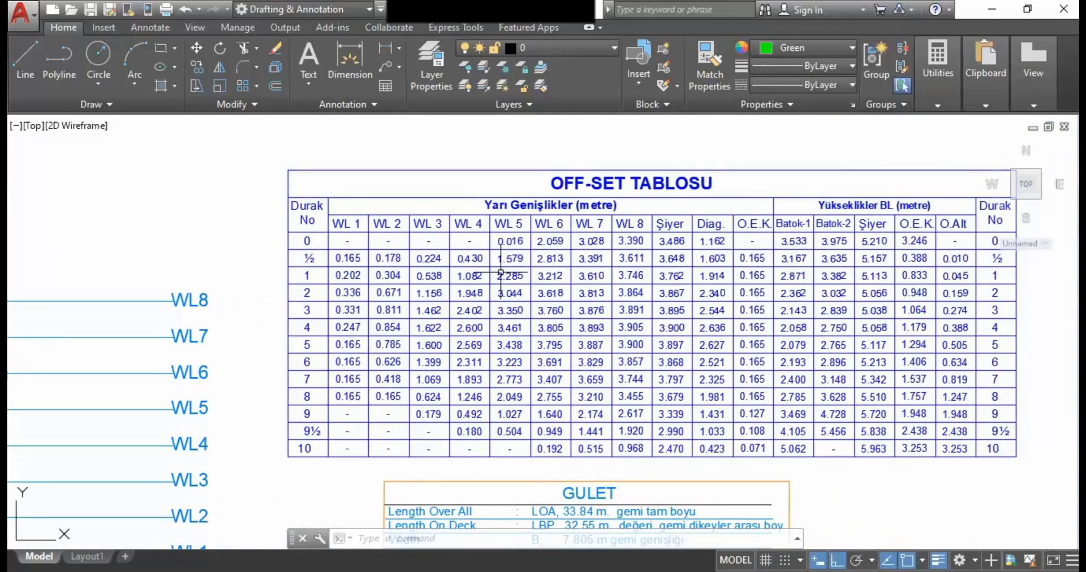
scroll(602, 250, up, 6)
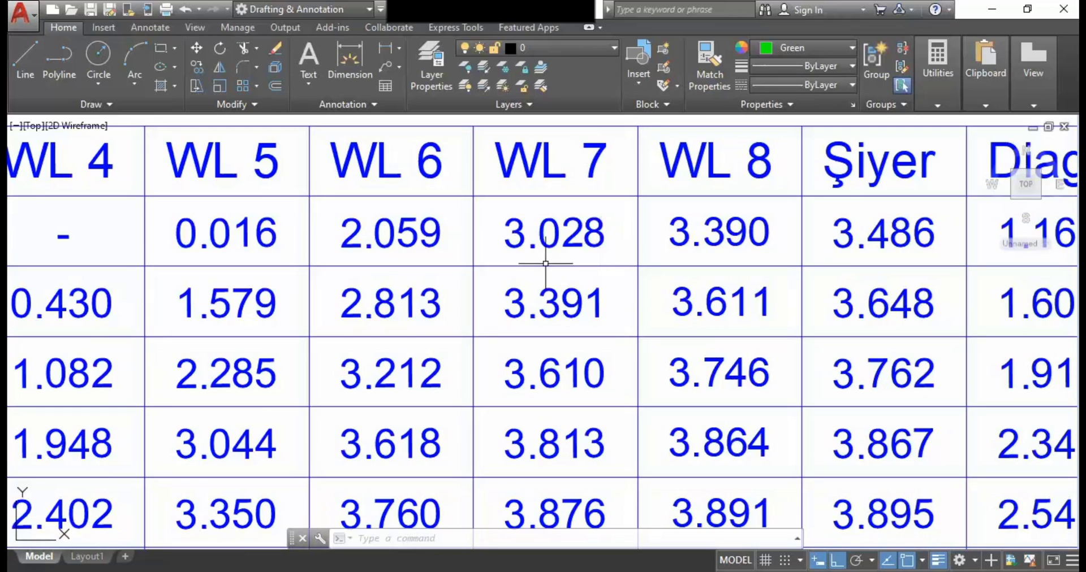
scroll(531, 262, down, 7)
middle_drag(141, 294, 650, 244)
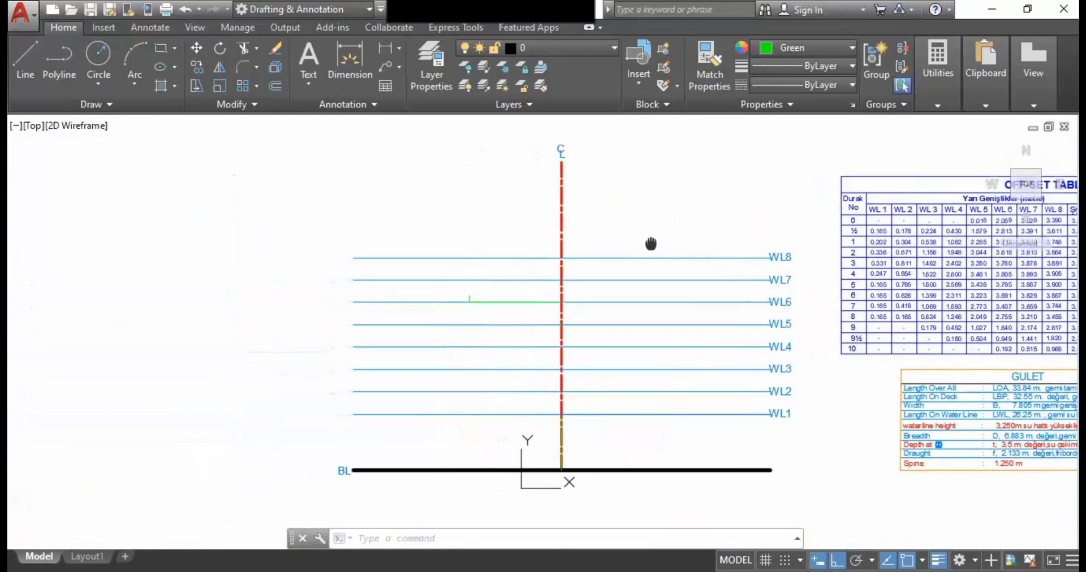
scroll(565, 321, up, 4)
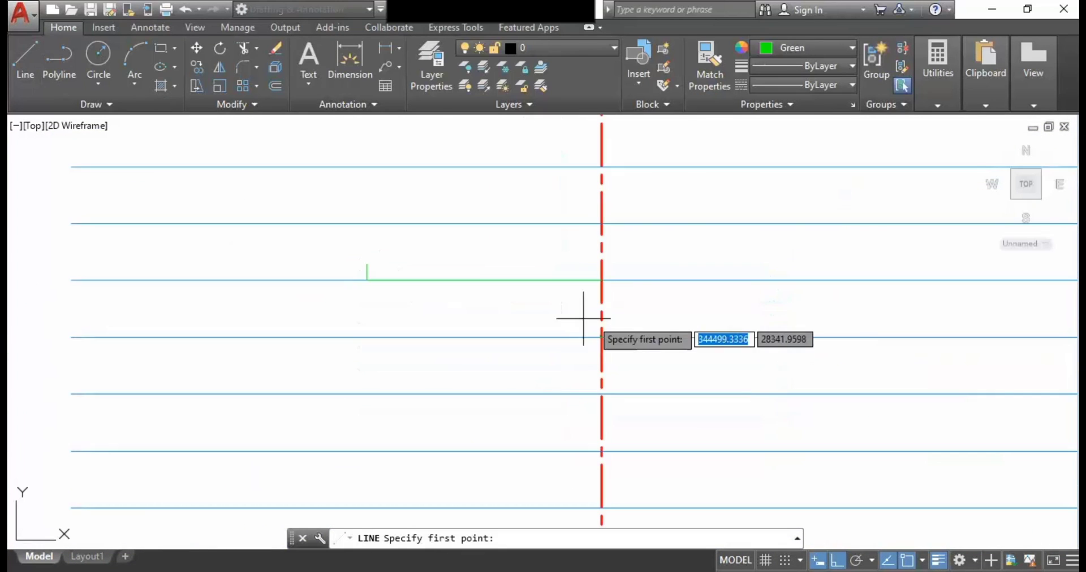
click(601, 223)
scroll(511, 233, down, 2)
scroll(511, 232, down, 3)
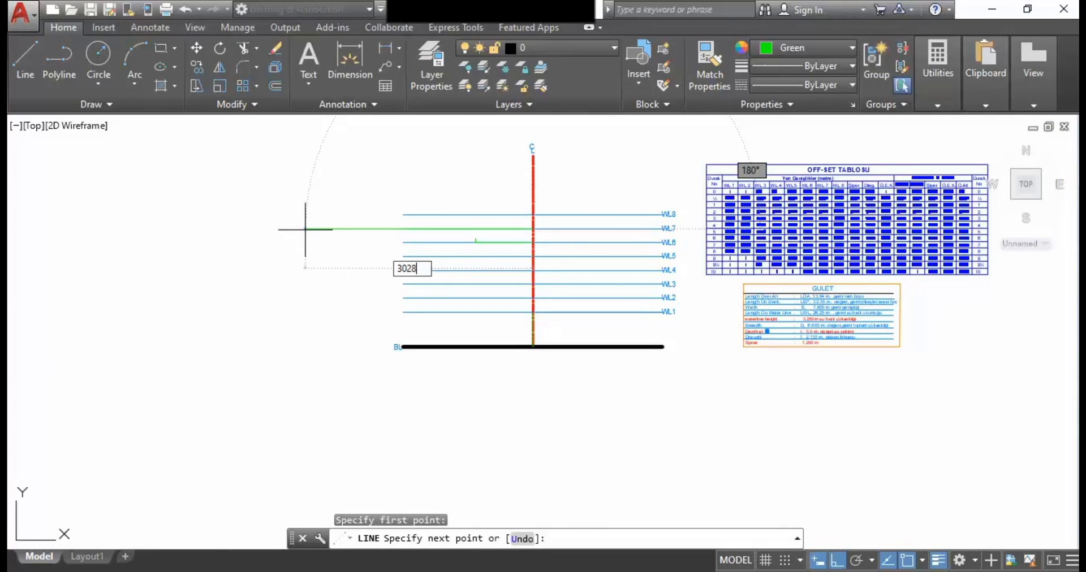
text(3028)
key(Return)
Step: Add a vertical tick about 198 units high at the left end of the WL7 offset line and finish the line
scroll(314, 227, up, 6)
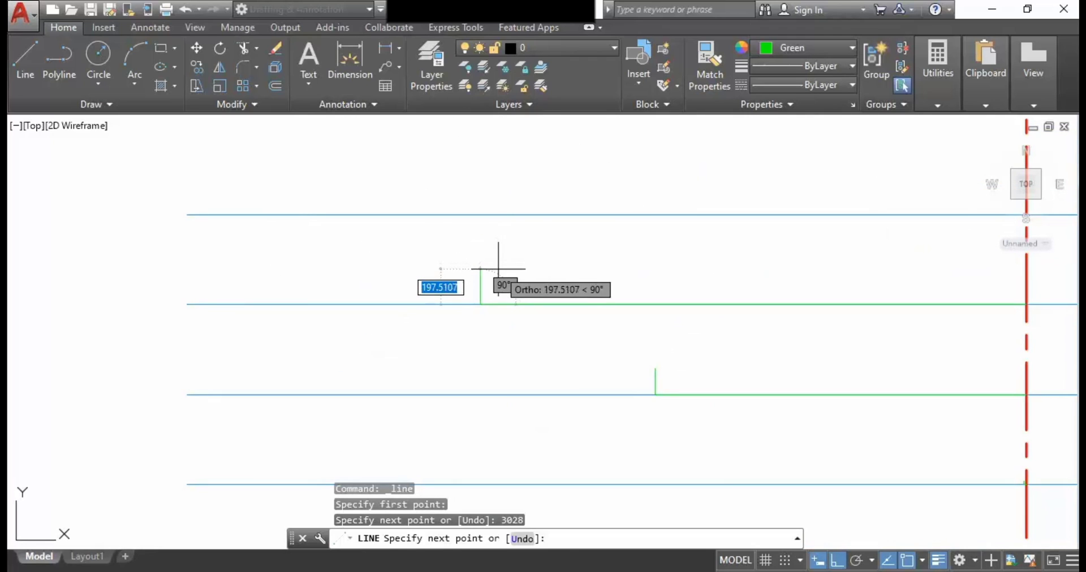
click(496, 269)
right_click(497, 270)
click(513, 279)
scroll(594, 278, down, 4)
scroll(482, 251, up, 2)
middle_drag(550, 292, 525, 291)
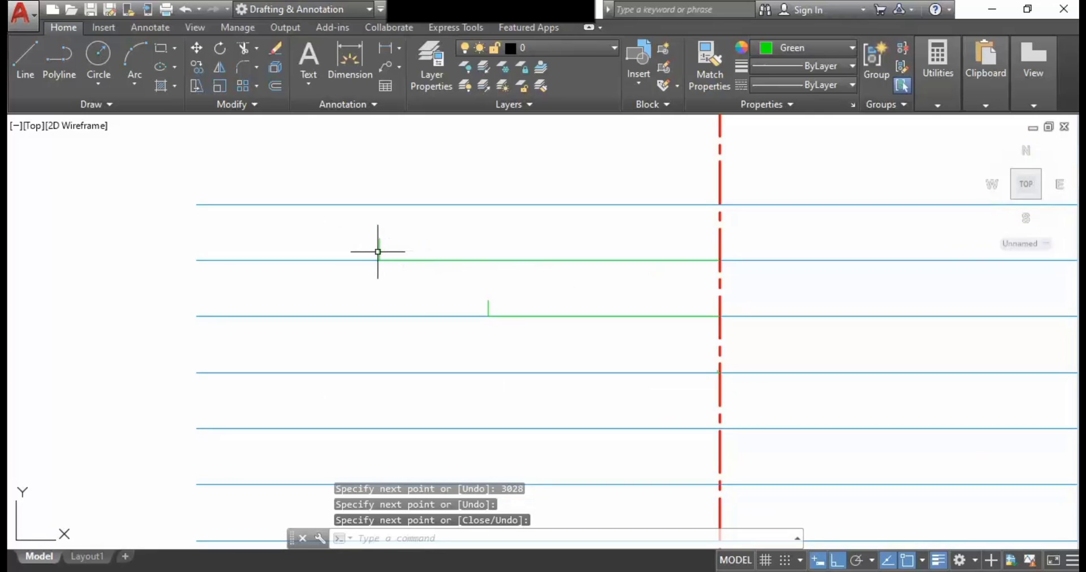
Step: Draw station 0's WL 8 half-breadth from the offset table as a 3390-unit line to the left along WL8 from the centreline
scroll(378, 251, down, 3)
scroll(594, 247, up, 1)
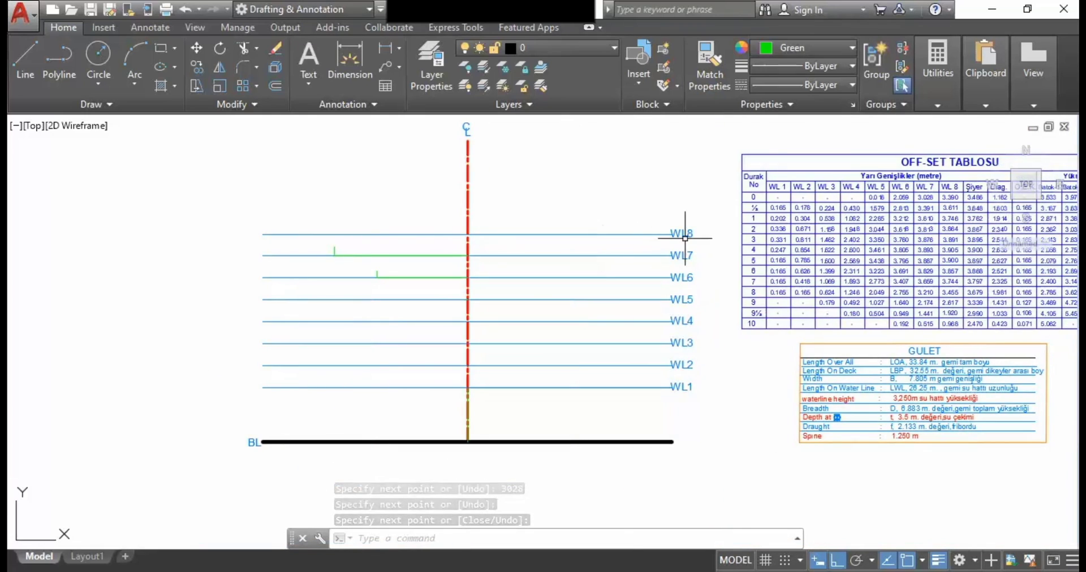
scroll(685, 238, up, 4)
scroll(744, 242, down, 2)
mouse_move(744, 242)
middle_down()
mouse_move(669, 239)
mouse_move(231, 315)
middle_up()
scroll(669, 247, up, 2)
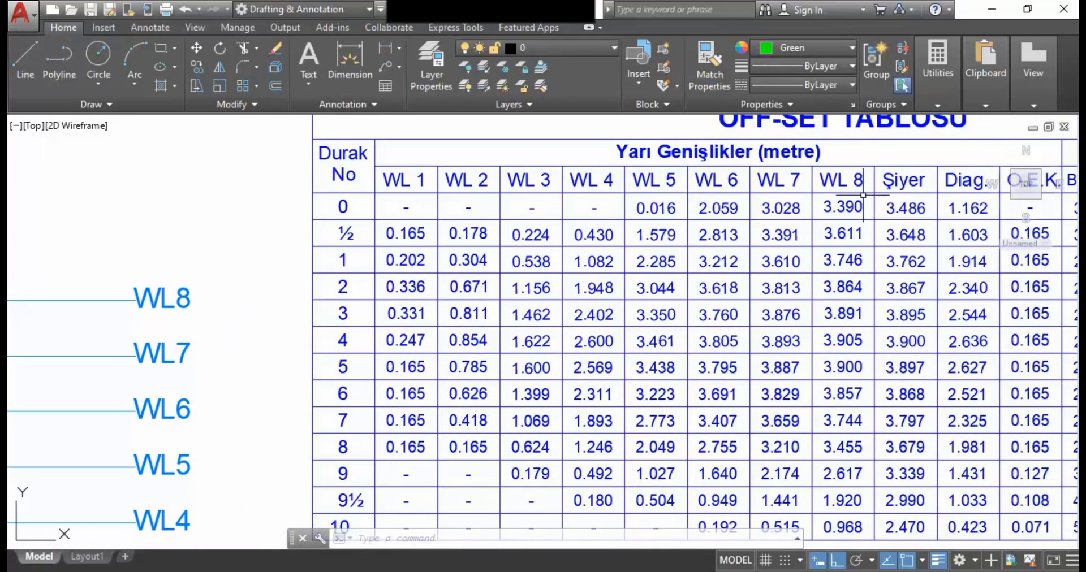
scroll(419, 243, down, 5)
scroll(380, 242, up, 2)
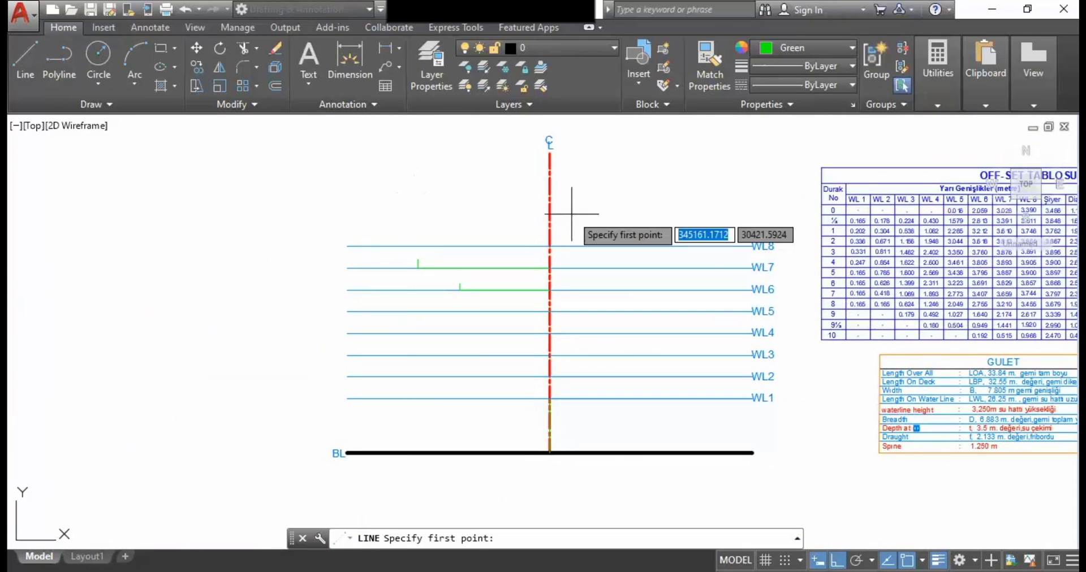
click(549, 246)
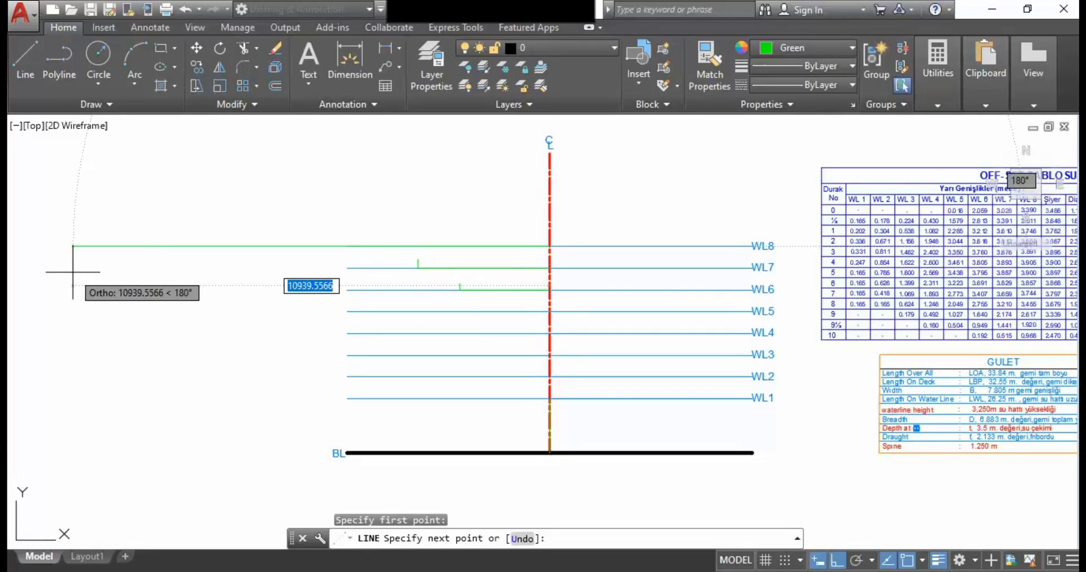
text(3390)
key(Return)
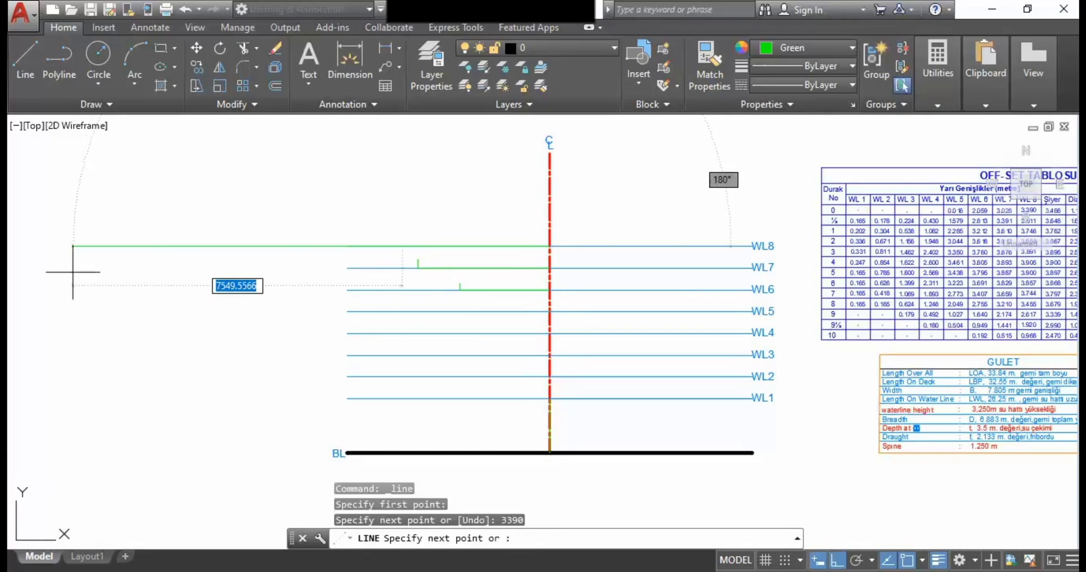
Step: Add a short vertical tick upward at the left end of the WL8 offset line and finish the line
scroll(169, 243, up, 4)
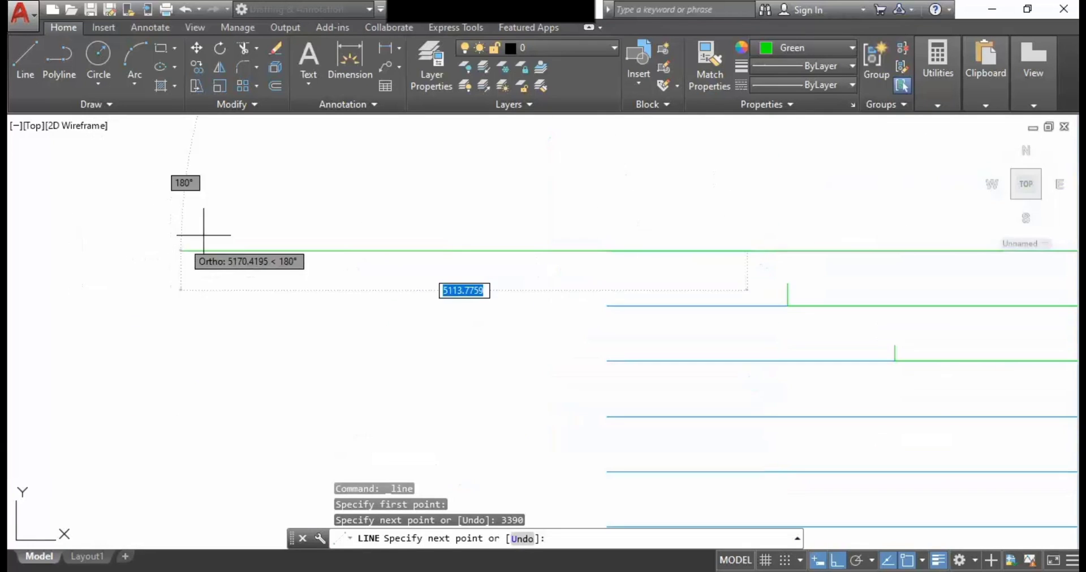
click(758, 202)
right_click(763, 202)
click(783, 214)
middle_drag(744, 214, 134, 153)
scroll(283, 266, down, 3)
scroll(317, 288, up, 3)
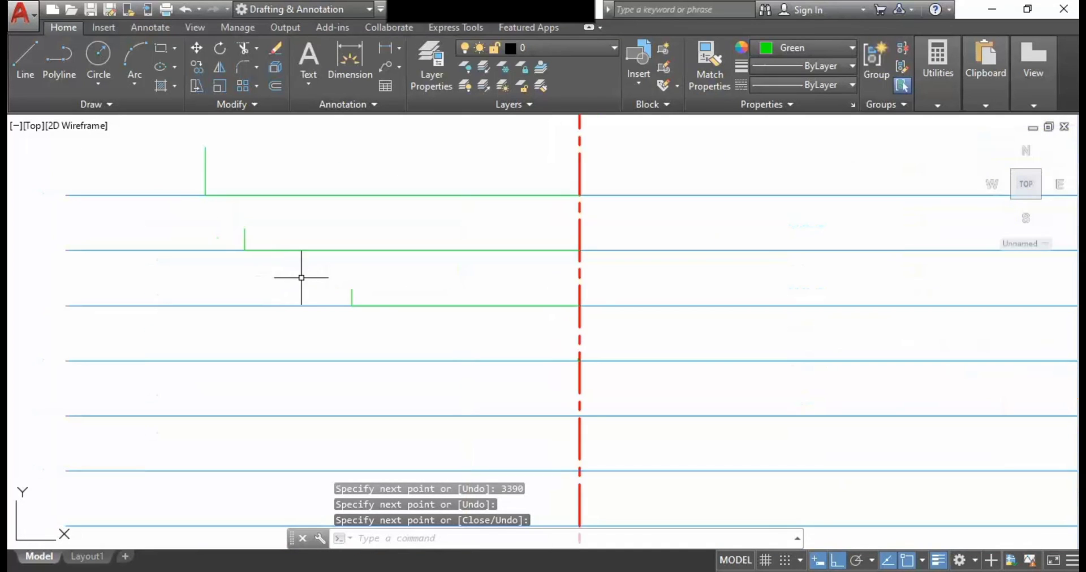
Step: Start a polyline at the WL8 offset end with Ortho off, switch to arc segments, and run it through the WL7 and WL6 offset ends
click(63, 56)
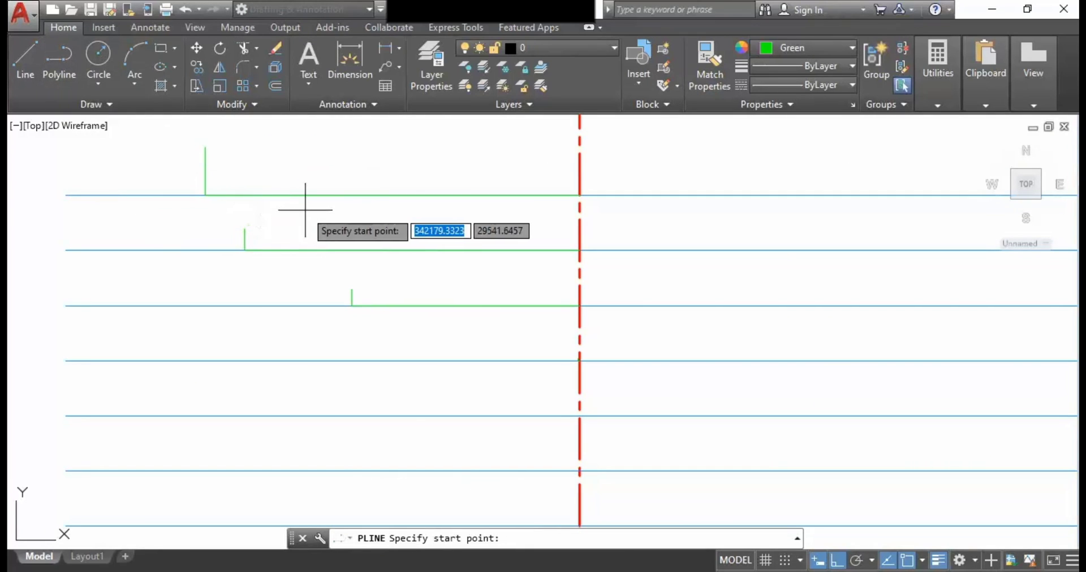
click(205, 195)
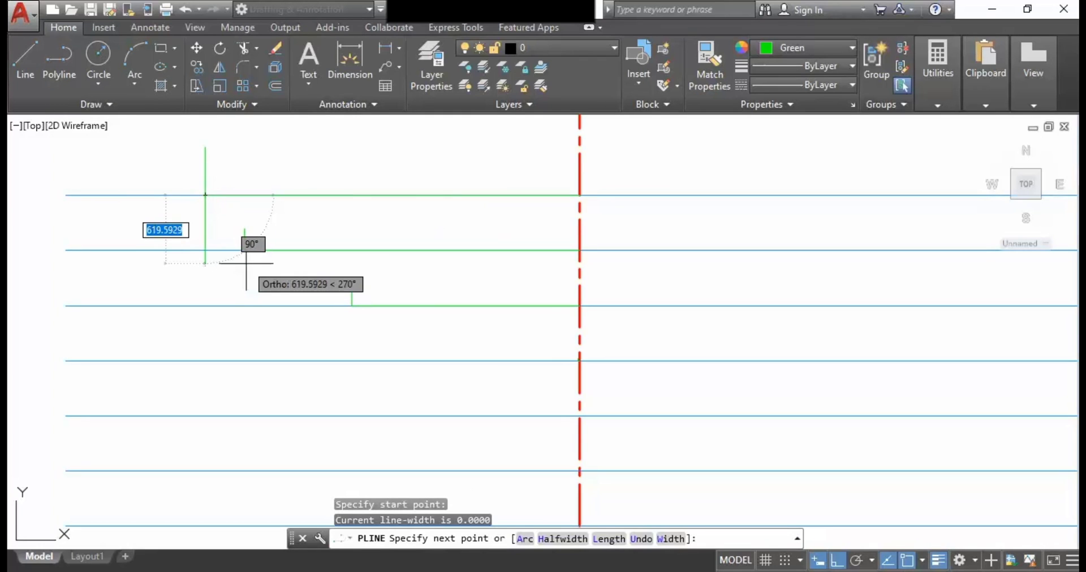
key(F8)
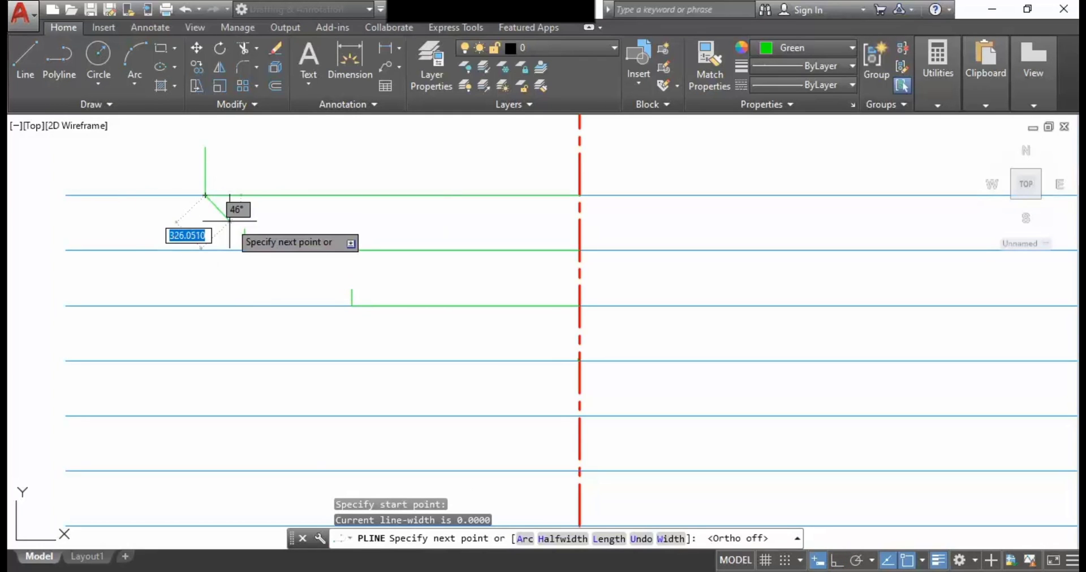
key(Return)
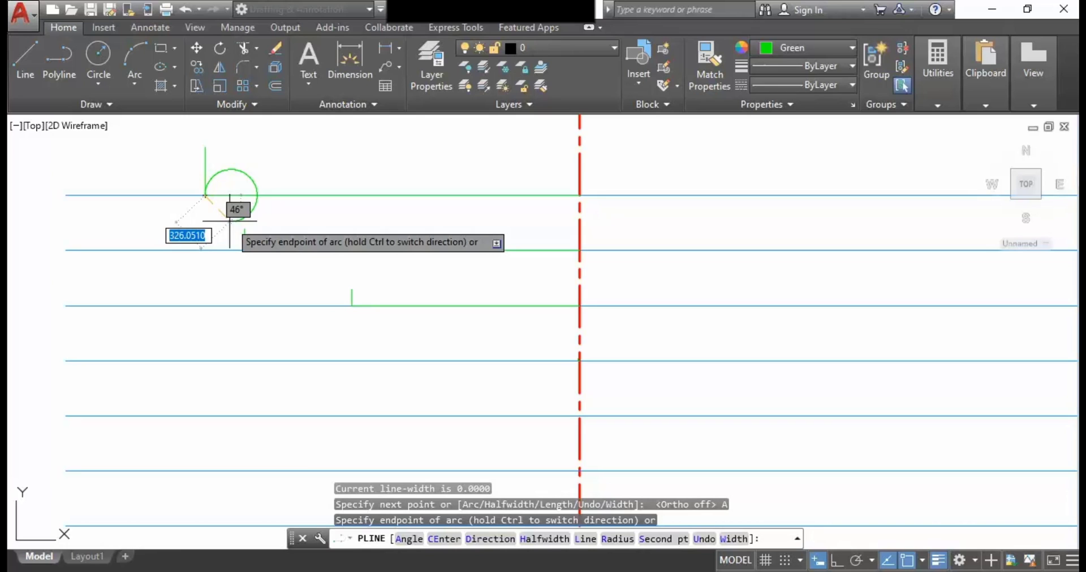
click(244, 250)
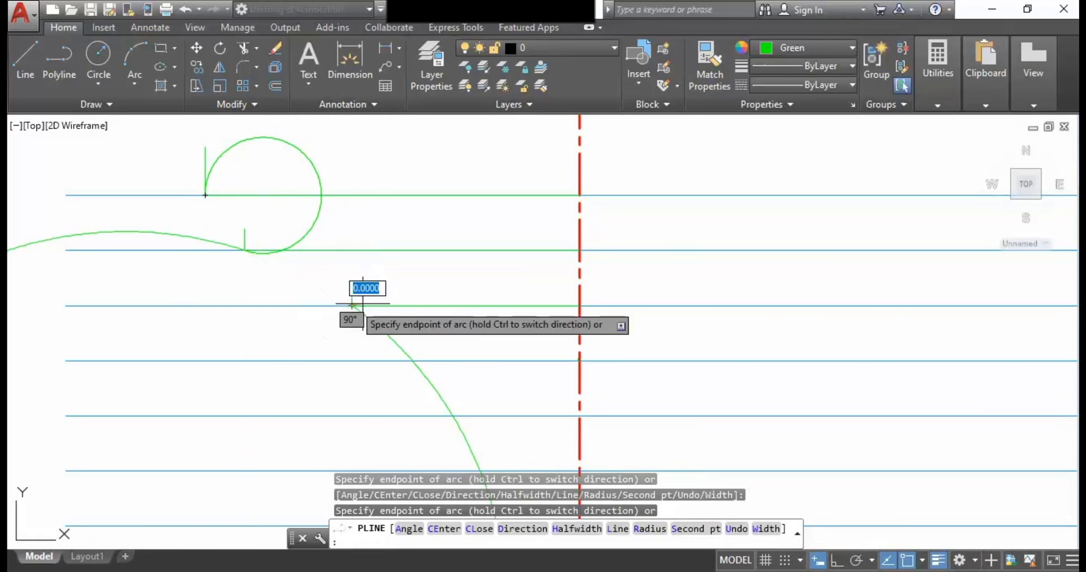
Step: Continue the arc polyline through the WL5 offset end to the centreline at WL4 and finish it
scroll(581, 340, up, 4)
scroll(562, 373, up, 2)
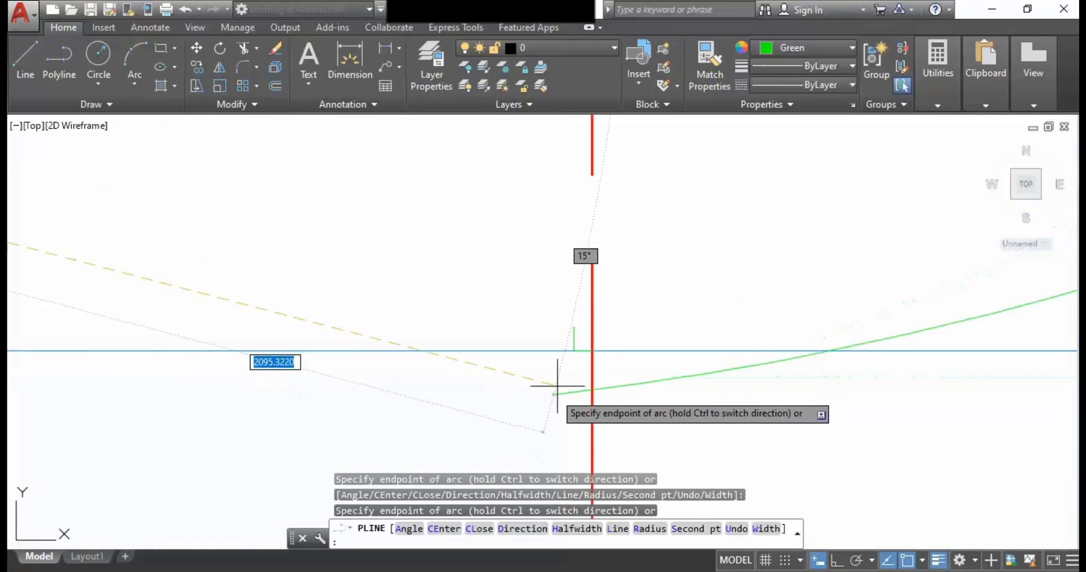
scroll(576, 351, up, 2)
scroll(581, 352, down, 4)
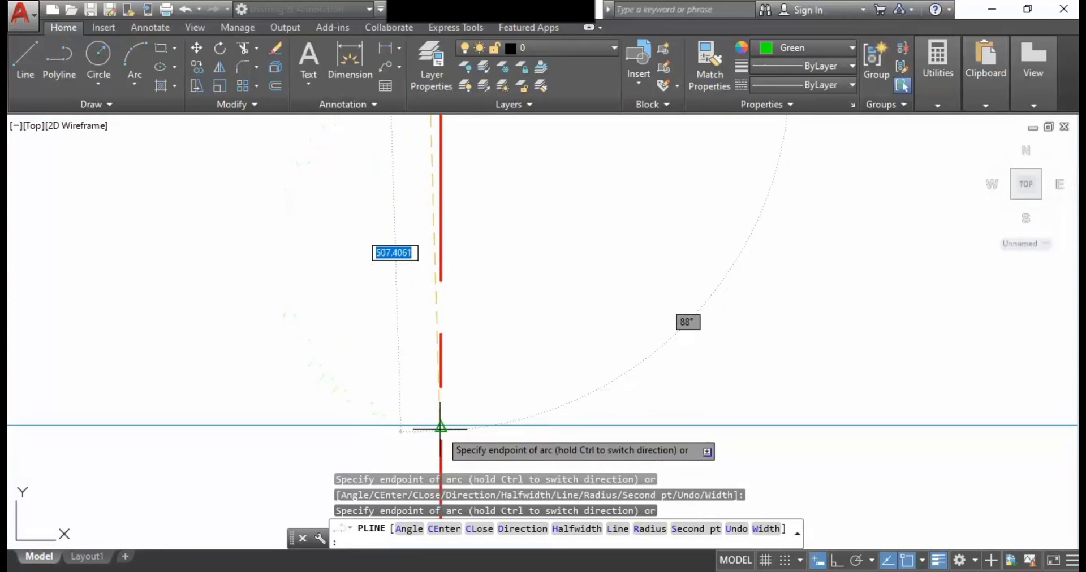
right_click(440, 425)
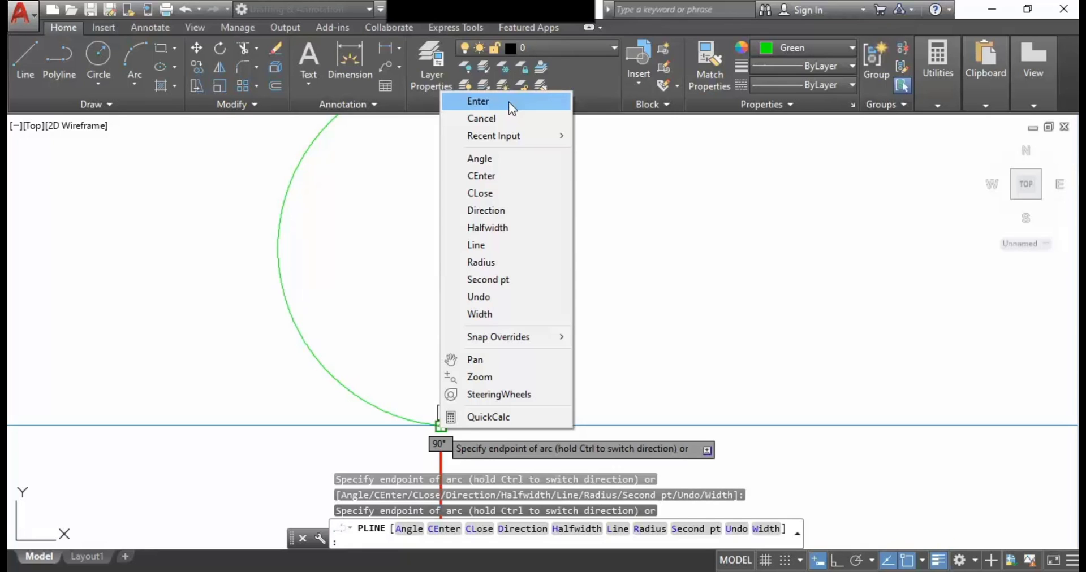
click(508, 102)
Step: Examine the station 0 polyline's arcs against the waterlines, the centreline and the offset table
scroll(785, 417, up, 3)
middle_drag(785, 417, 531, 300)
scroll(717, 325, down, 6)
scroll(877, 310, up, 4)
scroll(886, 315, down, 4)
scroll(688, 335, up, 1)
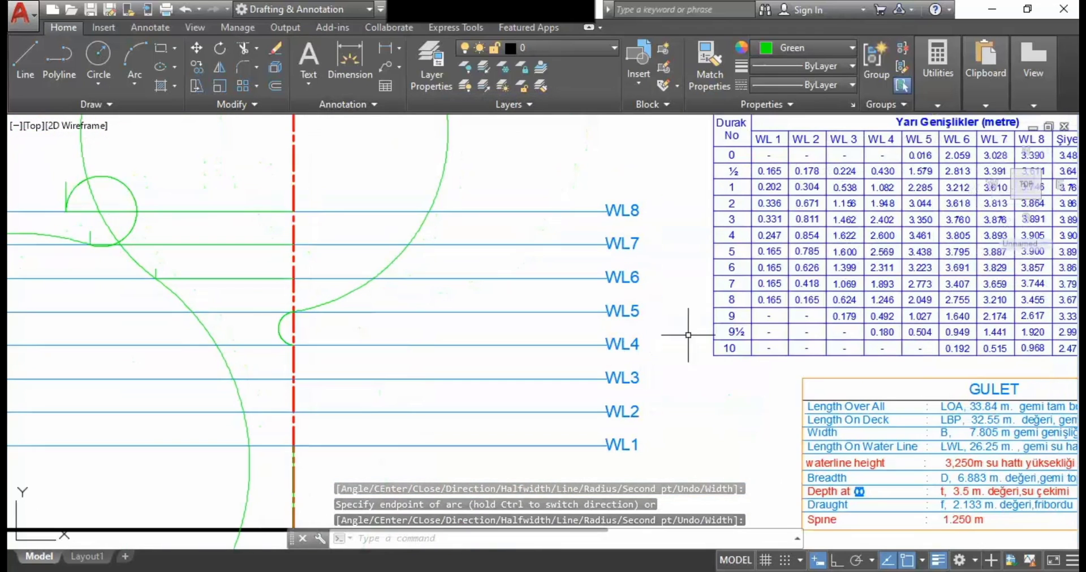
scroll(294, 345, up, 5)
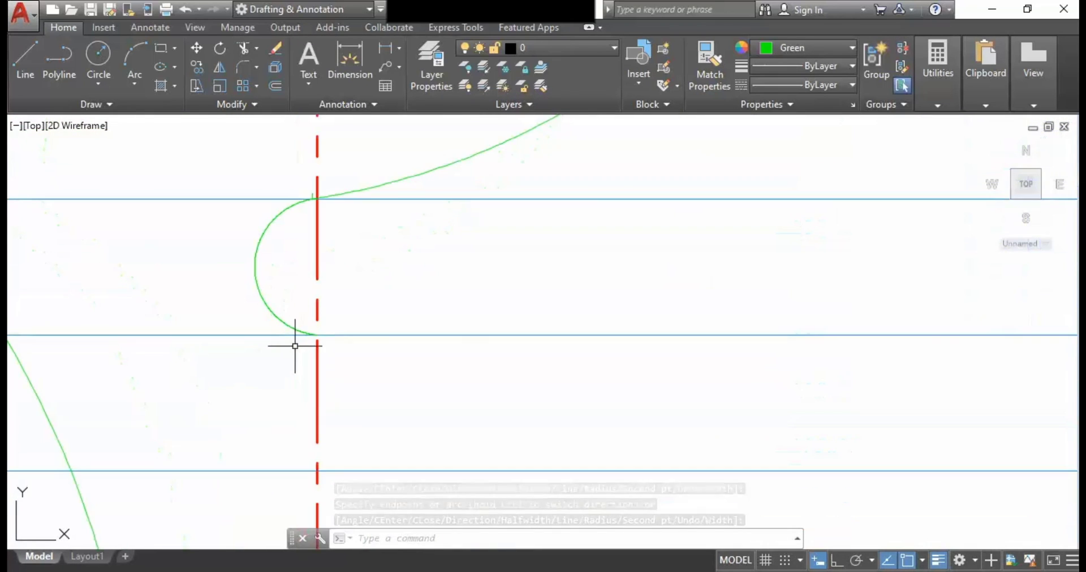
scroll(298, 342, up, 3)
scroll(359, 321, down, 8)
scroll(356, 213, up, 3)
mouse_move(379, 333)
middle_down()
mouse_move(412, 175)
mouse_move(396, 325)
middle_up()
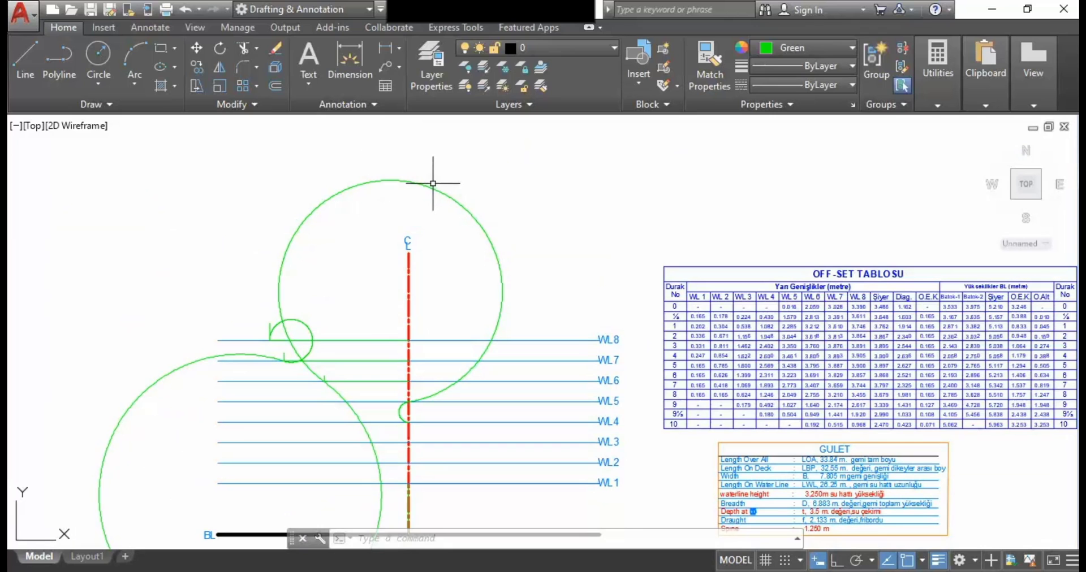
Step: Select the polyline and stretch the midpoint of its WL6–WL5 arc inward to form a shallow downward-bowed curve
click(433, 183)
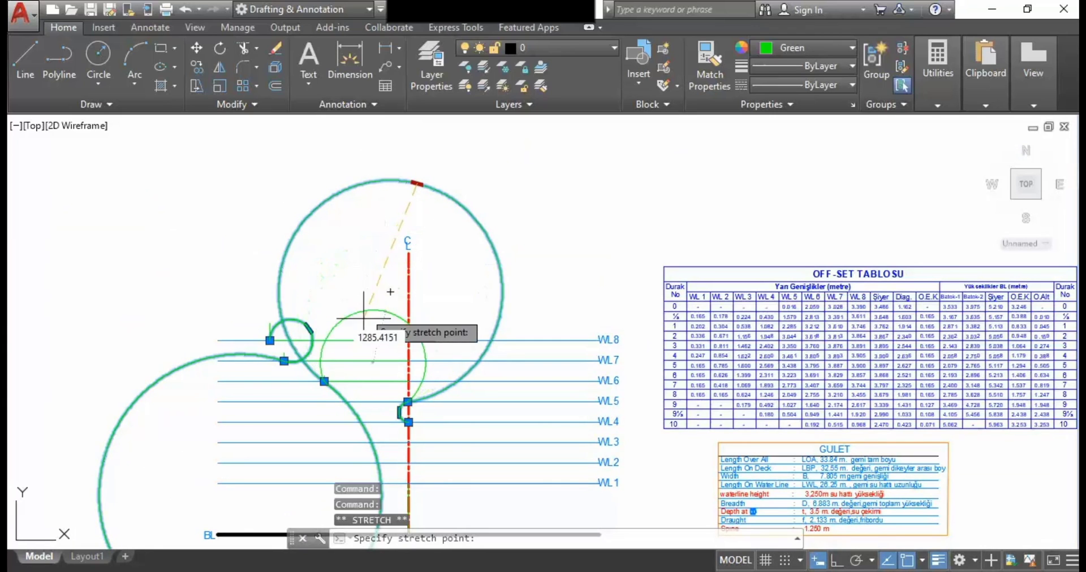
scroll(364, 359, up, 6)
scroll(371, 453, down, 2)
click(370, 463)
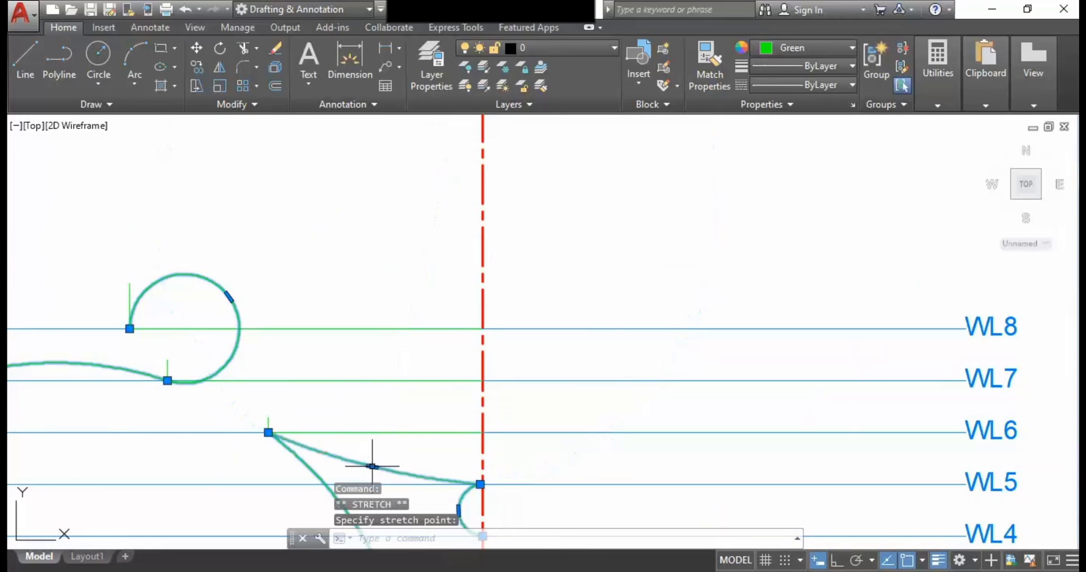
Step: Stretch the midpoint of the large WL7–WL6 arc in between its two offset ends to form a shallow curve
scroll(354, 376, down, 2)
middle_drag(354, 376, 231, 358)
scroll(163, 480, down, 2)
scroll(164, 514, up, 2)
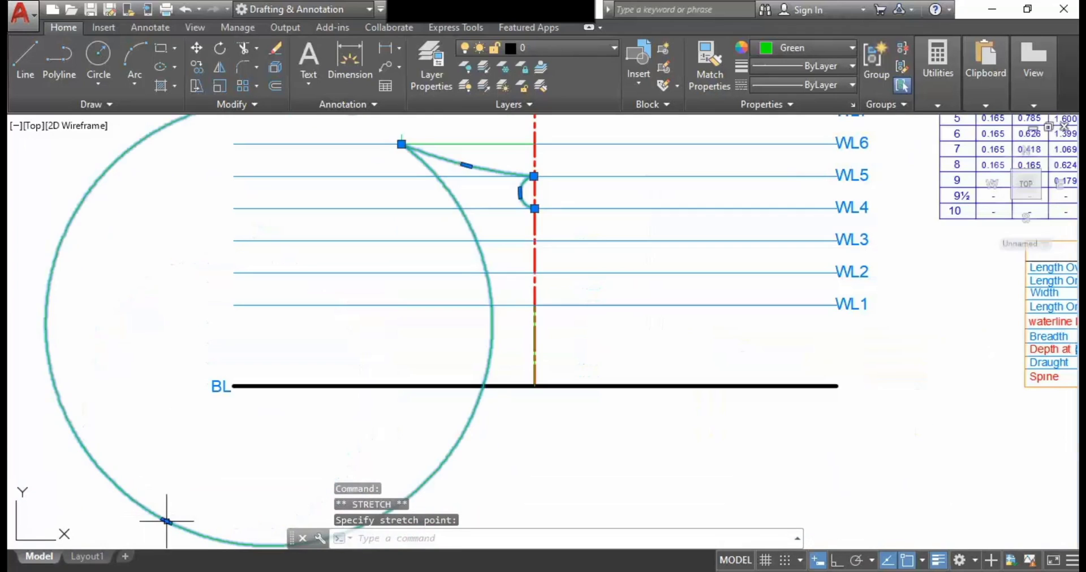
click(161, 518)
scroll(249, 357, down, 2)
middle_drag(283, 197, 235, 352)
scroll(288, 326, up, 8)
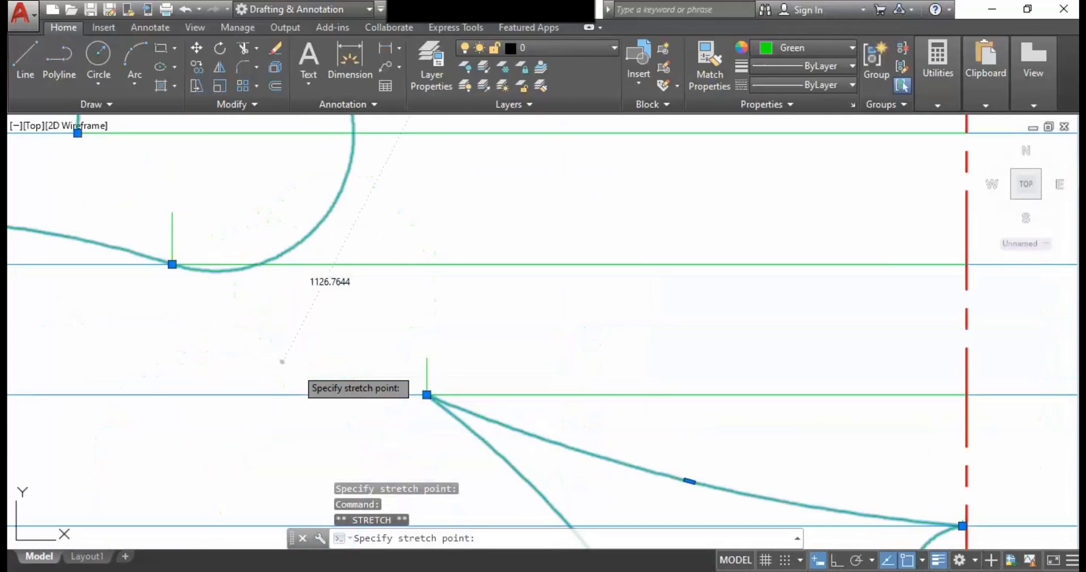
click(297, 352)
Step: Stretch the midpoint of the WL8–WL7 arc in between its two offset ends to form a nearly straight, shallow curve
scroll(401, 453, down, 2)
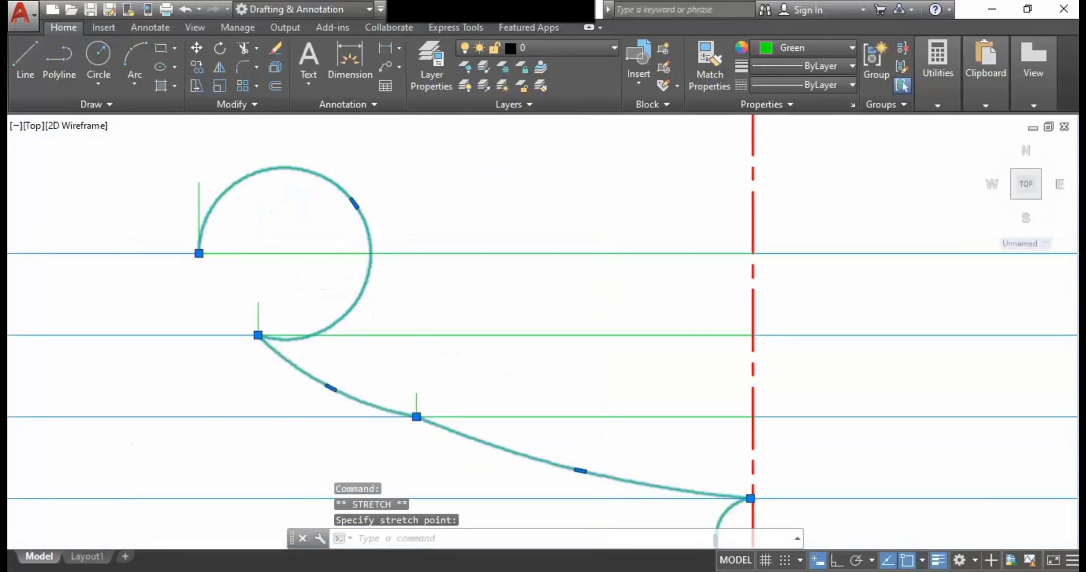
scroll(358, 195, up, 2)
click(353, 206)
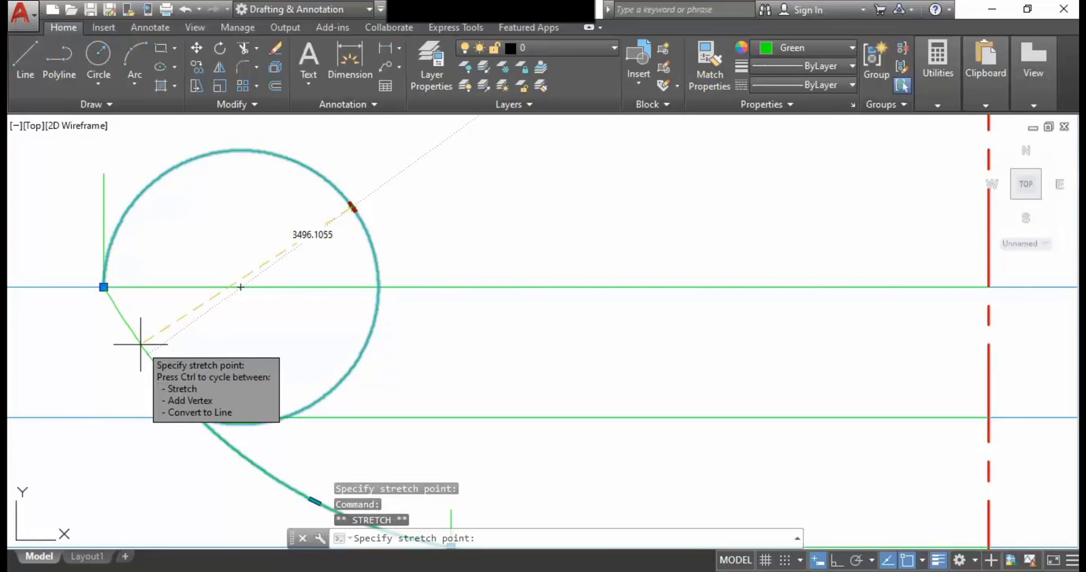
click(141, 342)
Step: Flatten the WL5–WL4 arc by stretching its midpoint close to the centreline
scroll(388, 368, down, 6)
middle_drag(388, 369, 367, 301)
scroll(509, 384, up, 8)
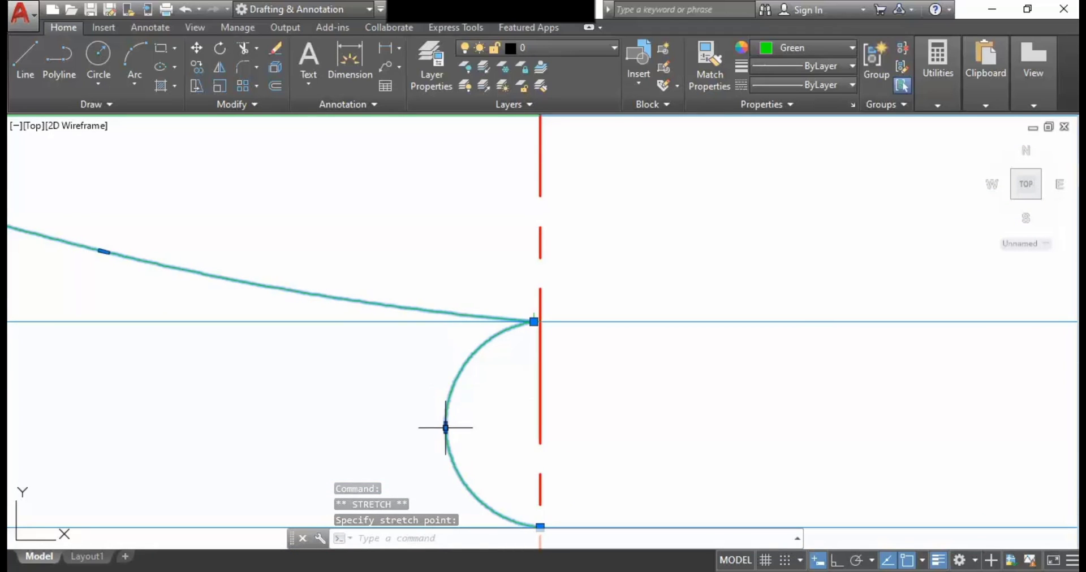
click(446, 428)
scroll(501, 431, up, 6)
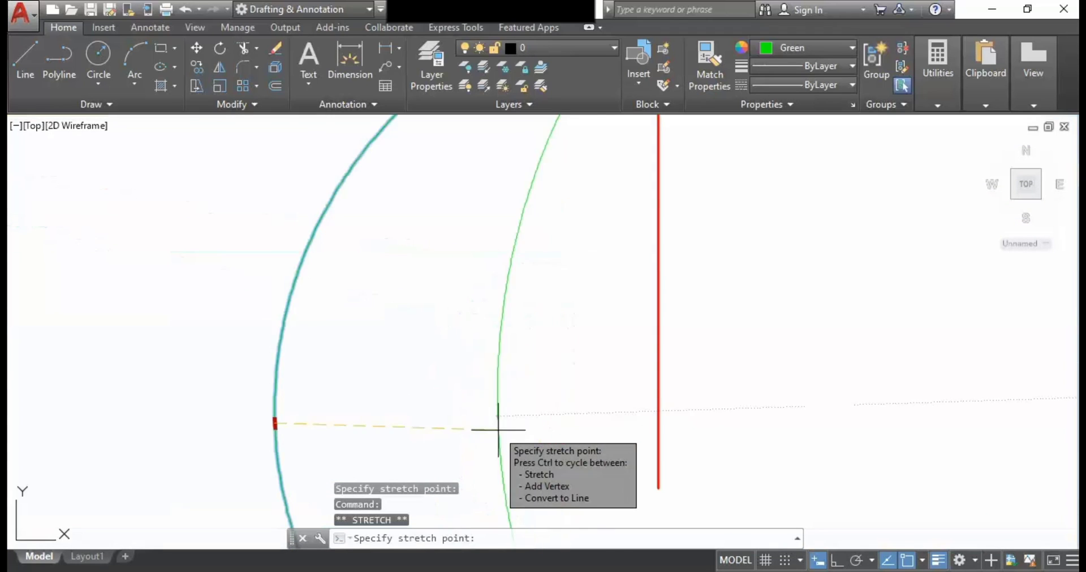
click(633, 403)
scroll(644, 413, down, 5)
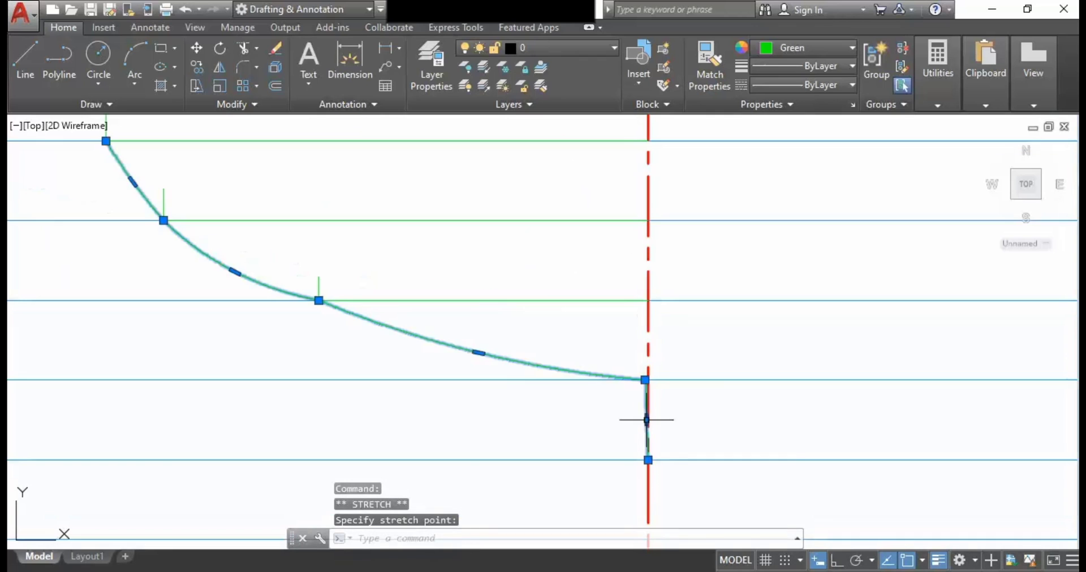
Step: Flatten the WL7–WL6 arc slightly by stretching its midpoint up so it blends more smoothly with the neighbouring arcs
middle_drag(275, 333, 251, 343)
scroll(213, 253, up, 4)
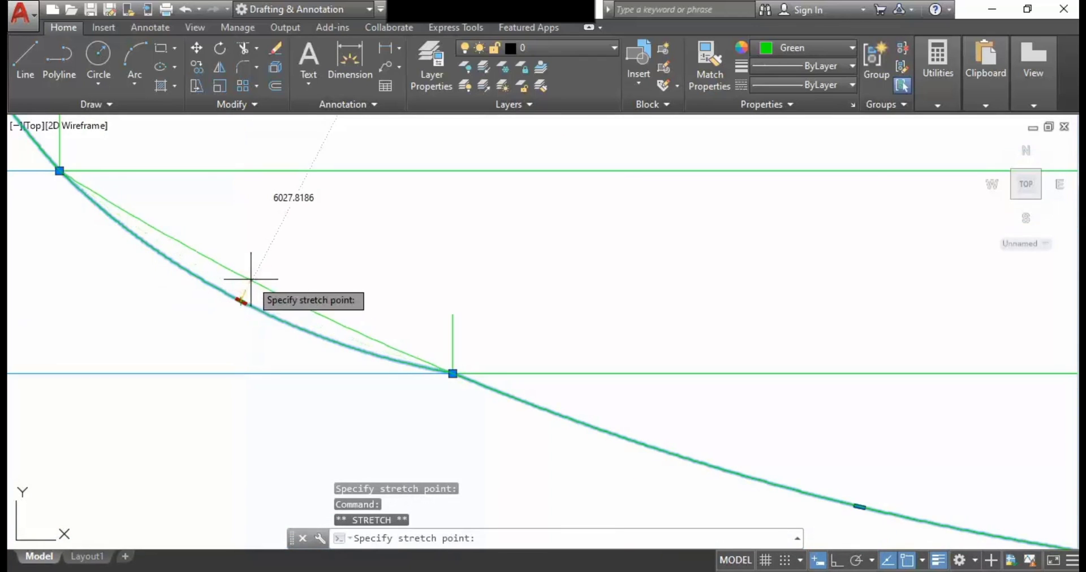
scroll(160, 258, down, 4)
scroll(155, 210, up, 4)
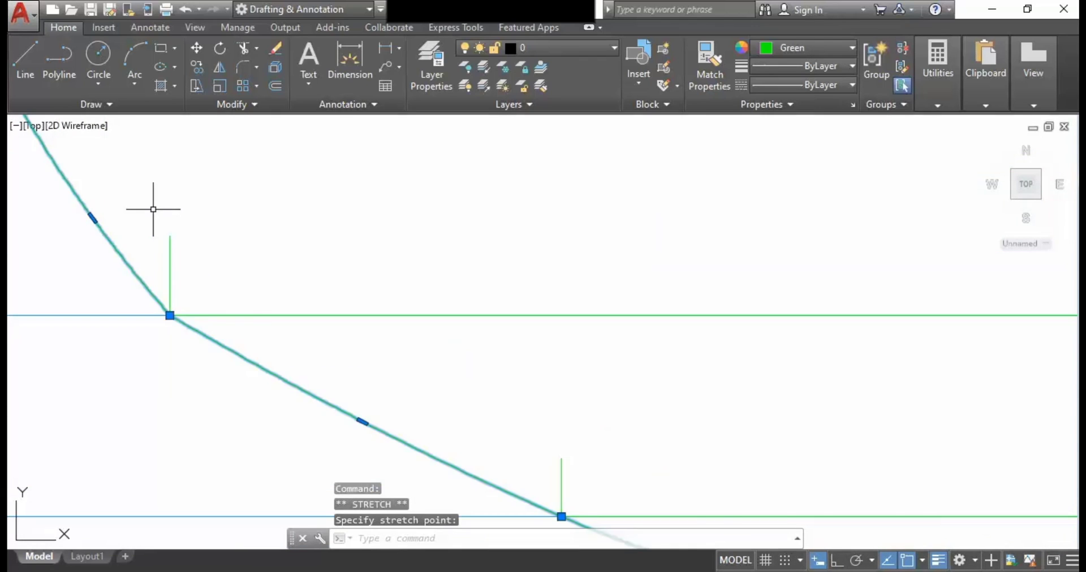
scroll(477, 258, down, 8)
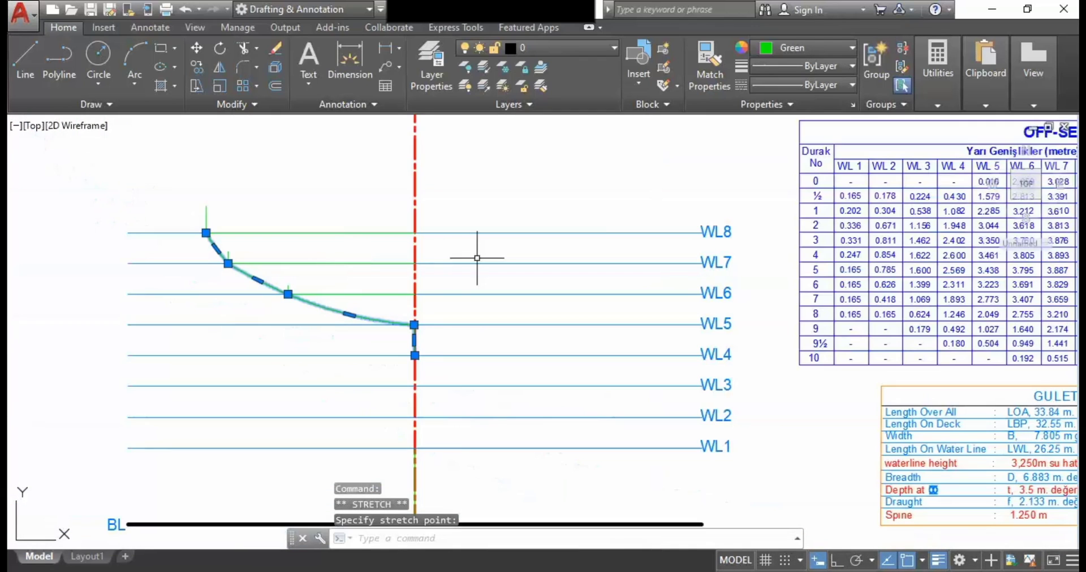
Step: Set the station 0 curve's colour to White and its lineweight to 0.30 mm, and deselect it
click(850, 49)
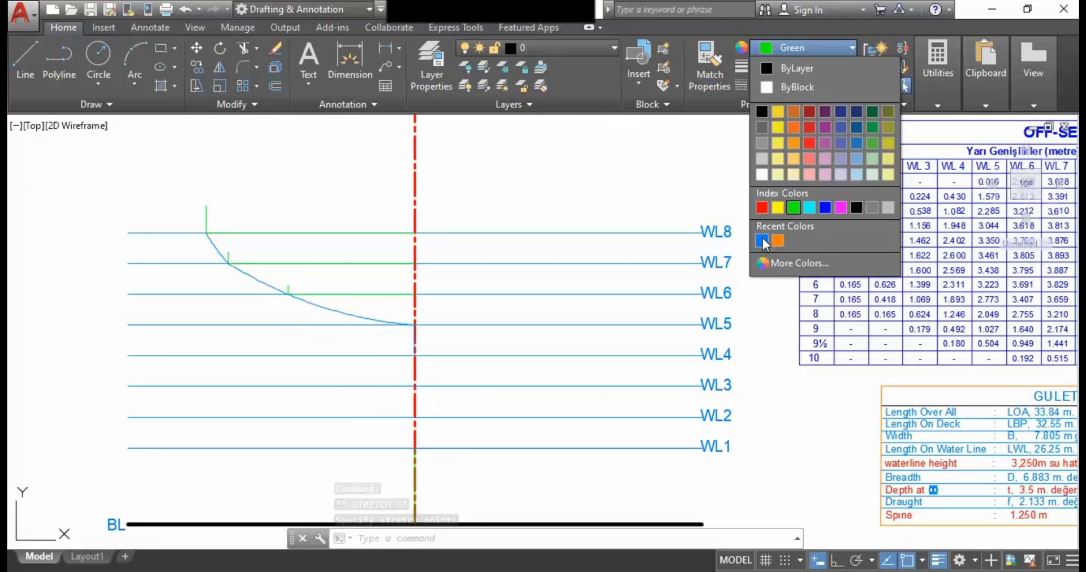
click(857, 207)
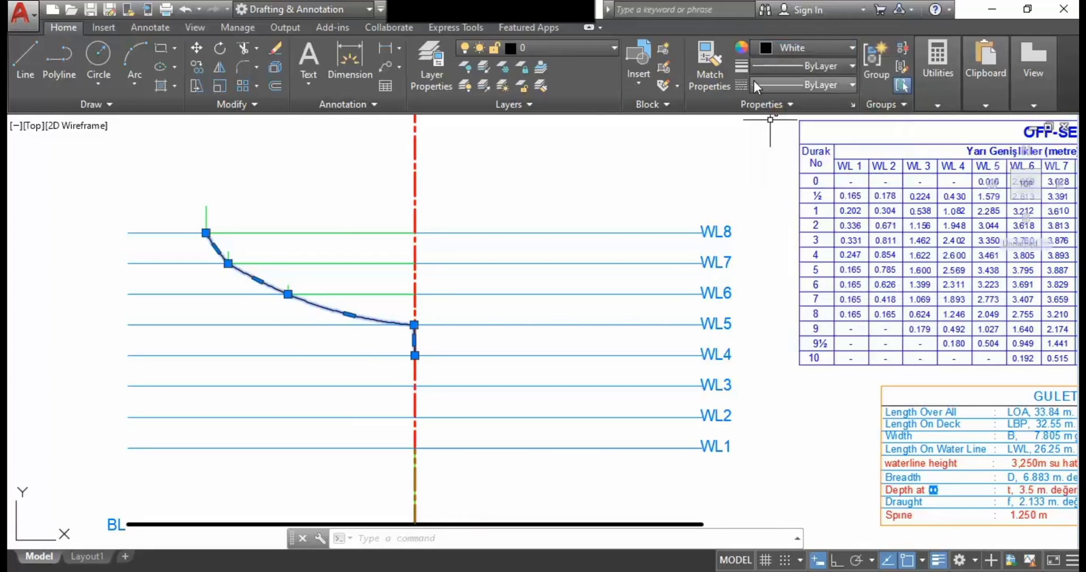
click(811, 67)
scroll(800, 181, down, 3)
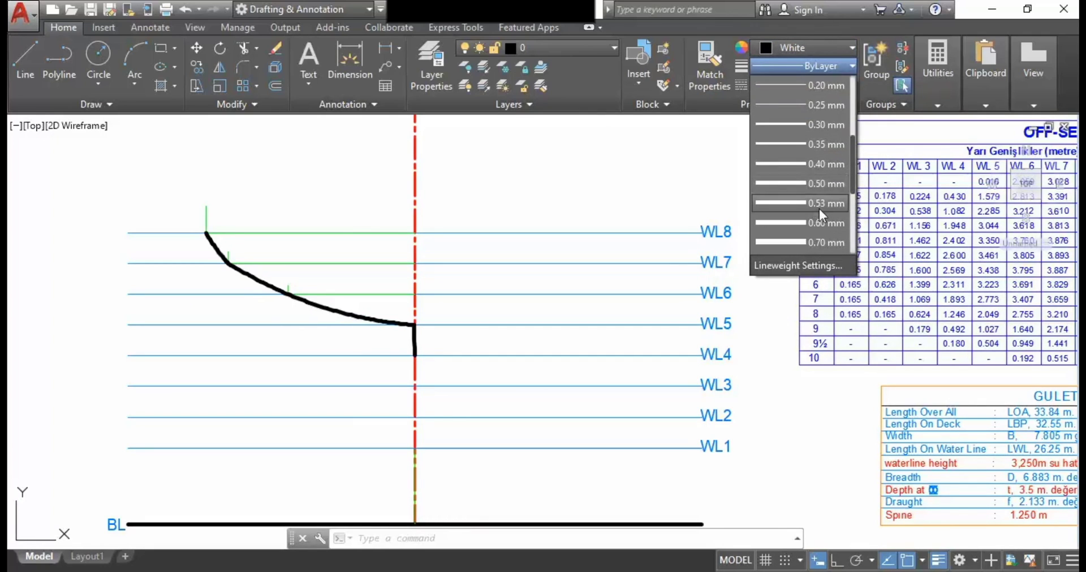
click(817, 124)
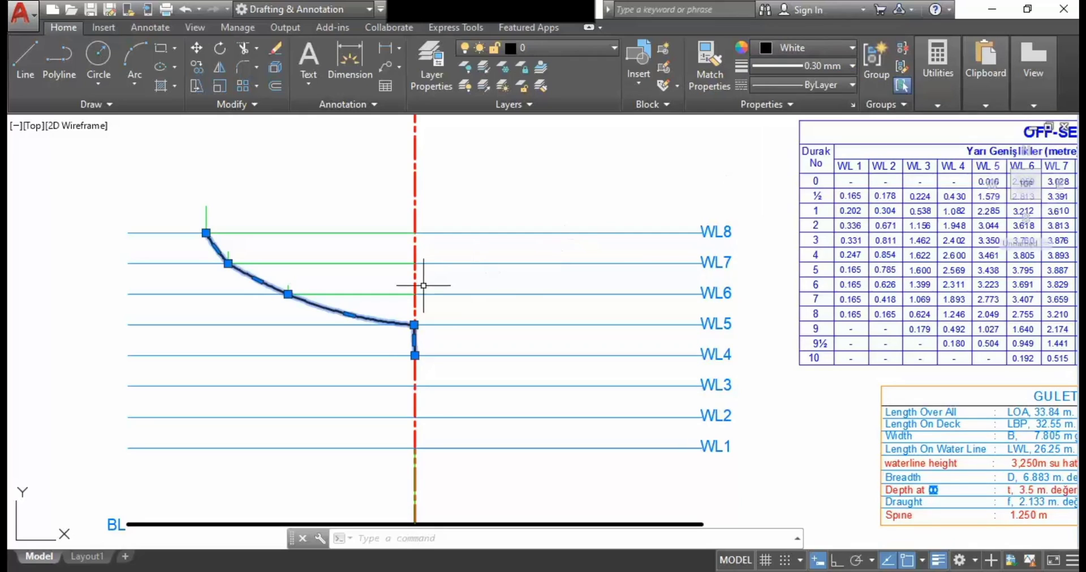
click(414, 355)
key(Escape)
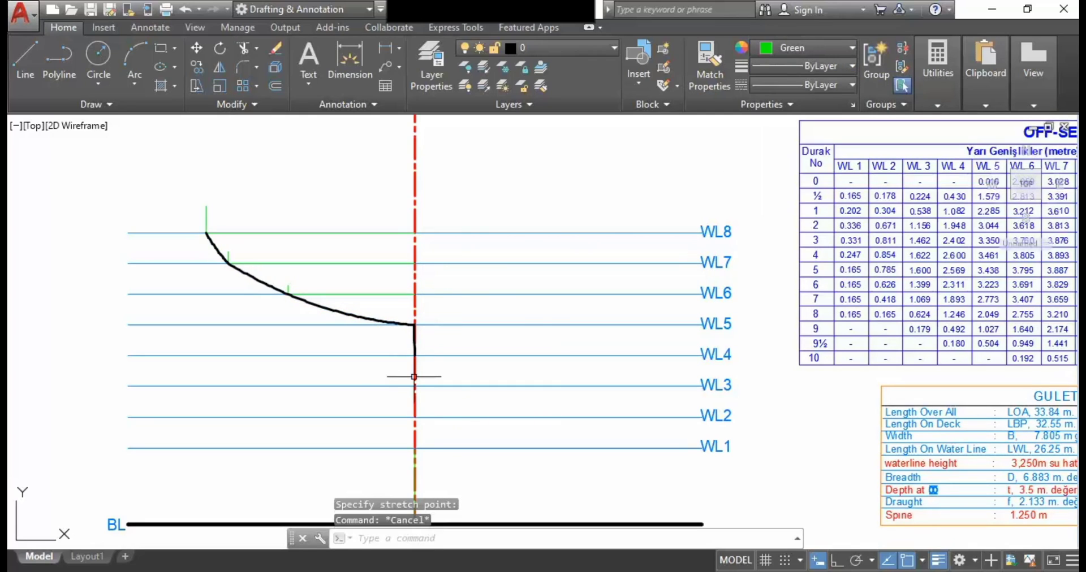